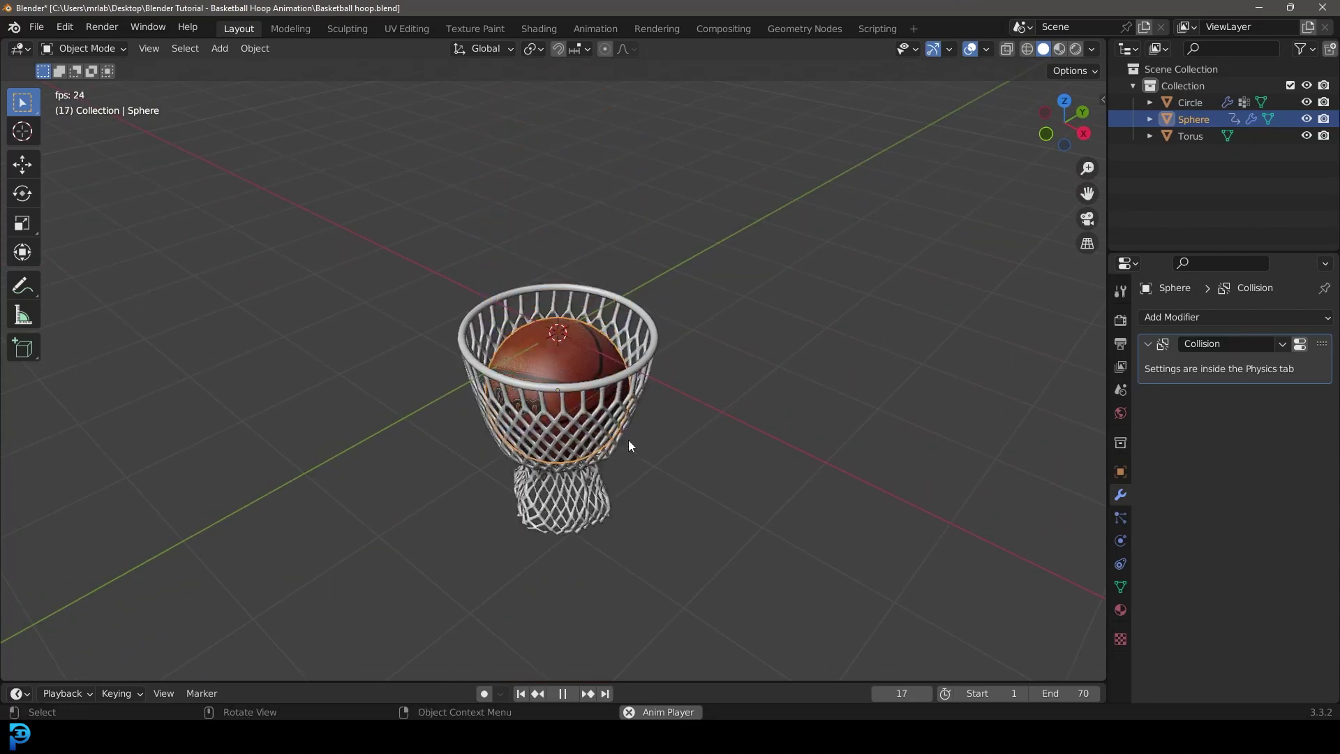
Stop the finished basketball hoop animation, return to frame 1 and examine the ball, net and timeline keyframes.
key("space")
middle_click_drag(614, 354, 685, 329)
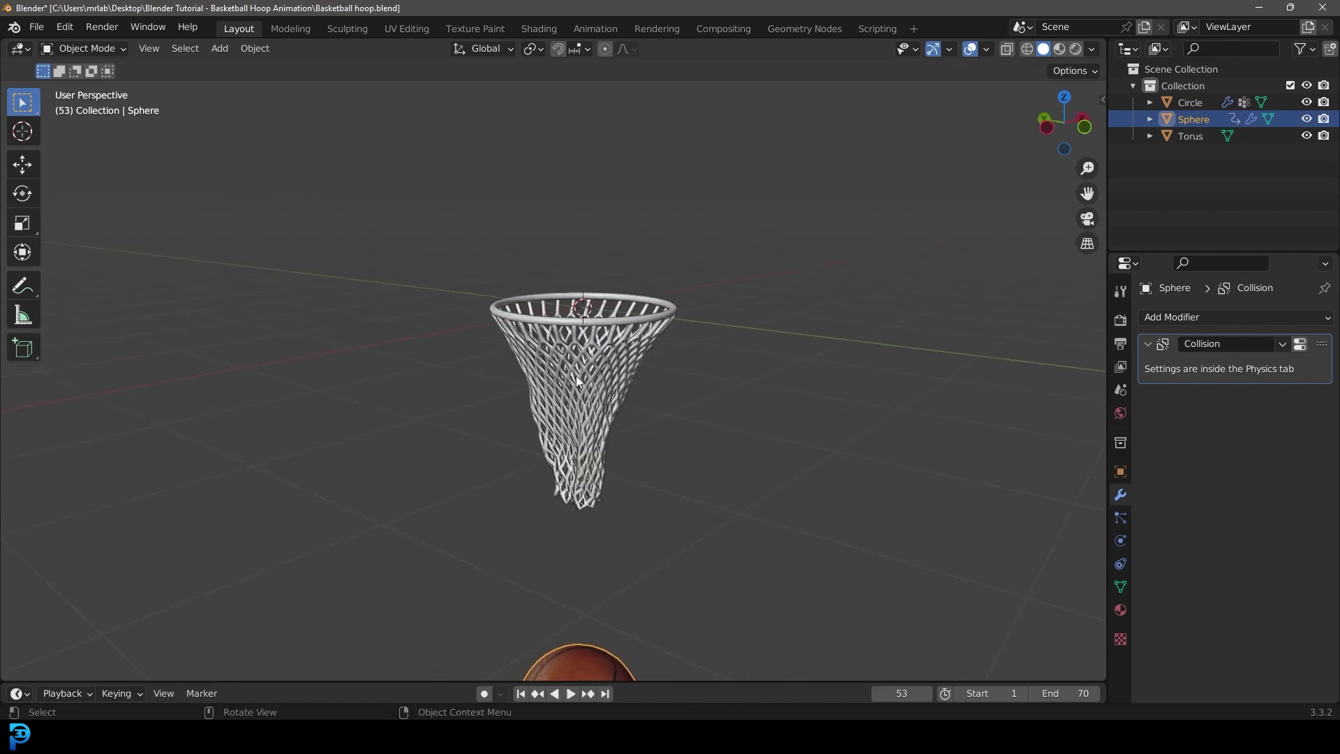
key("shift+Left")
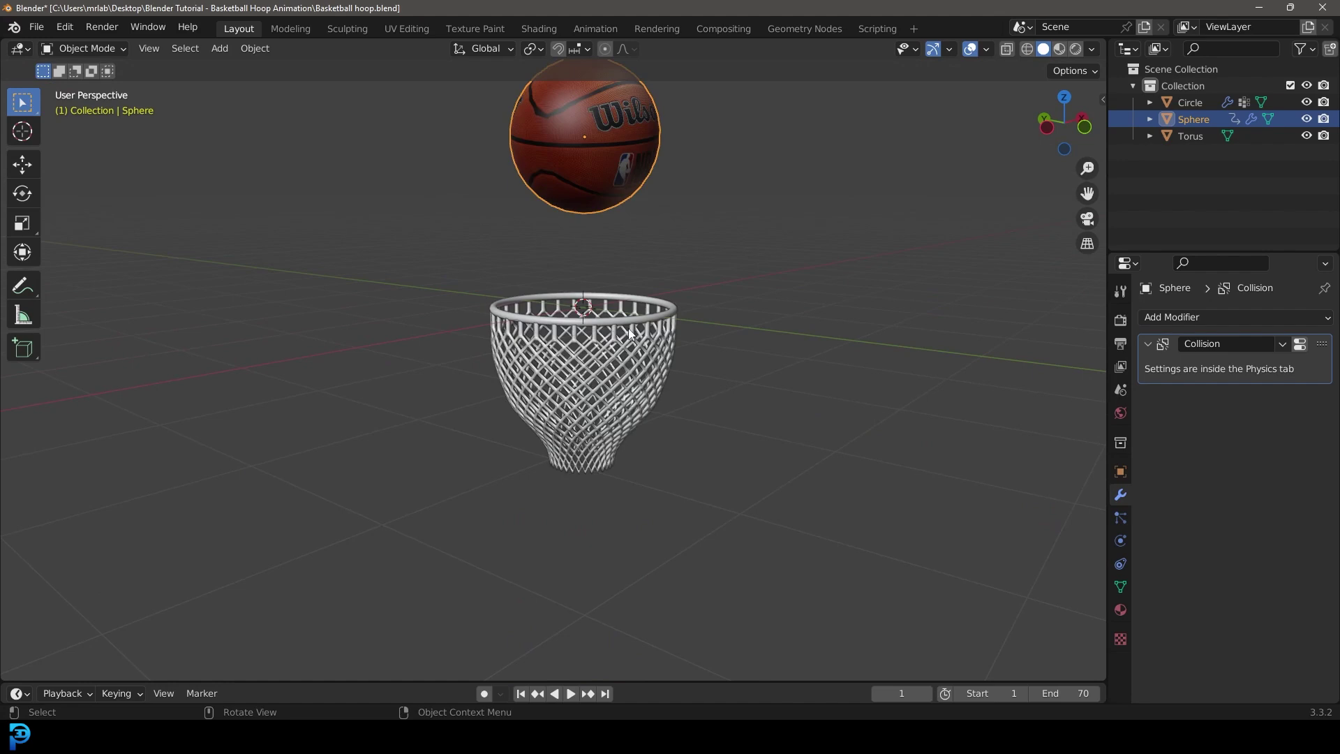
middle_click_drag(580, 118, 591, 149)
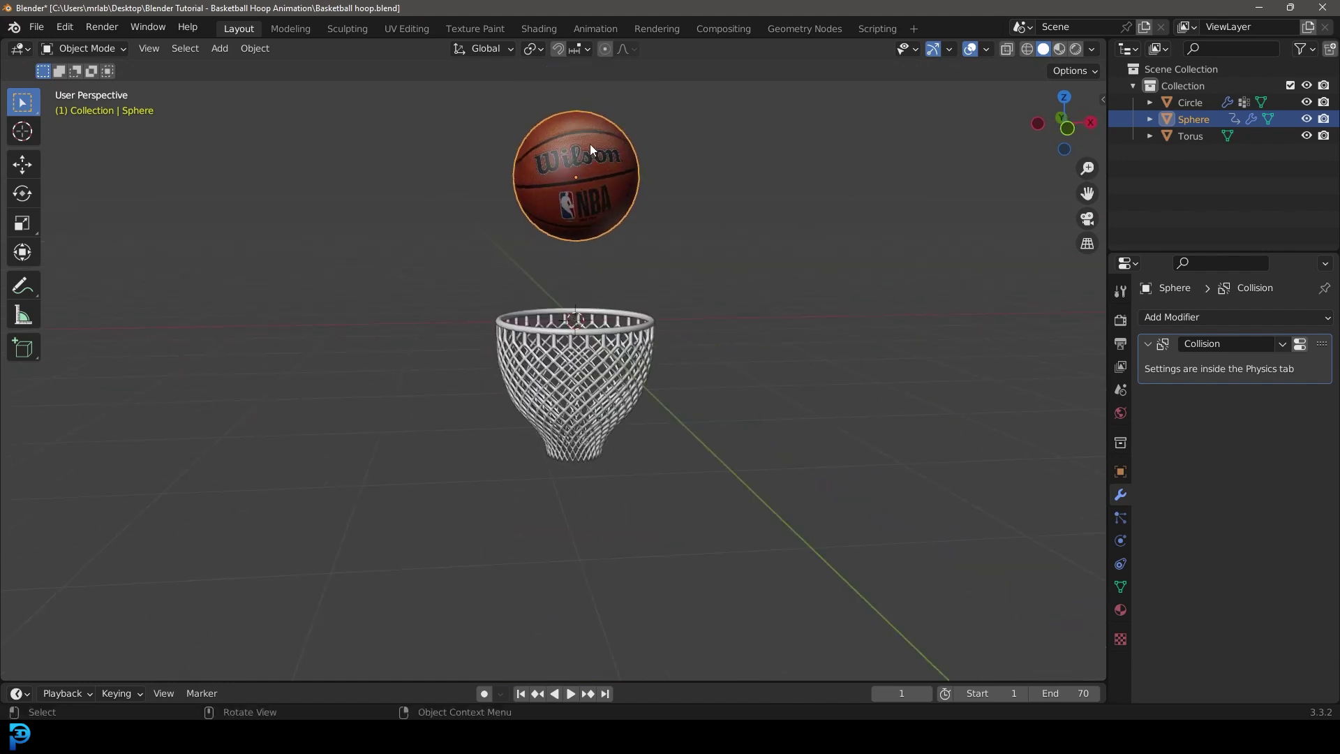
left_click_drag(428, 681, 450, 582)
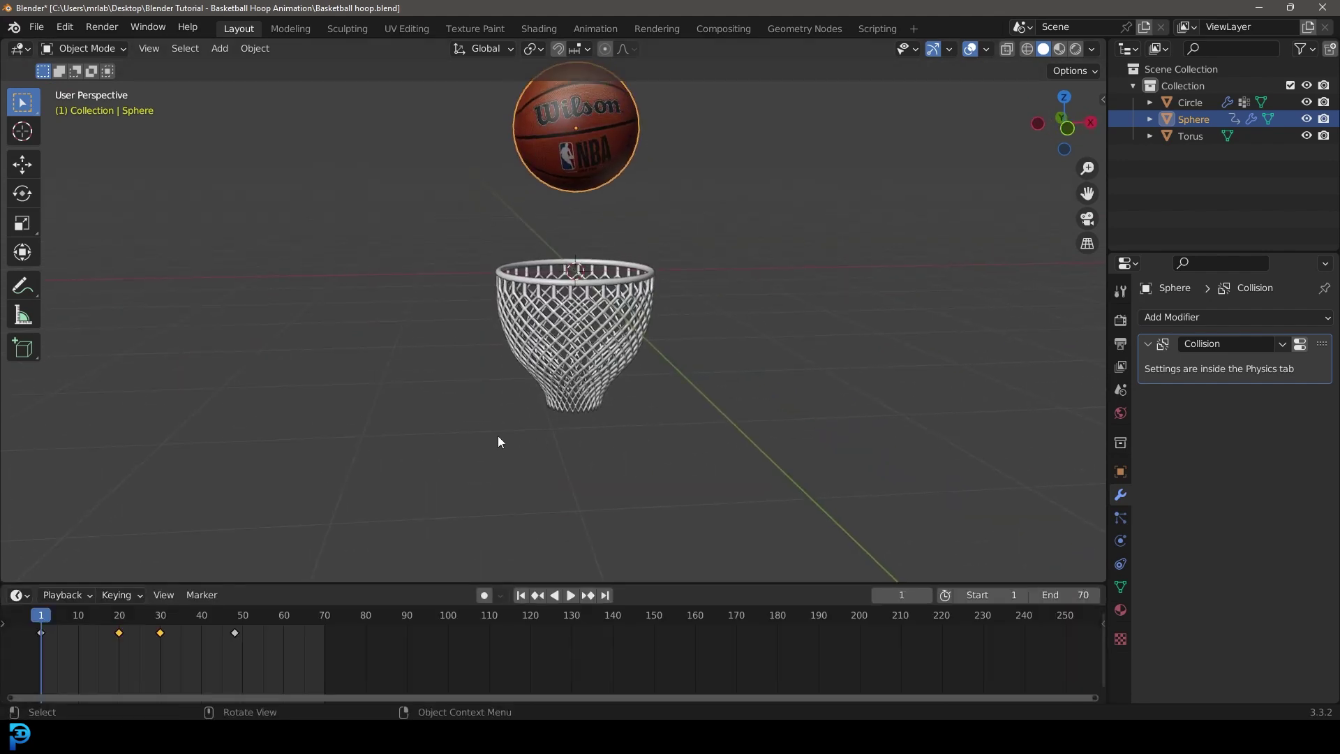
Play the animation with the net selected and watch how it deforms as the ball passes through.
left_click(626, 291)
key("space")
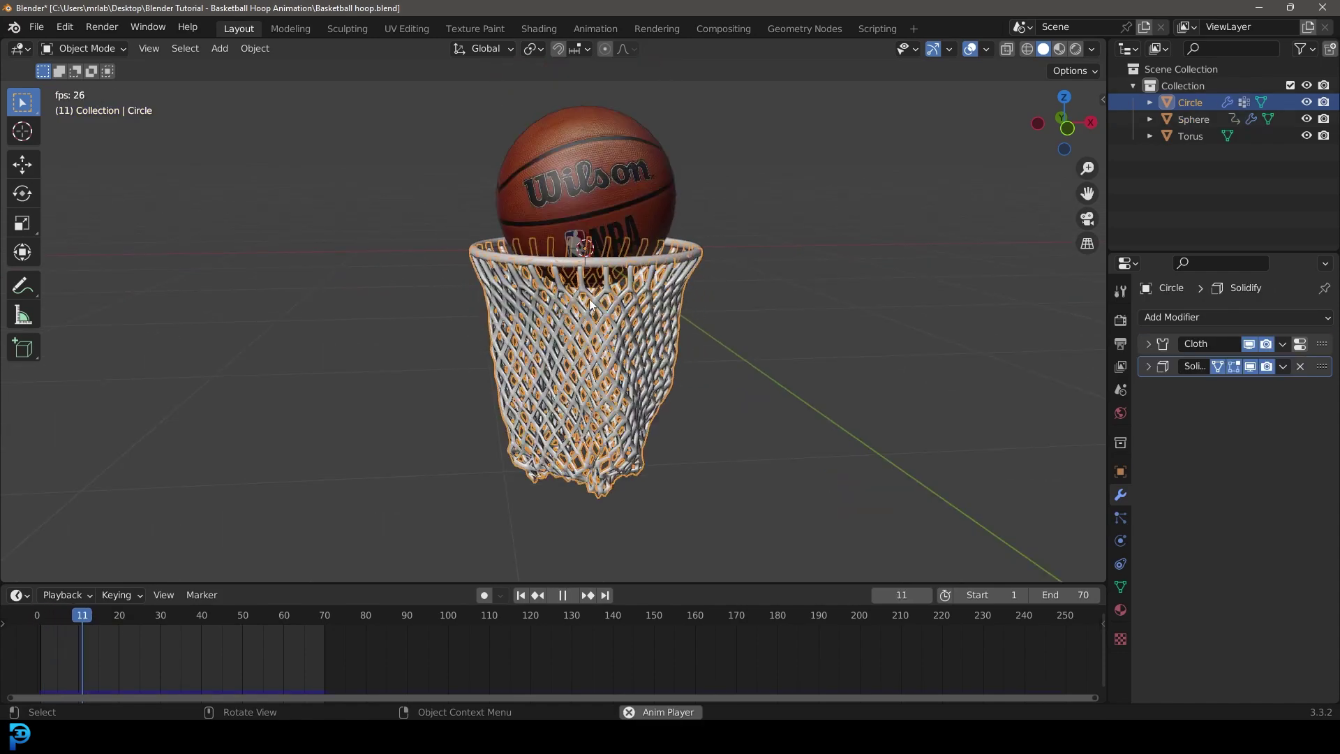
left_click(597, 320)
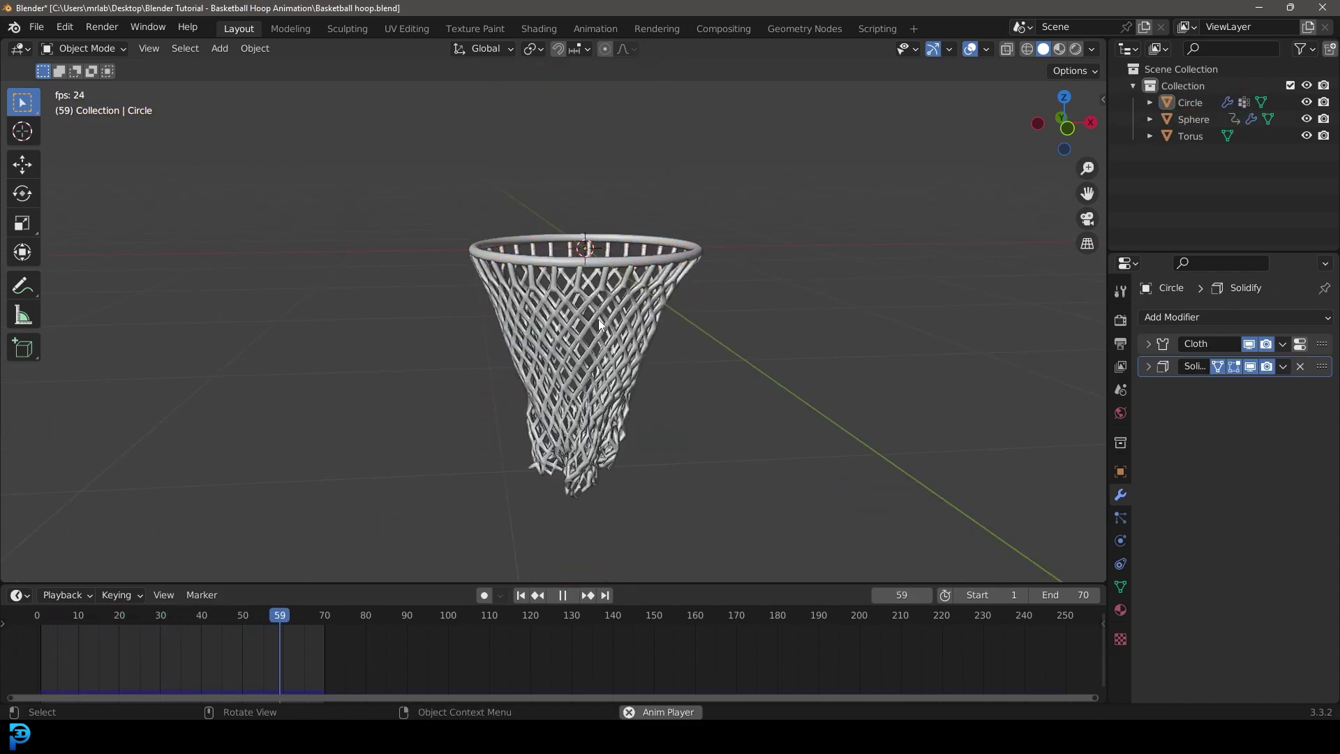
mouse_move(597, 320)
middle_mouse_down()
mouse_move(619, 352)
mouse_move(596, 310)
middle_mouse_up()
scroll(590, 404, "up", 5)
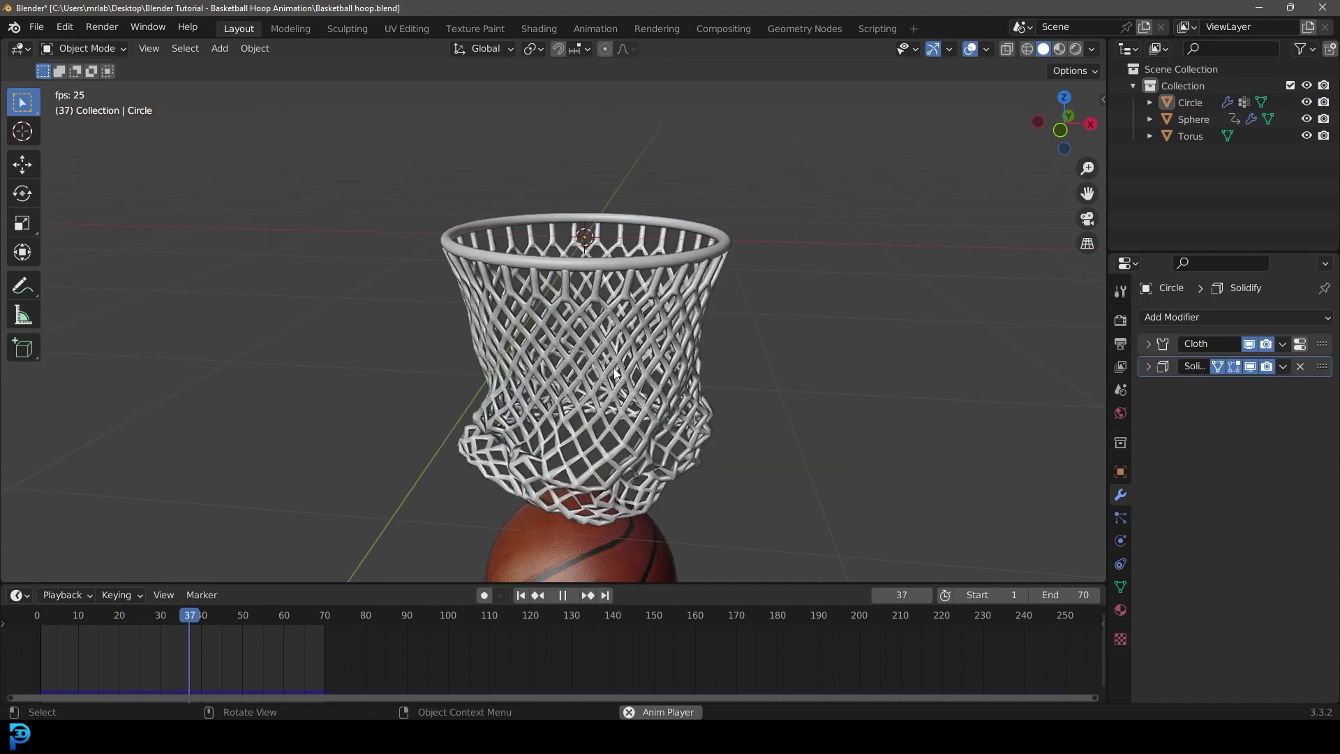
key("space")
Examine the net's mesh structure in Edit Mode, then return to Object Mode.
left_click(614, 381)
scroll(614, 381, "down", 1)
middle_click_drag(489, 230, 651, 235)
key("Tab")
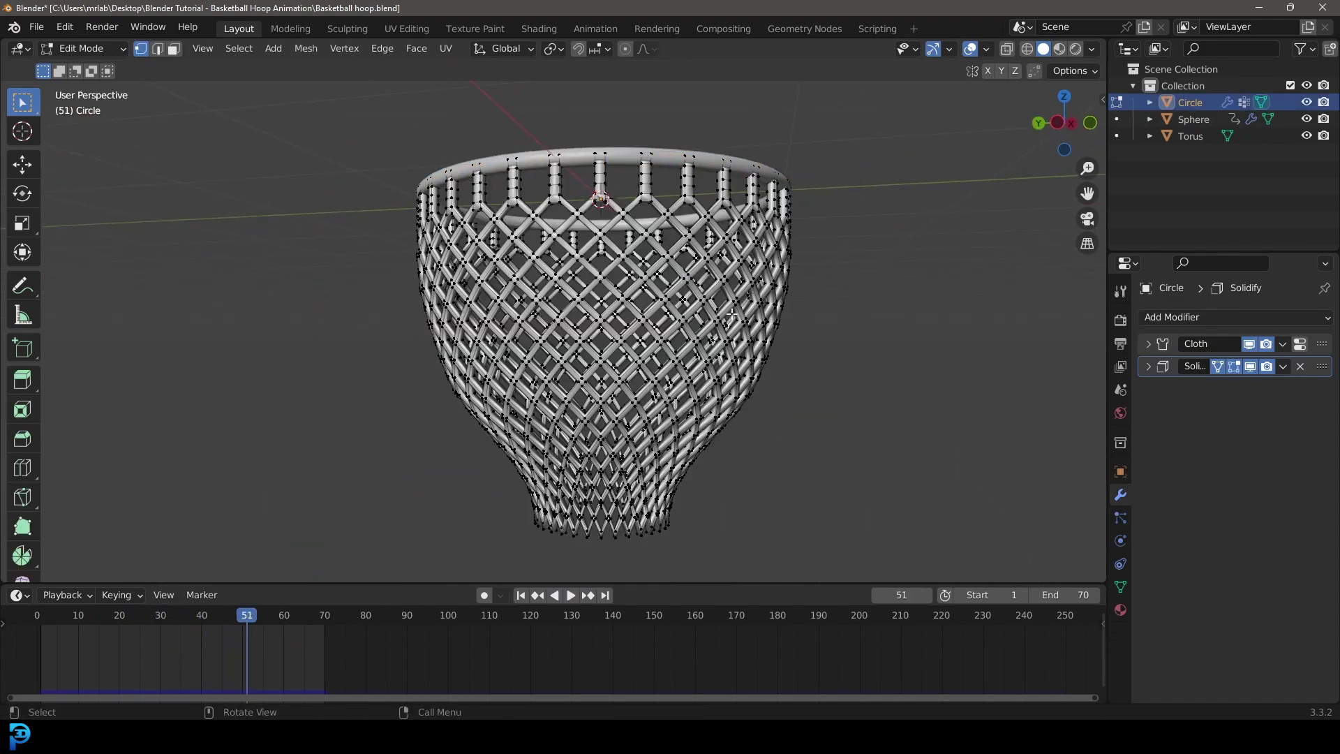
middle_click_drag(733, 314, 568, 389)
middle_click_drag(679, 384, 663, 347)
key("Tab")
Replay the animation from frame 1 with nothing selected and watch the ball drop through the net.
scroll(663, 347, "down", 3)
left_click(663, 348)
key("shift+Left")
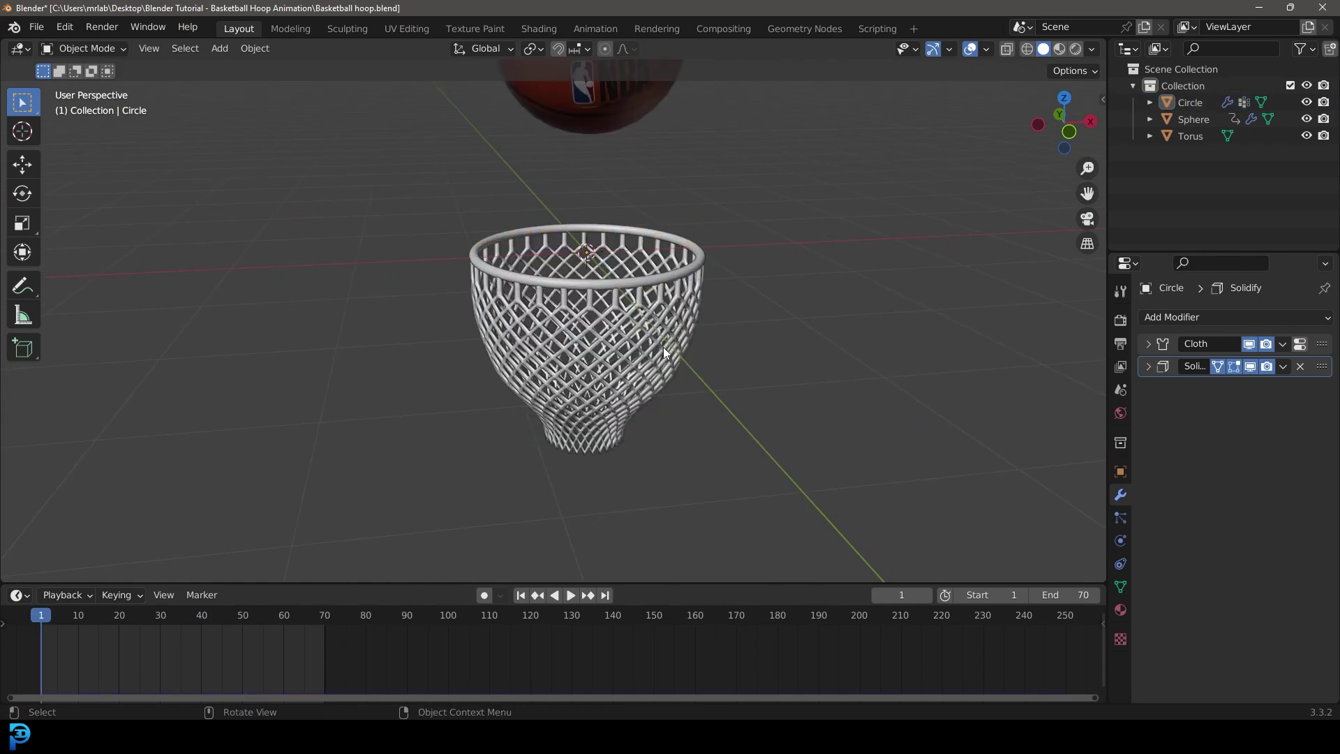
key("space")
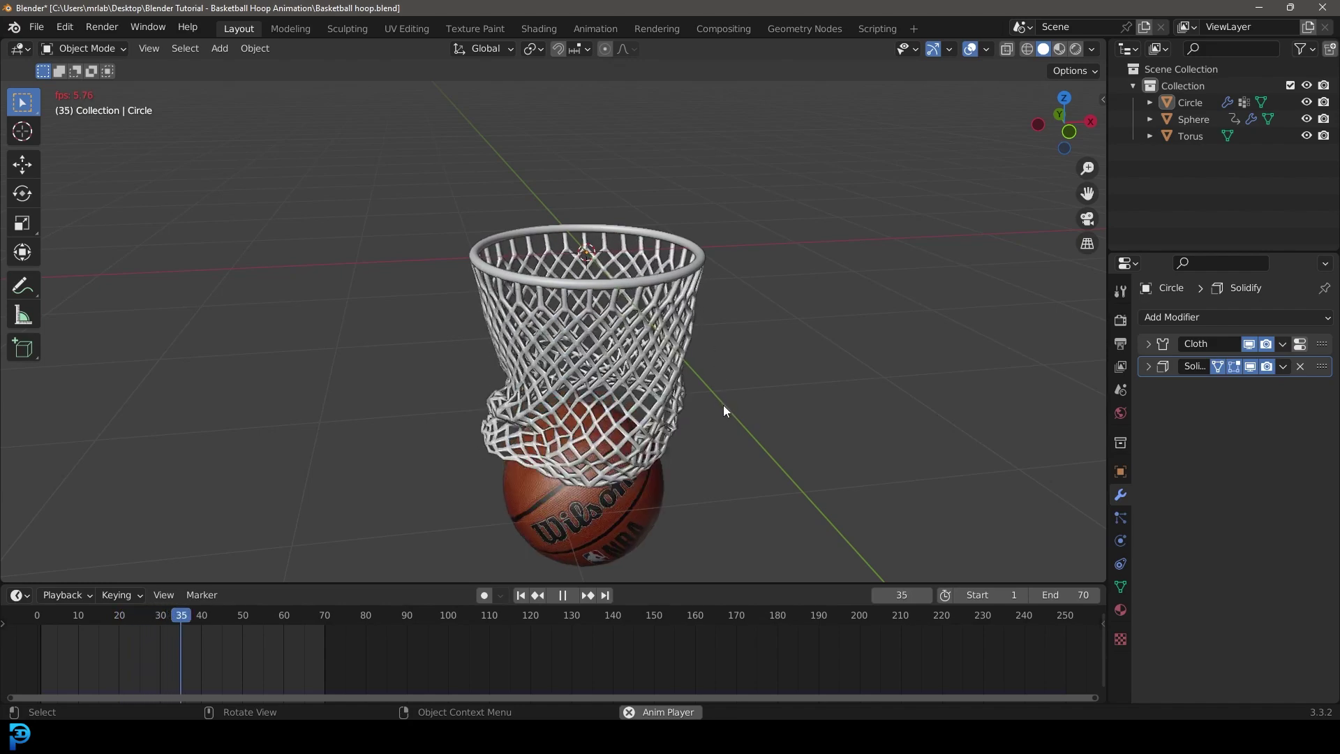
key("space")
middle_click_drag(723, 405, 751, 341)
scroll(671, 354, "up", 3)
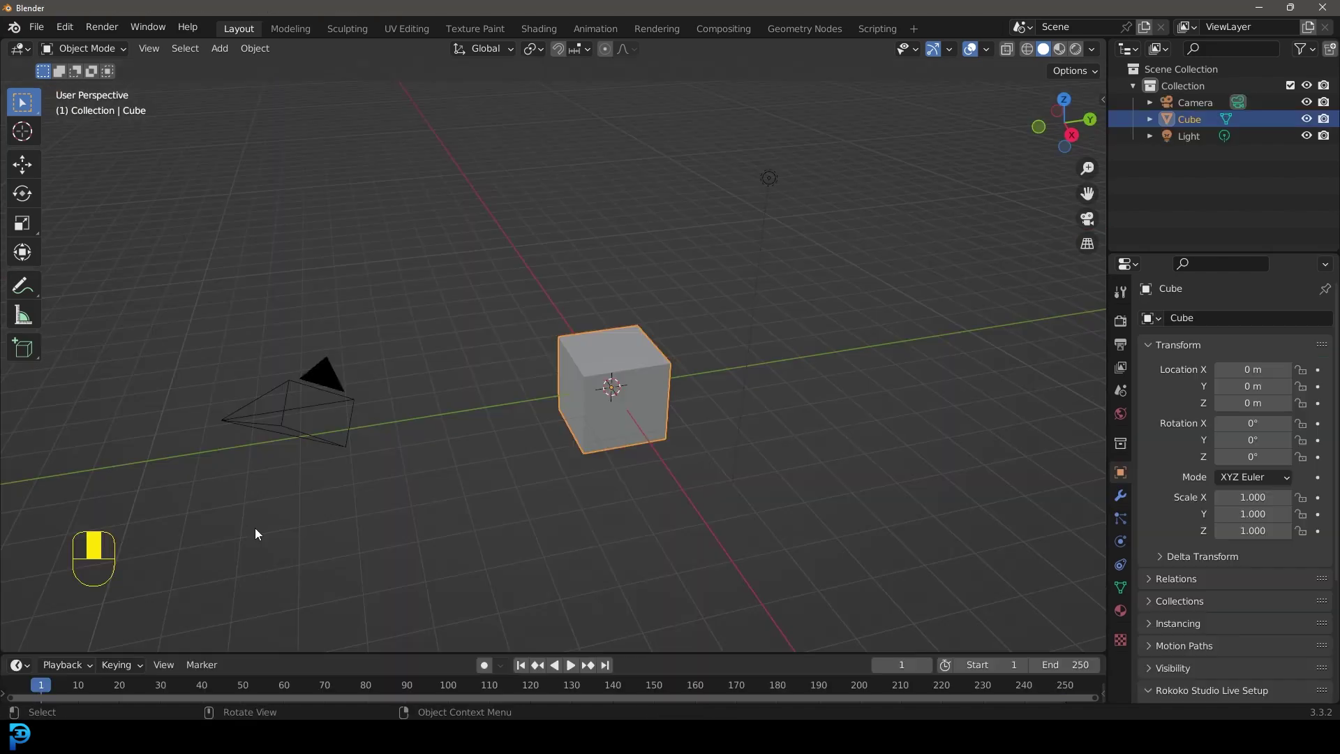
Delete the default camera, cube and light, and add a cylinder mesh at the origin.
left_click_drag(248, 537, 865, 111)
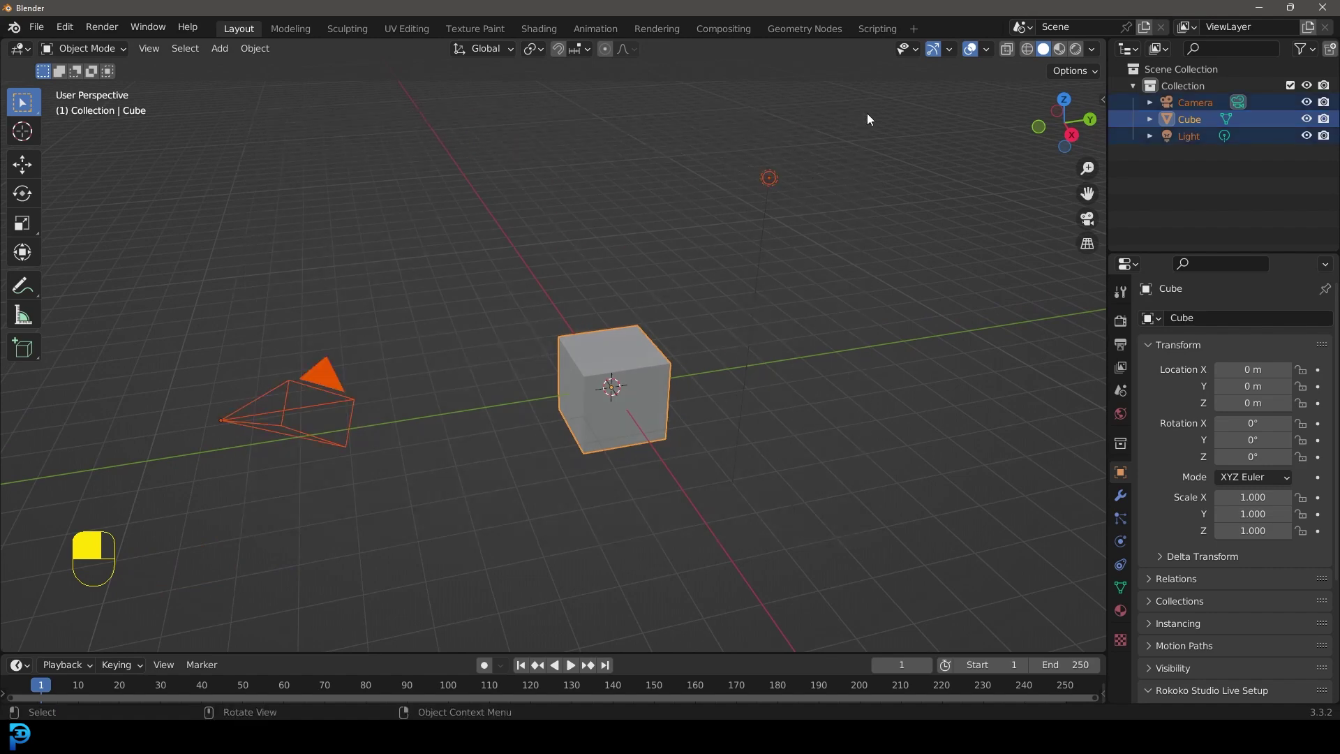
key("Delete")
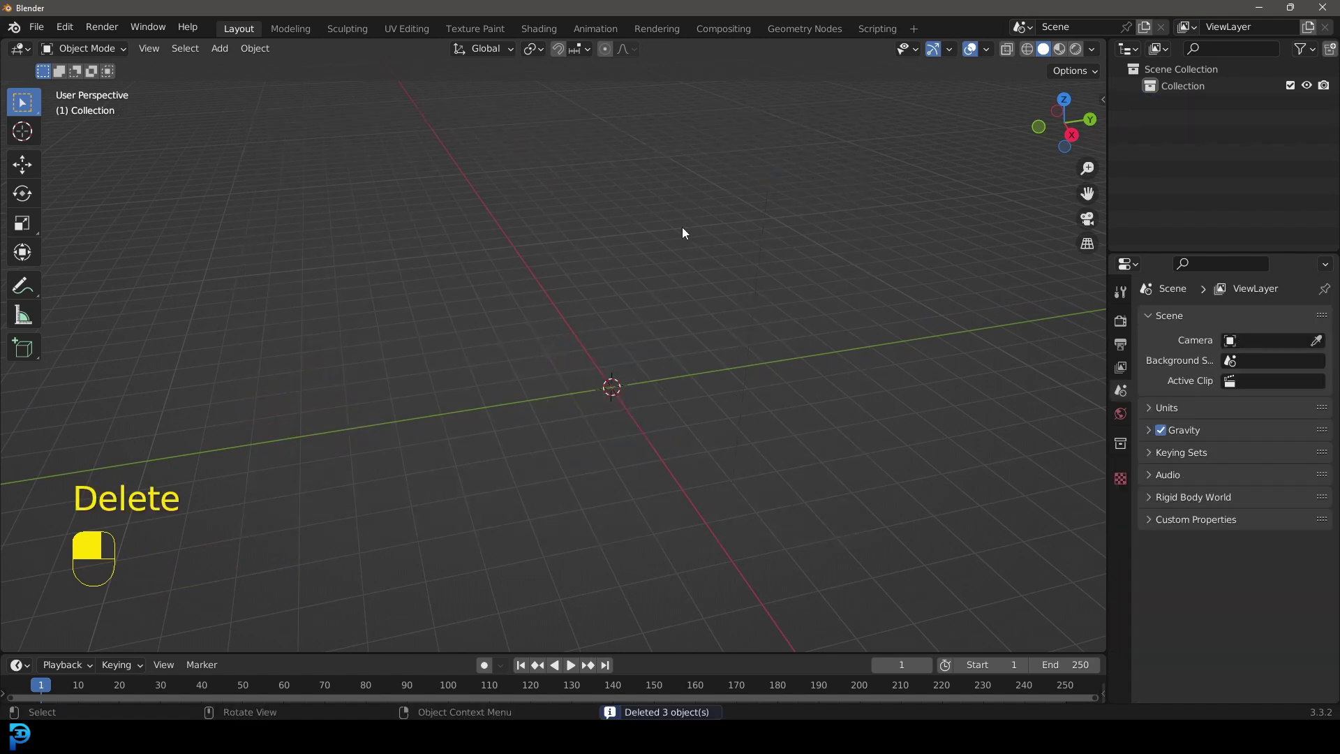
key("shift+a")
mouse_move(583, 333)
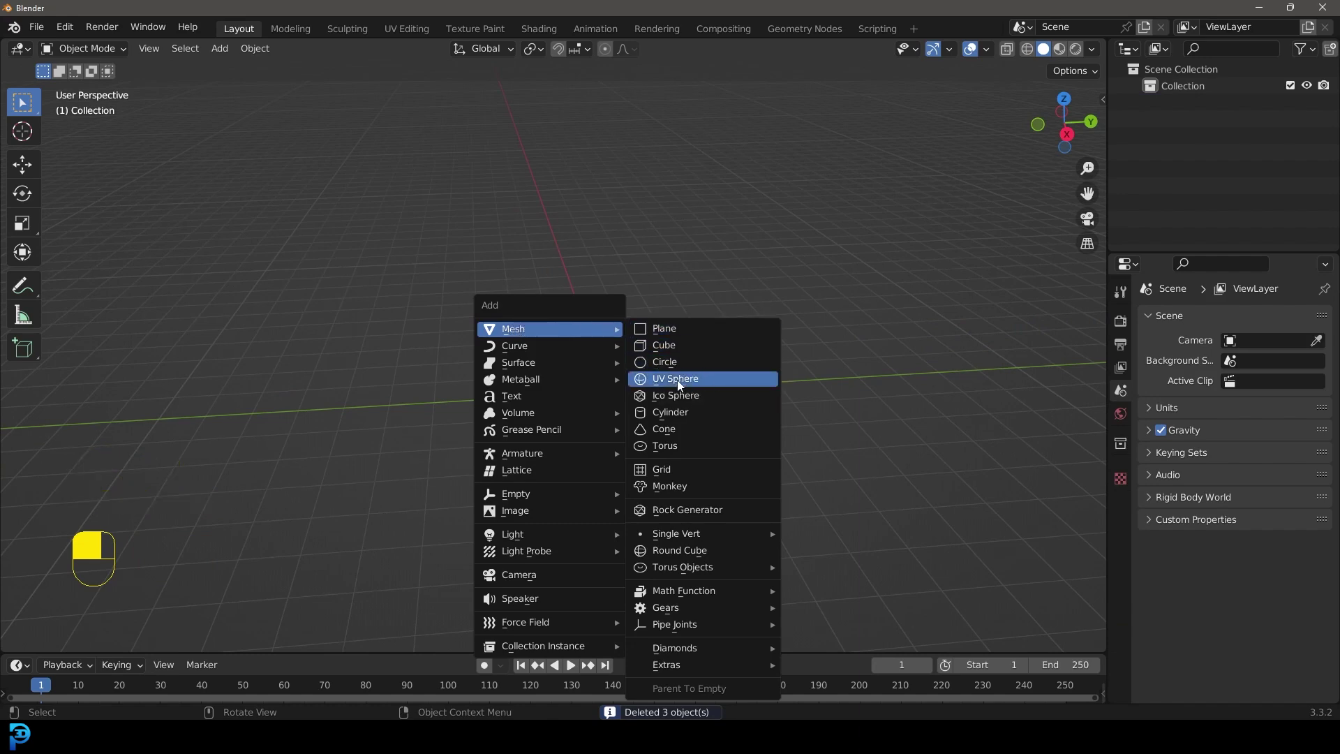
left_click(682, 406)
middle_click_drag(635, 410, 569, 343, "shift")
scroll(596, 300, "up", 4)
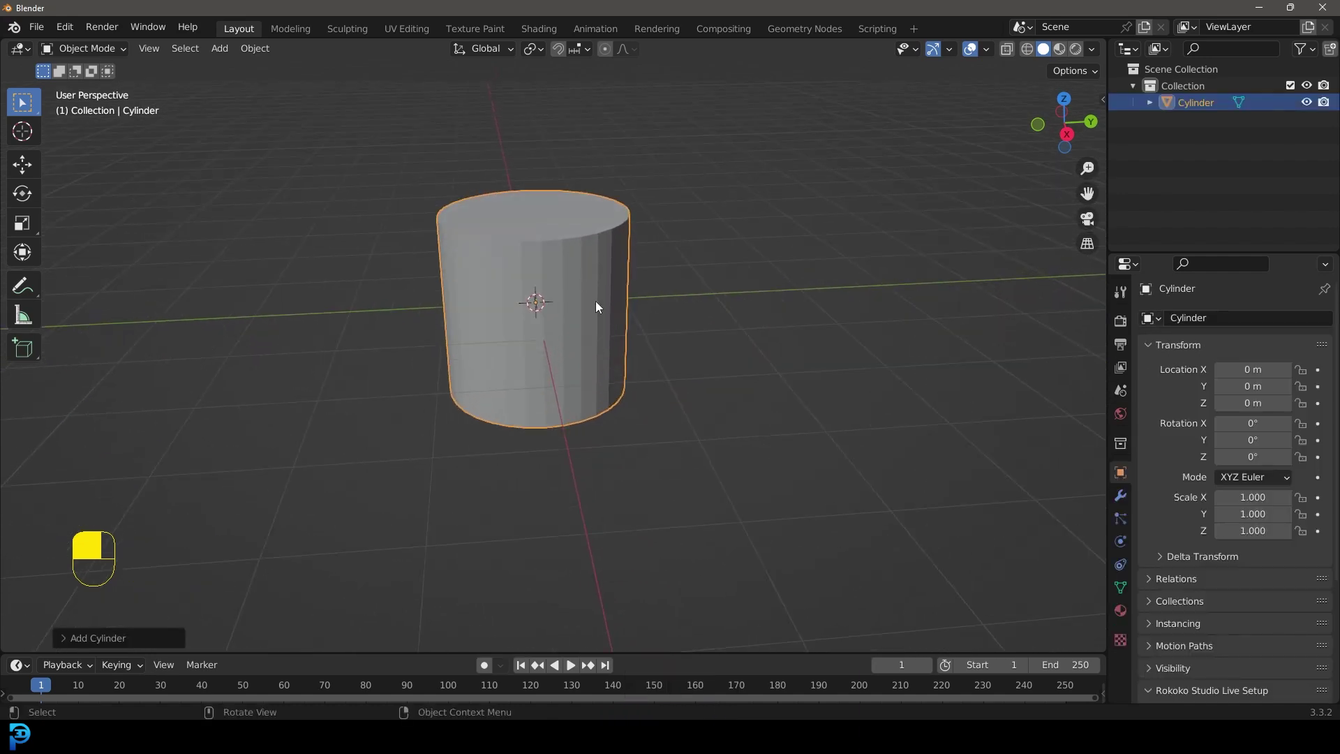
Delete the cylinder's top cap face in Edit Mode, leaving its boundary vertices in place.
key("Tab")
scroll(564, 291, "up", 2)
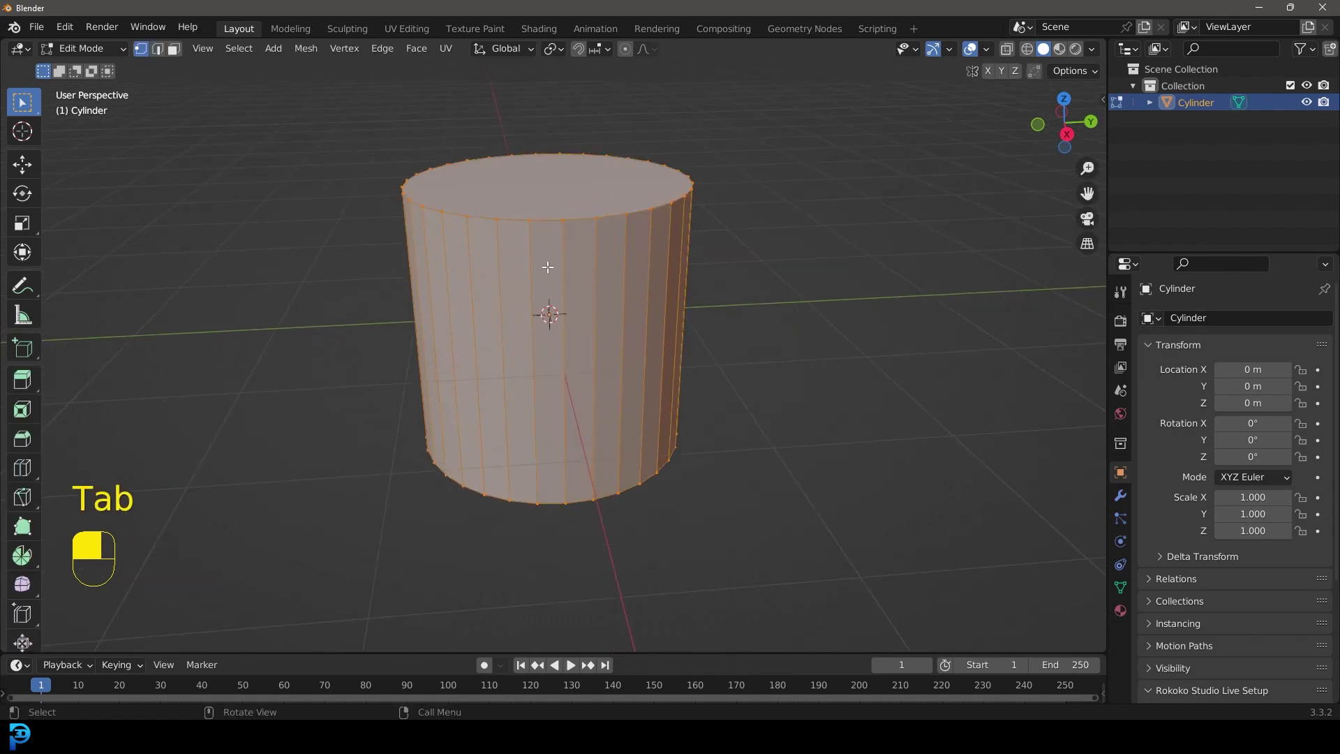
key("alt+a")
left_click(551, 218, "alt")
key("x")
left_click(503, 251)
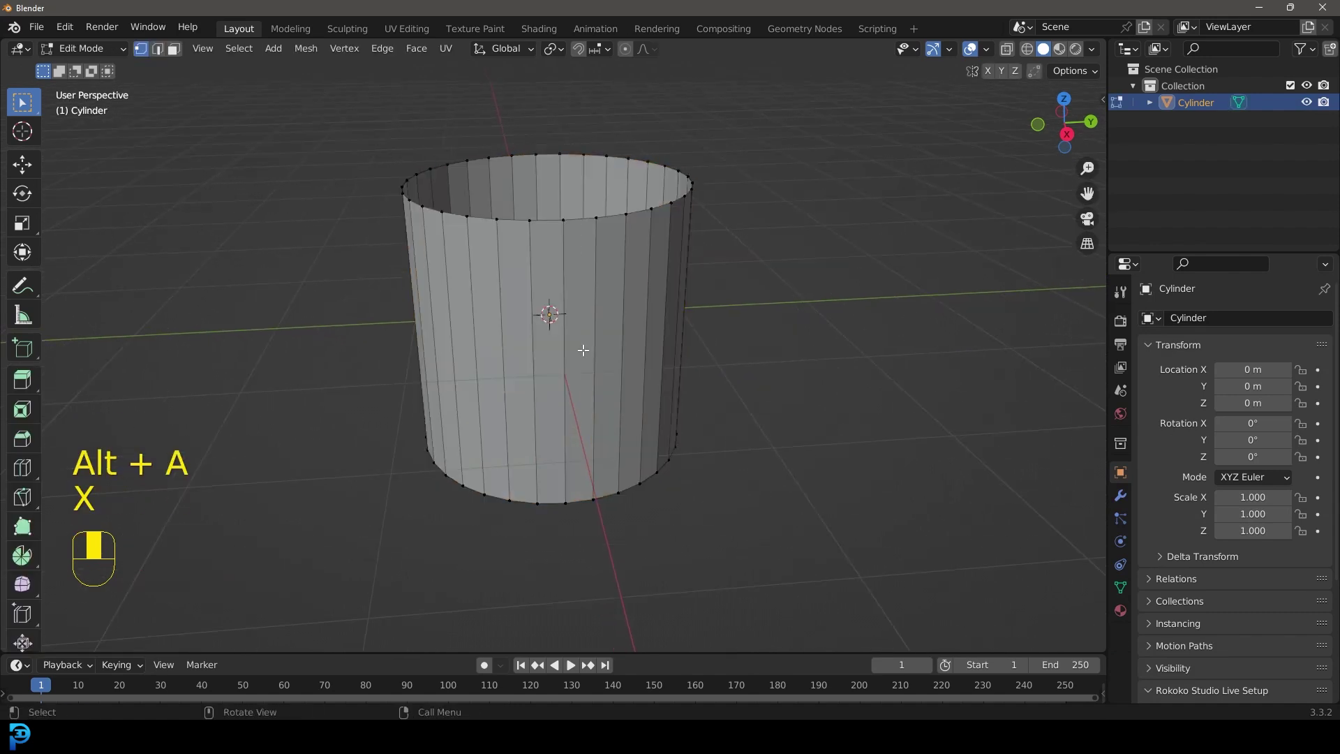
Delete the cylinder's bottom cap face so that the tube is open at both ends.
middle_click_drag(583, 350, 579, 316)
left_click(547, 446, "alt+shift")
middle_click_drag(547, 446, 500, 331)
key("x")
left_click(546, 382)
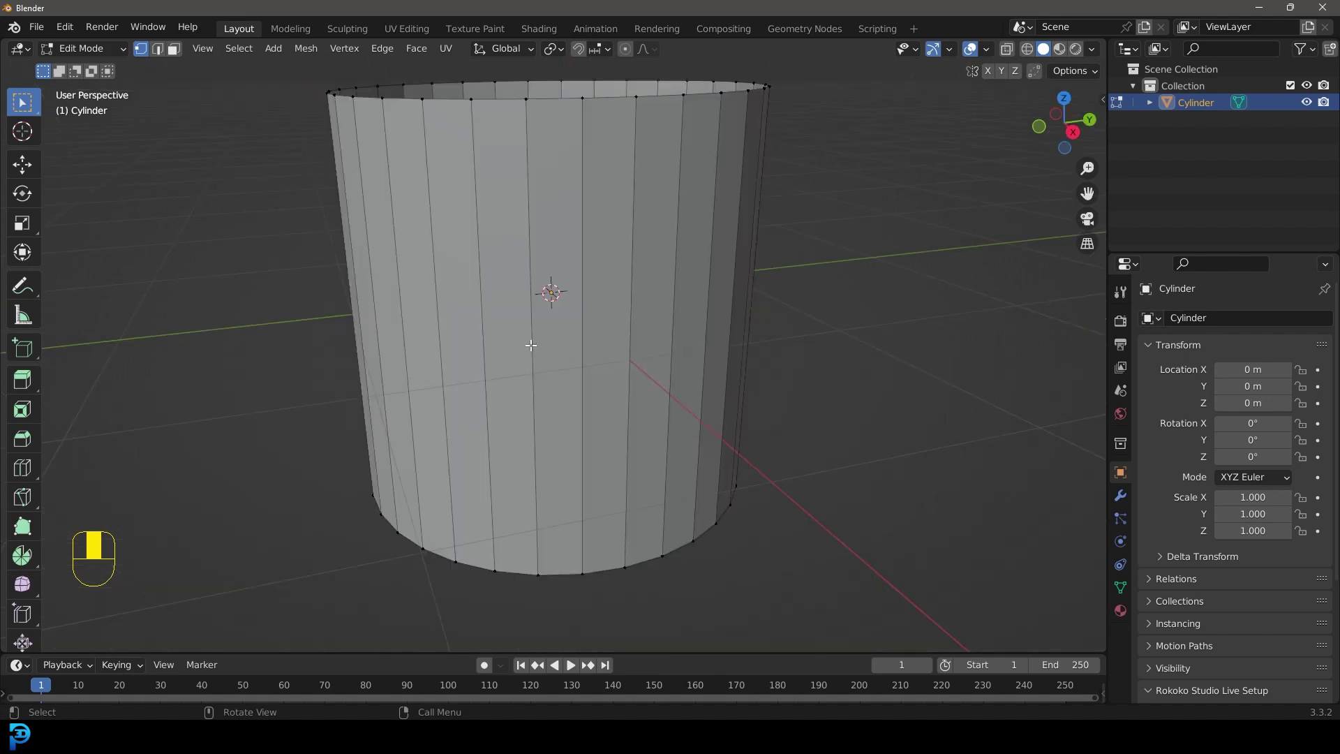
Add 11 evenly spaced horizontal loop cuts around the open cylinder and check the number of cuts in the operation's settings.
key("ctrl+r")
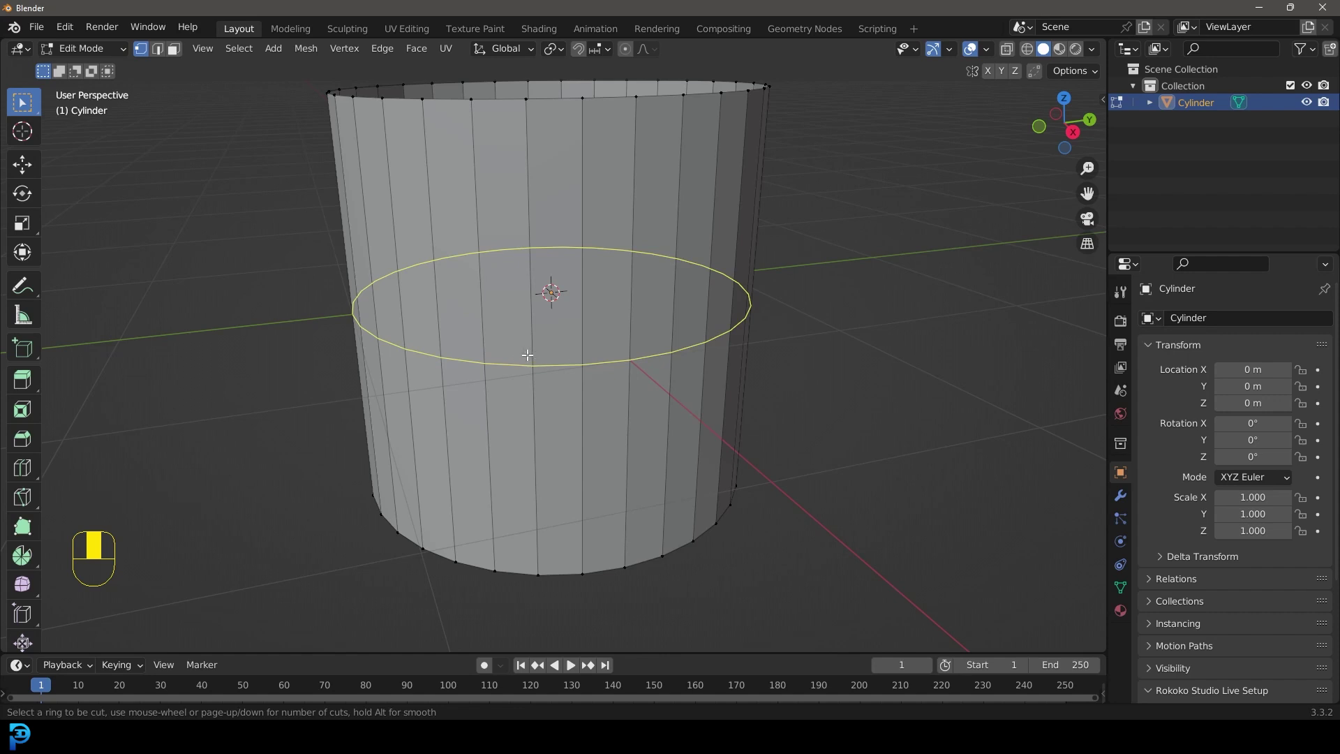
scroll(588, 359, "up", 11)
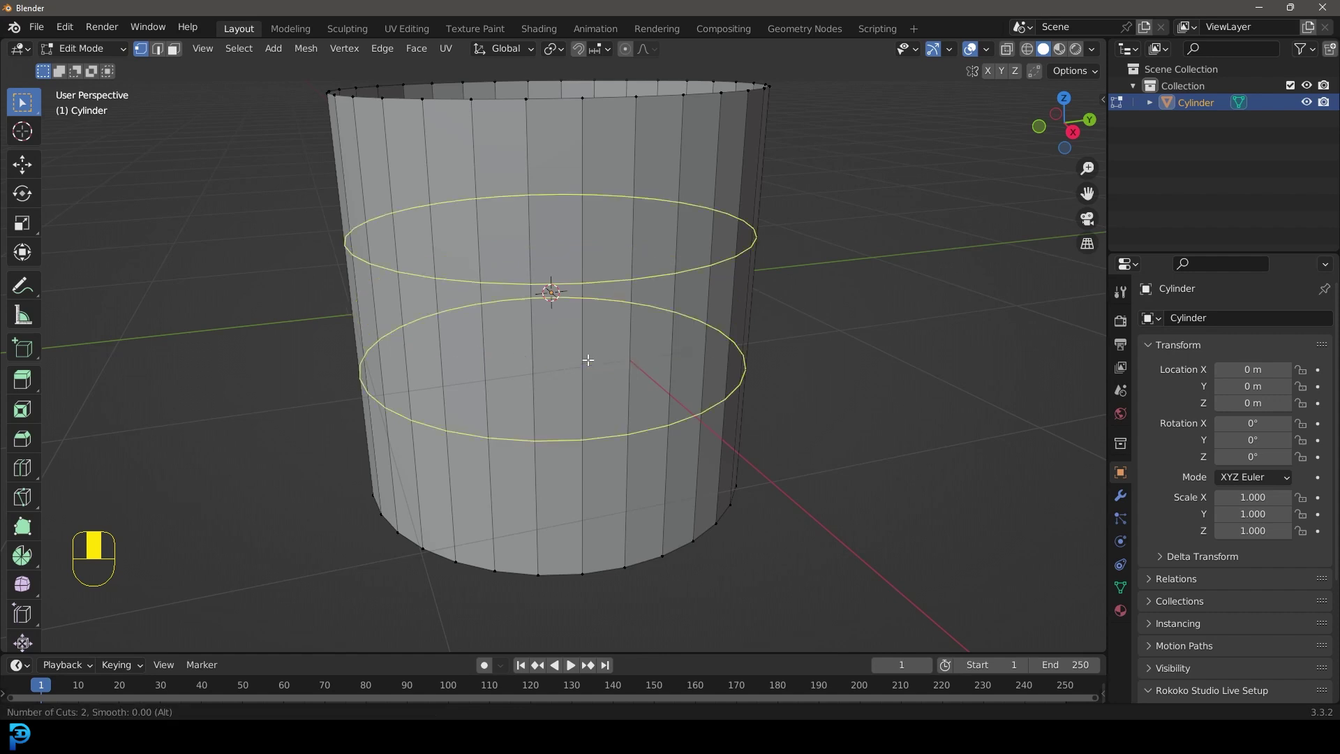
scroll(589, 359, "down", 1)
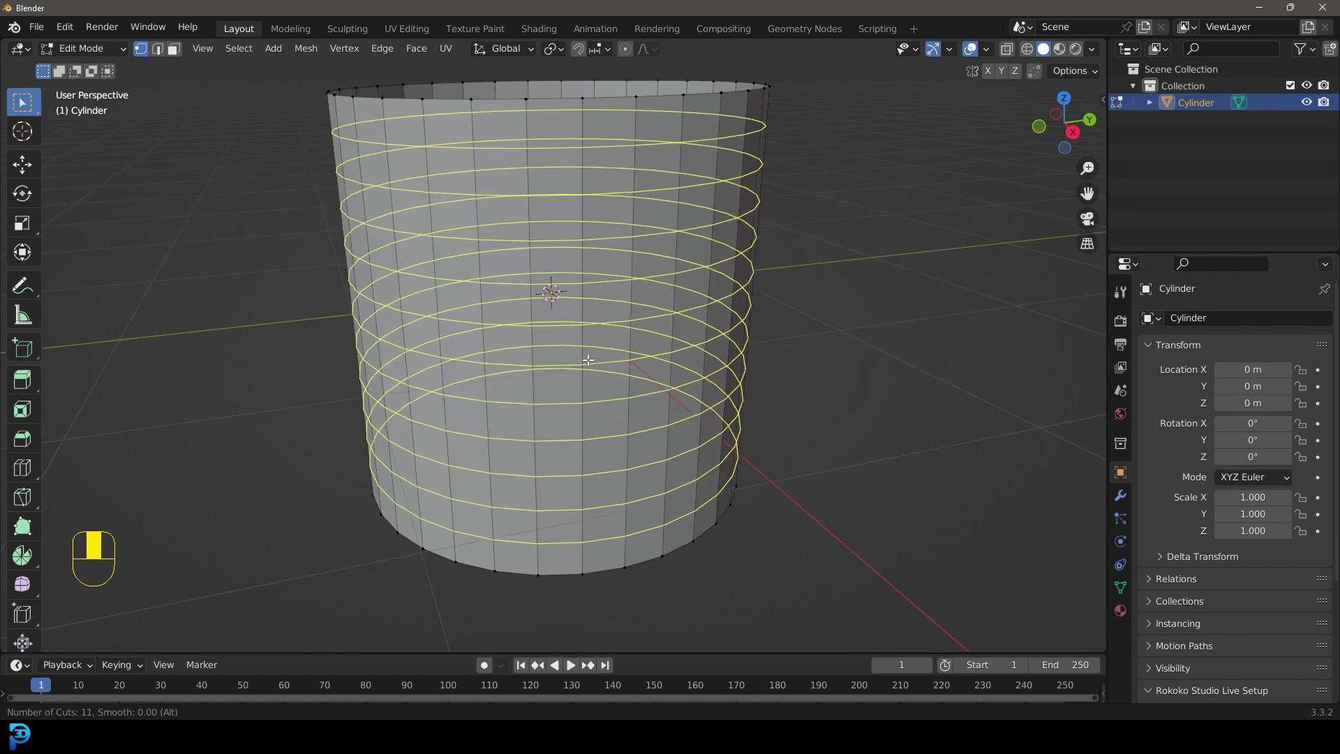
left_click(588, 360)
left_click(586, 353)
scroll(601, 394, "down", 3)
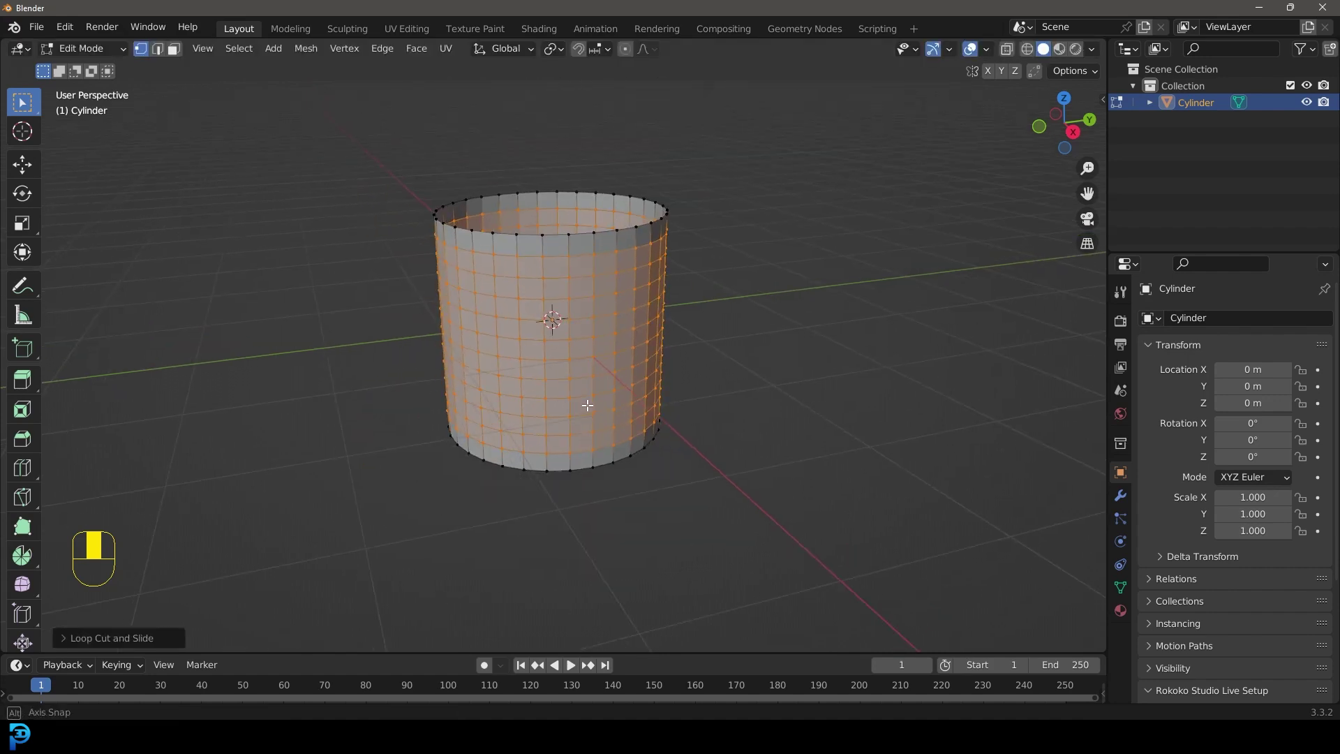
scroll(590, 171, "up", 2)
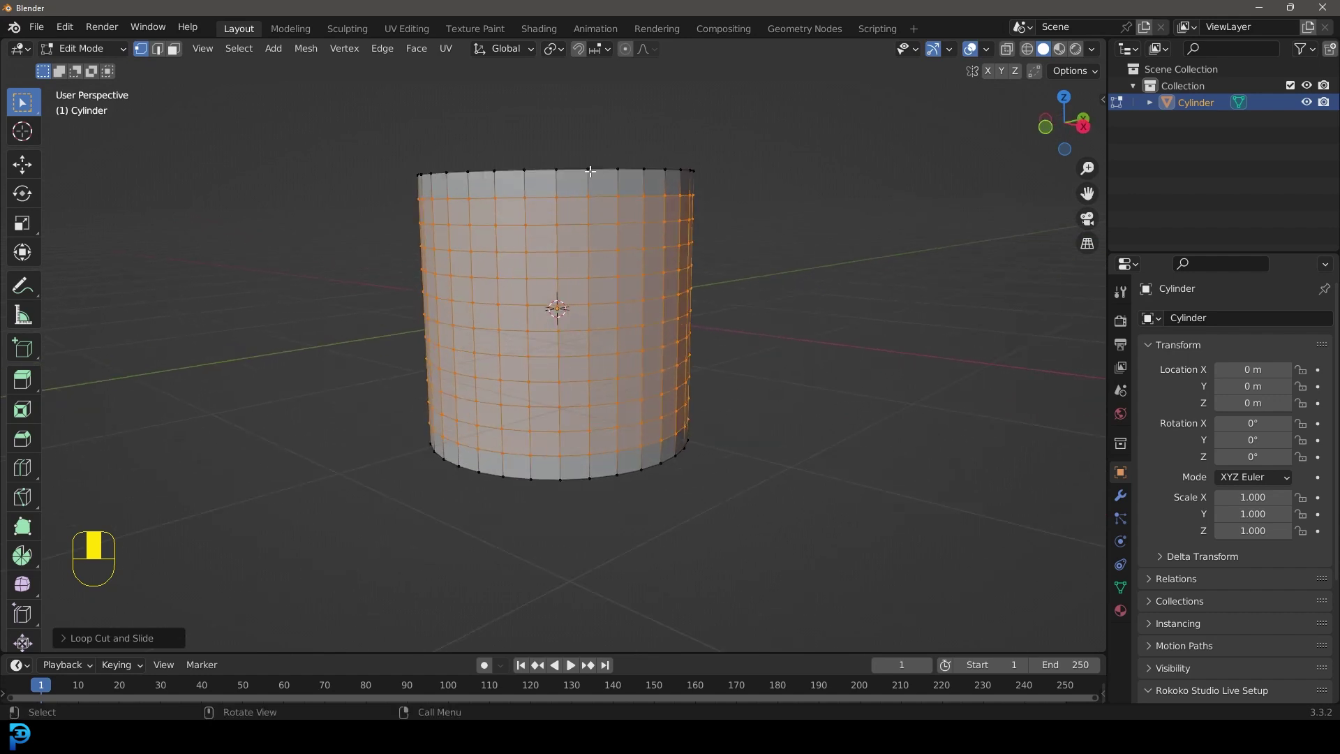
left_click(67, 638)
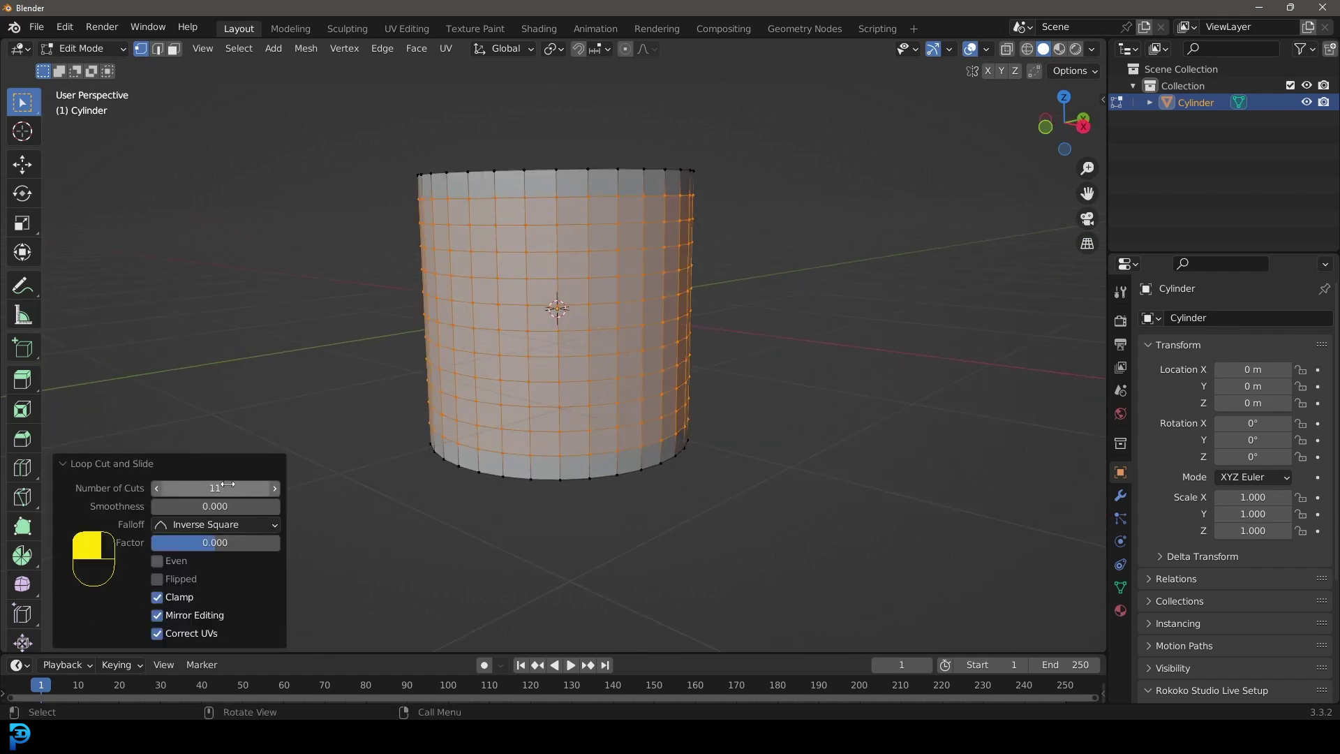
scroll(531, 316, "up", 2)
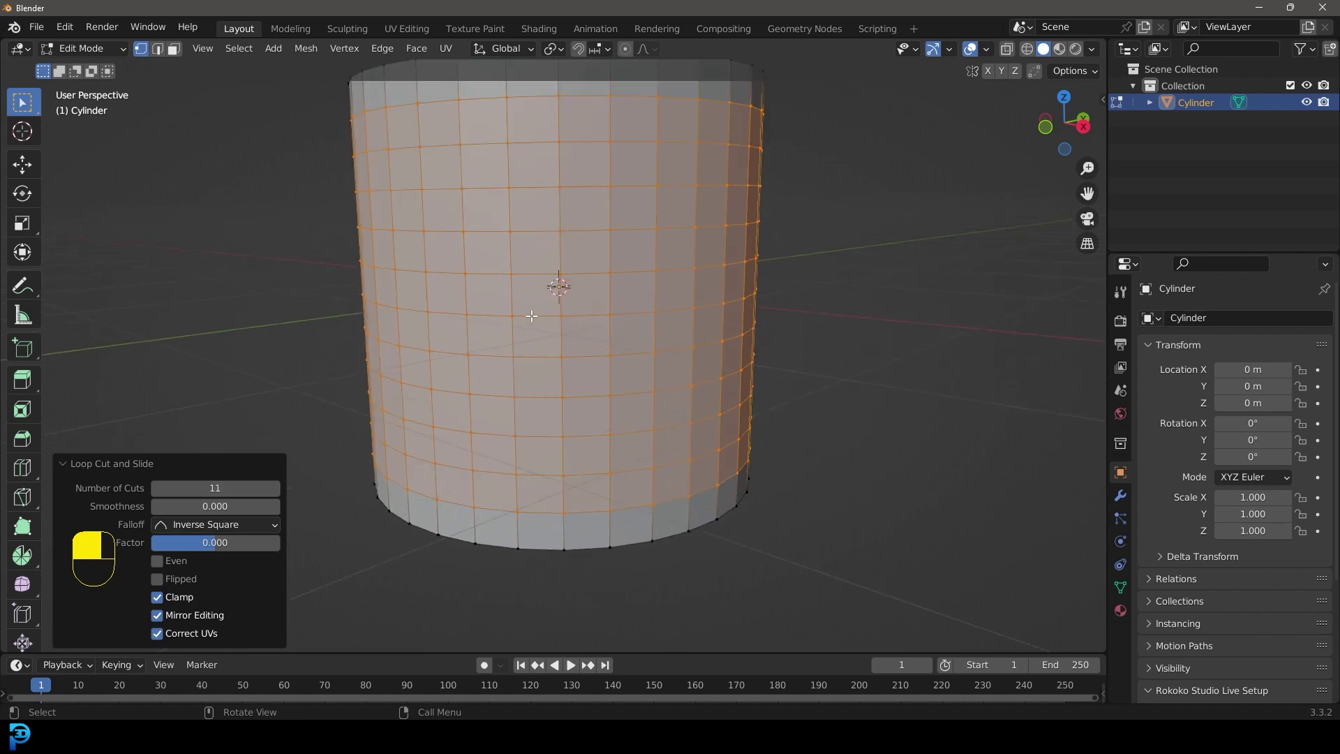
left_click(70, 463)
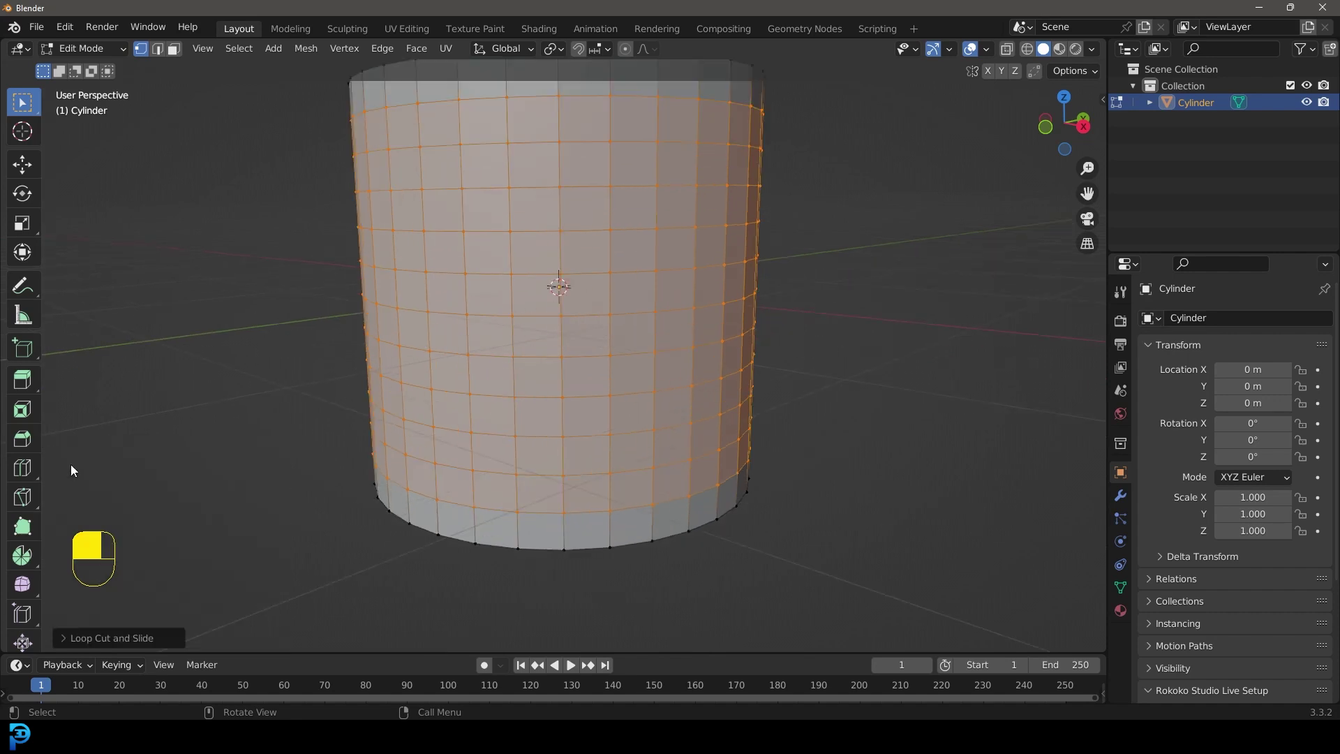
Apply Poke Faces to the whole cylinder mesh, splitting every quad into four triangles.
scroll(662, 243, "down", 3)
scroll(587, 276, "up", 2)
key("a")
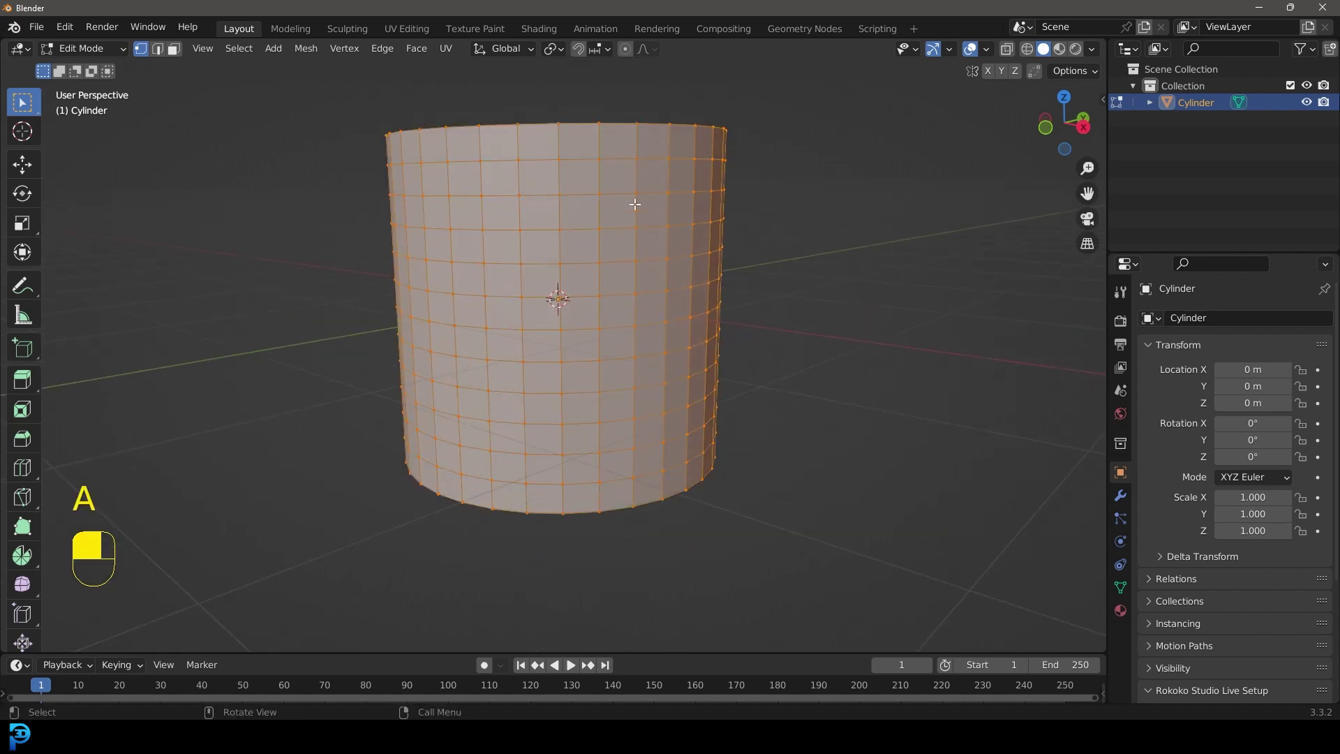
middle_click_drag(544, 250, 547, 260)
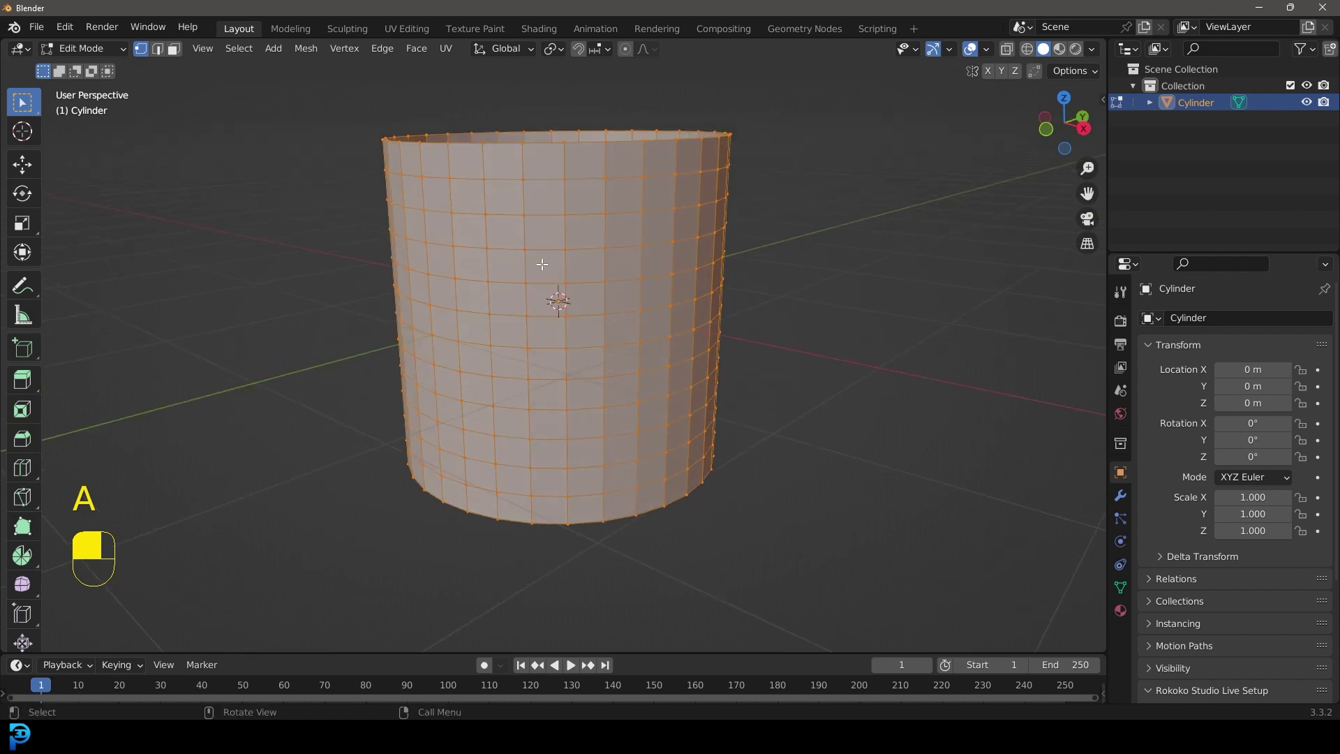
key("F3")
key("BackSpace")
key("BackSpace")
type("POKE")
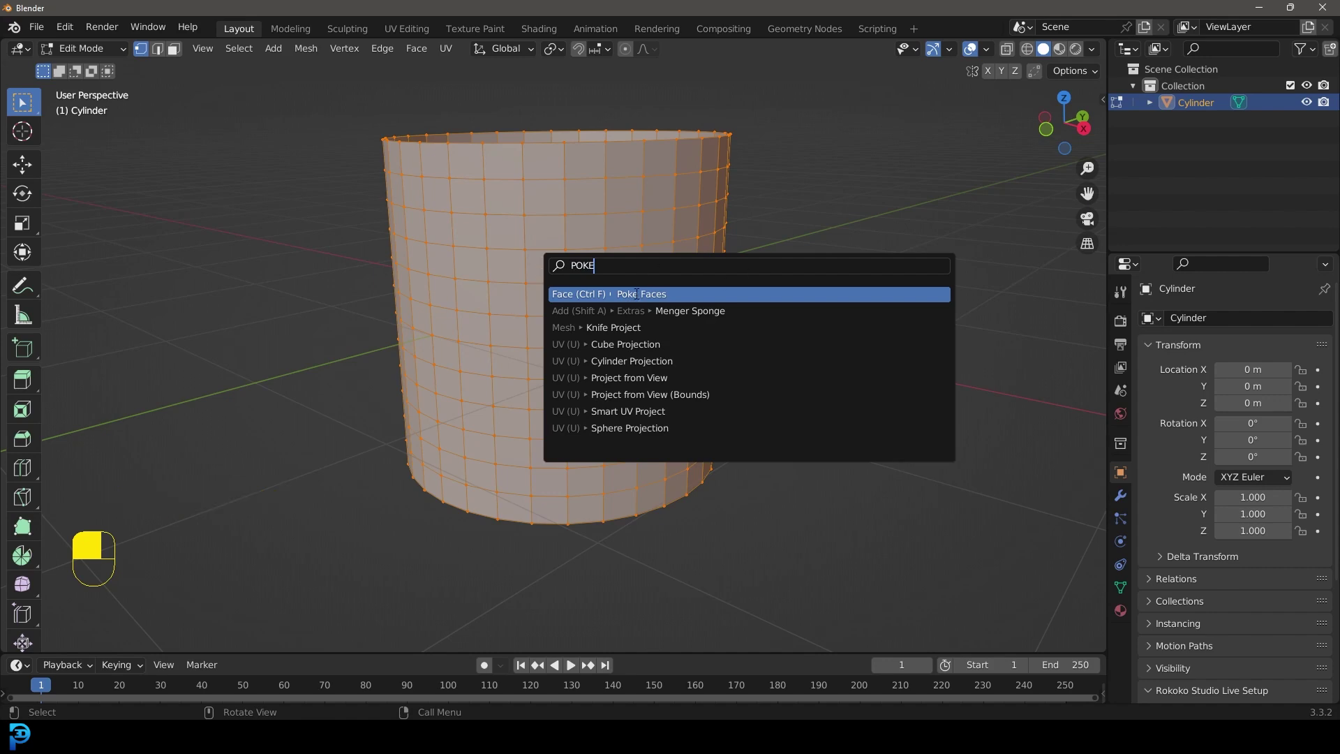
key("Return")
scroll(666, 227, "down", 3)
scroll(571, 224, "up", 3)
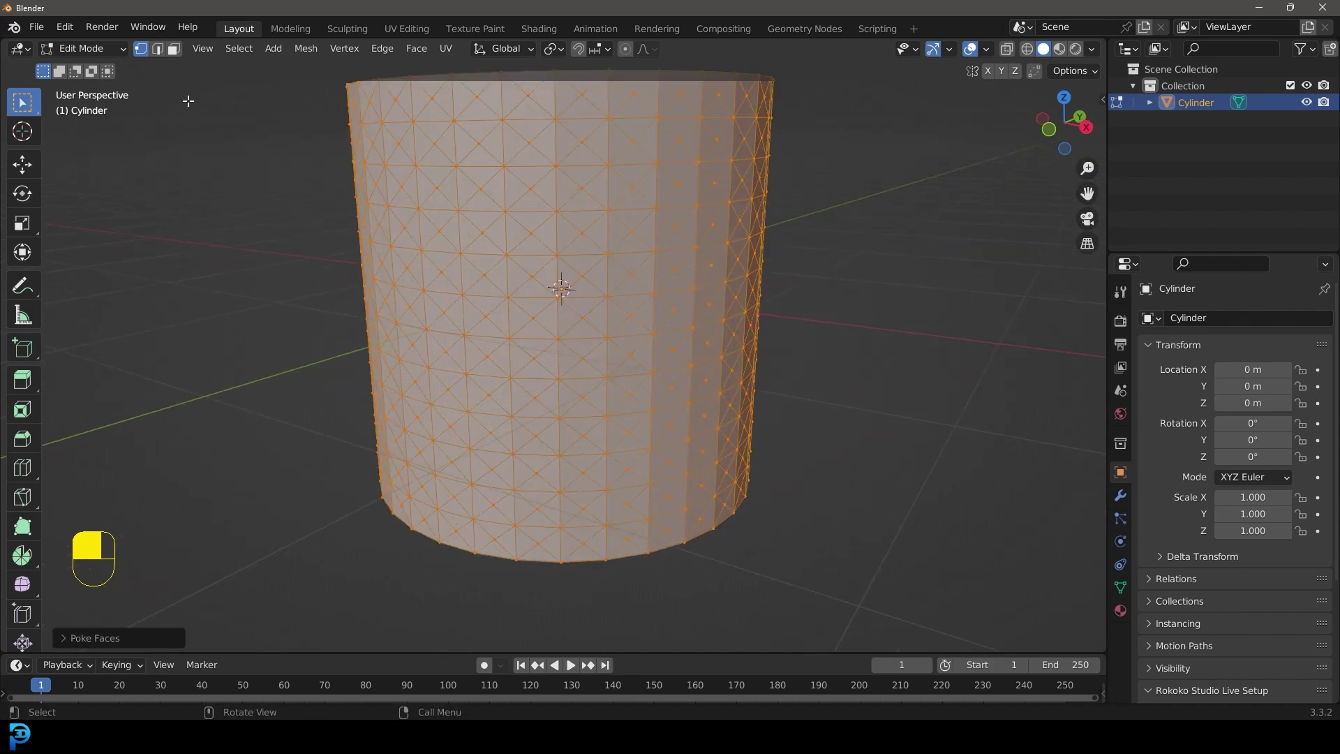
In edge select mode, clear the selection and select the four diagonal edges of one poked quad in the top row, using the front view.
left_click(158, 49)
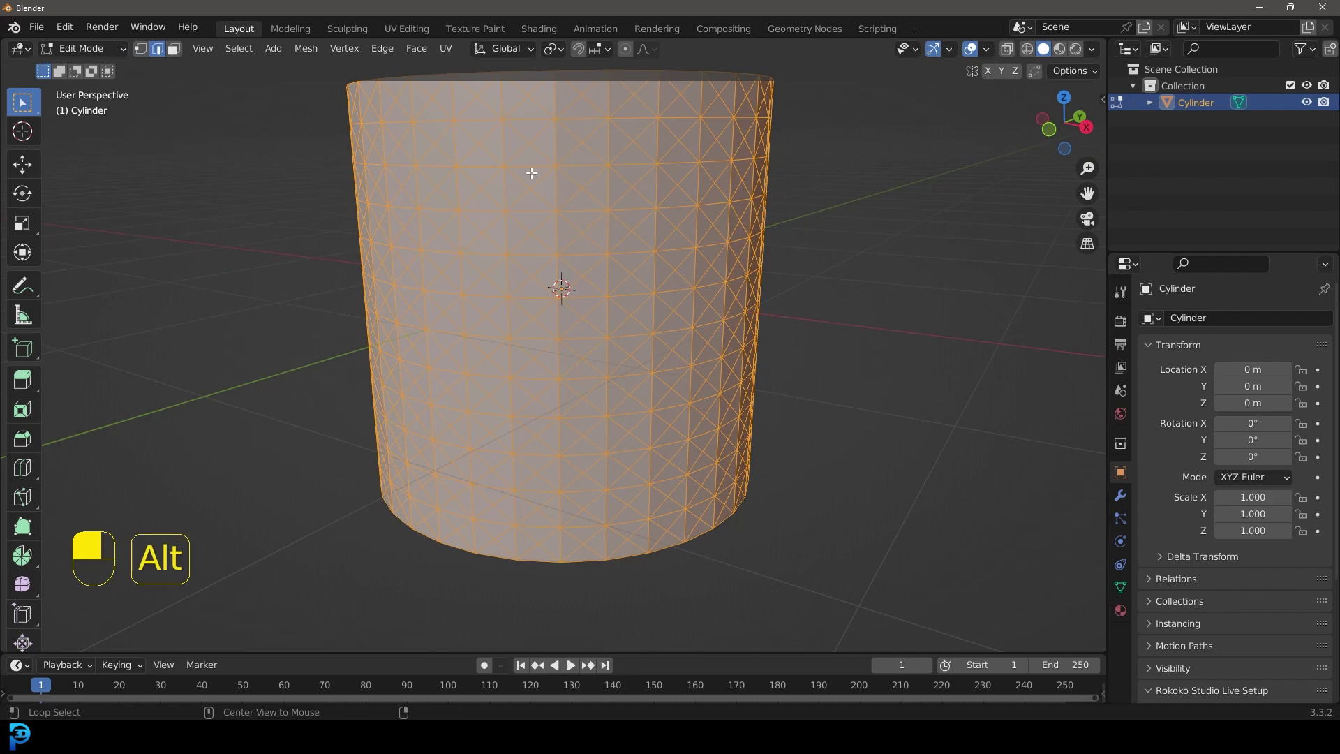
key("alt+a")
key("KP_1")
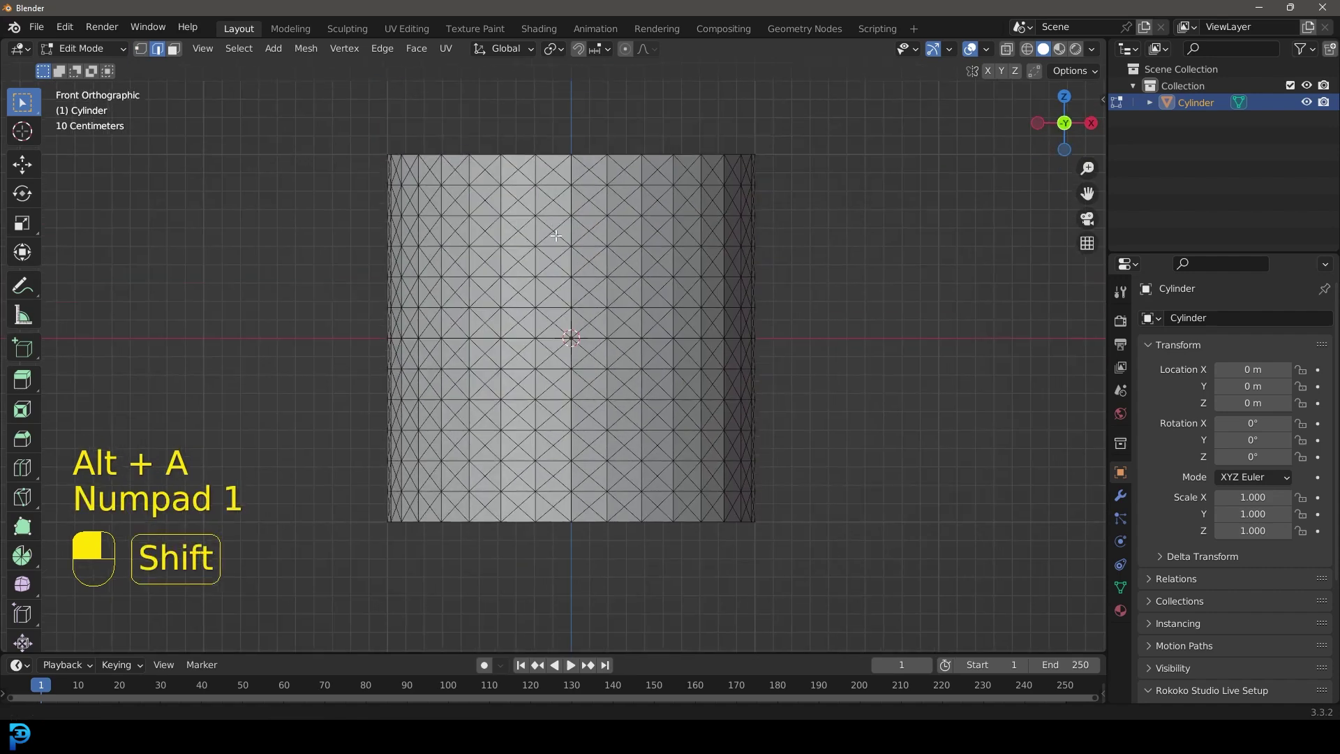
scroll(633, 163, "up", 5)
left_click(633, 162, "shift")
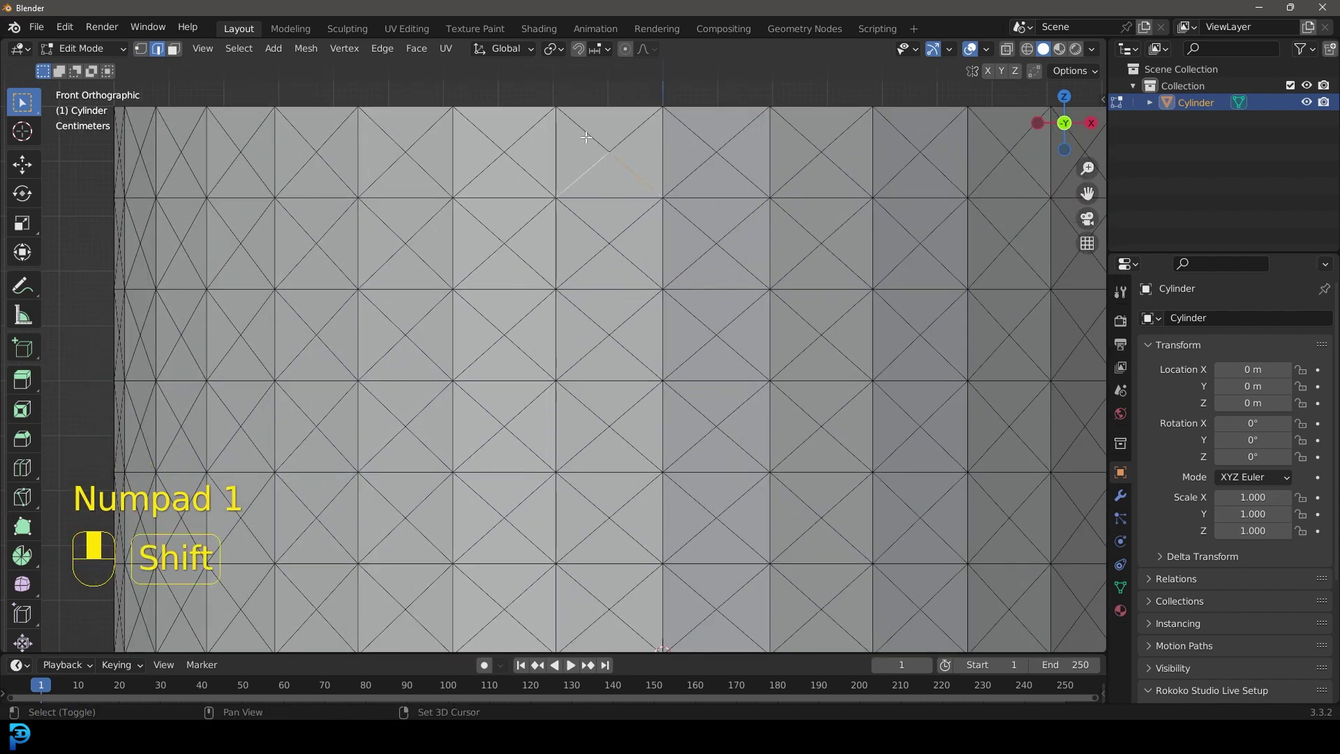
left_click(586, 138, "shift")
left_click(629, 133, "shift")
scroll(604, 191, "down", 5)
middle_click_drag(604, 192, 569, 301)
scroll(569, 301, "up", 6)
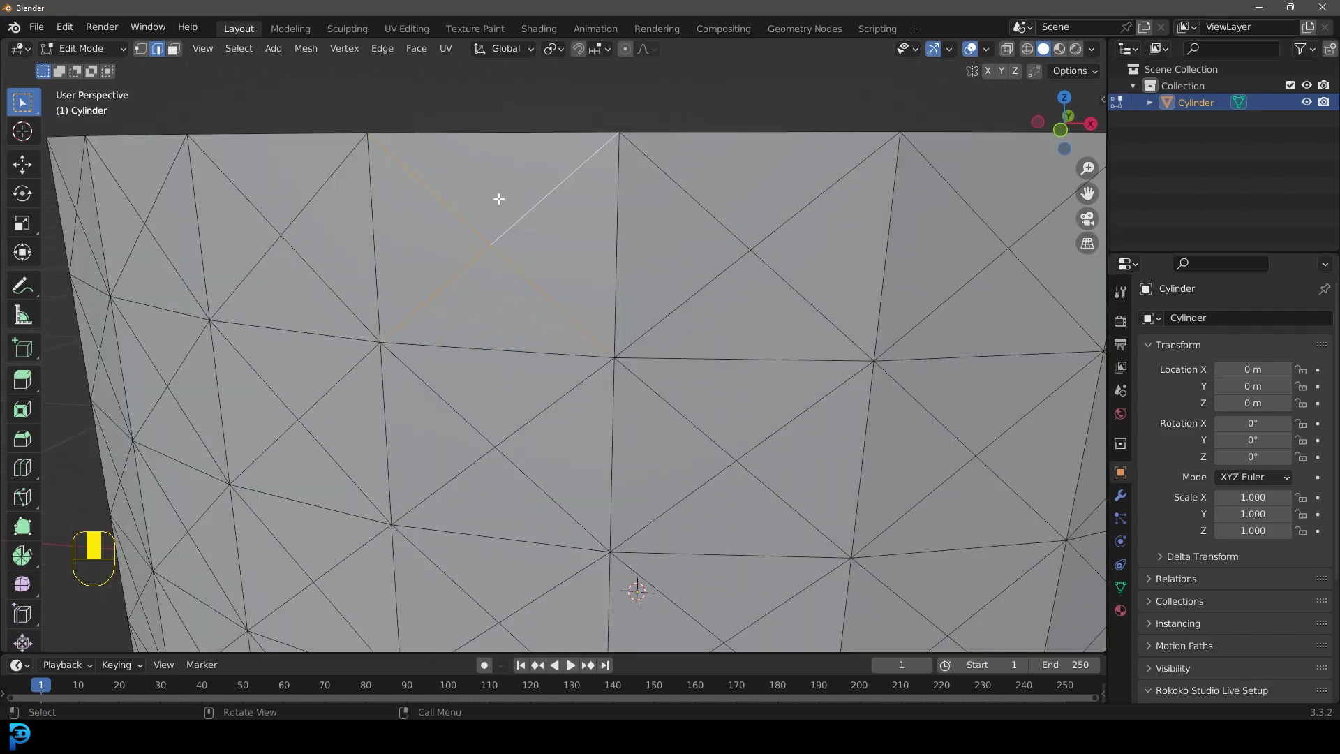
scroll(460, 295, "down", 5)
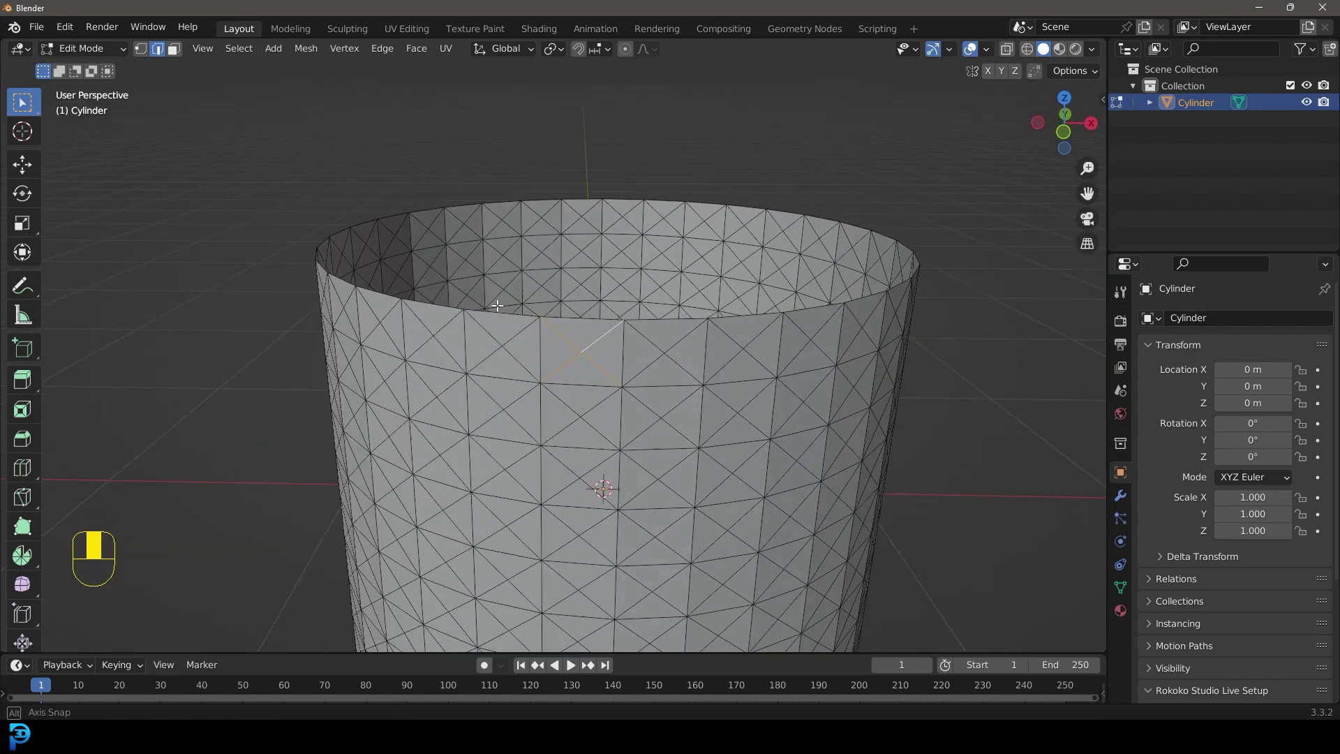
Extend the edge selection to every edge of similar length across the cylinder with Select Similar by Length.
scroll(523, 301, "up", 3)
key("F3")
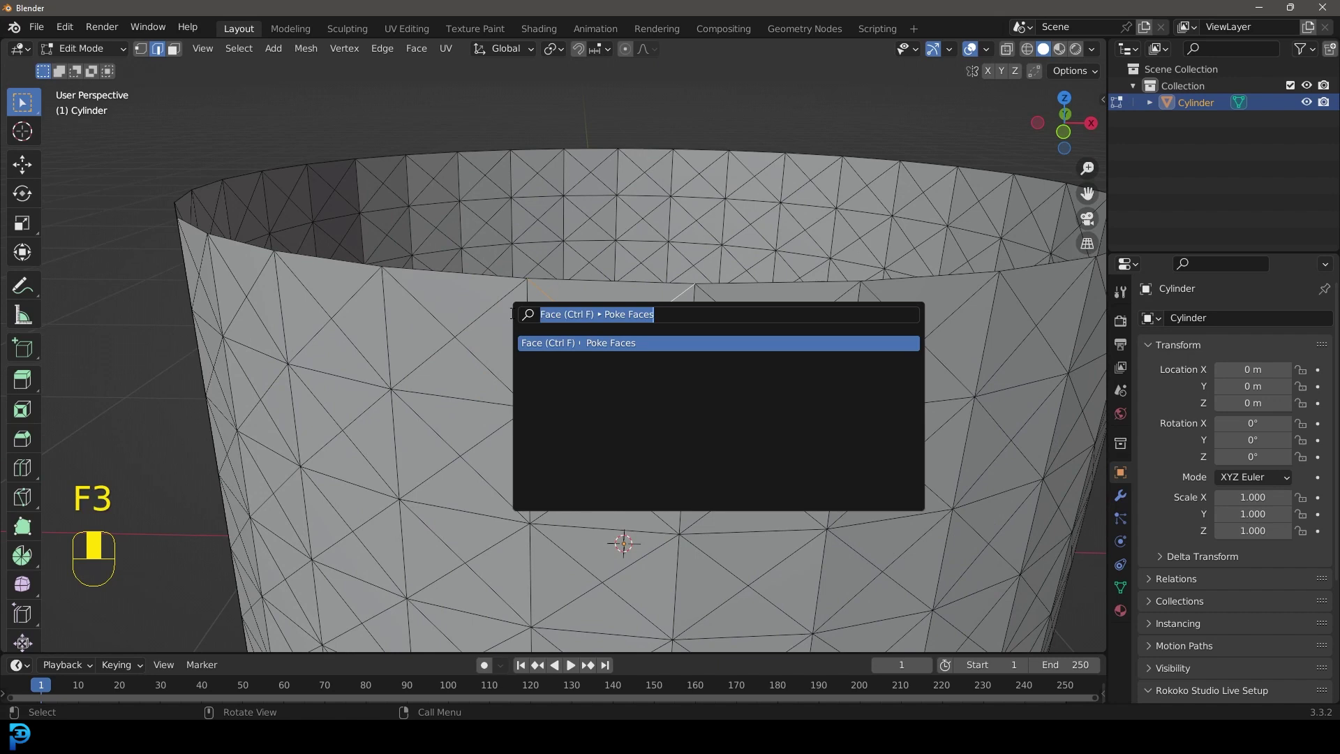
type("SIMIL")
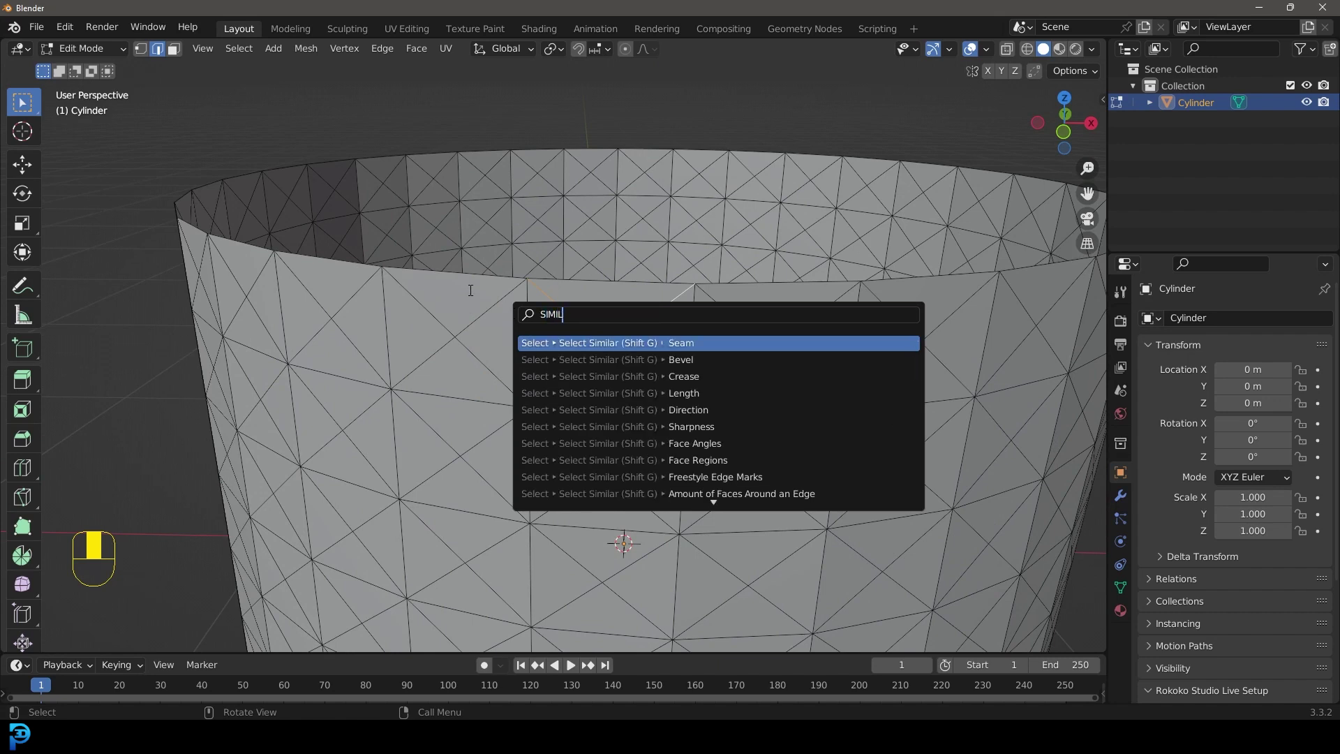
left_click(691, 393)
scroll(691, 377, "down", 5)
middle_click_drag(670, 314, 631, 338)
scroll(629, 334, "up", 3)
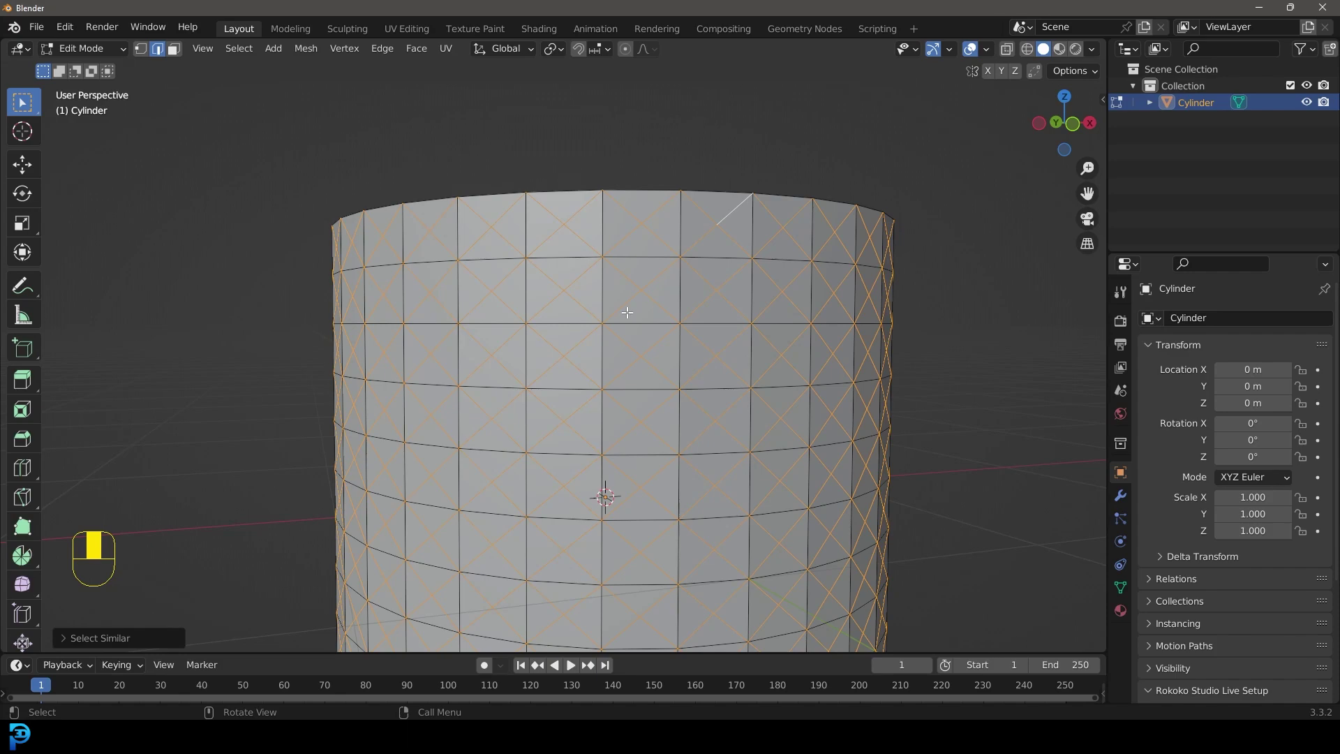
Invert the selection to the horizontal and vertical edges and dissolve them, leaving a diamond grid on the cylinder.
key("ctrl+i")
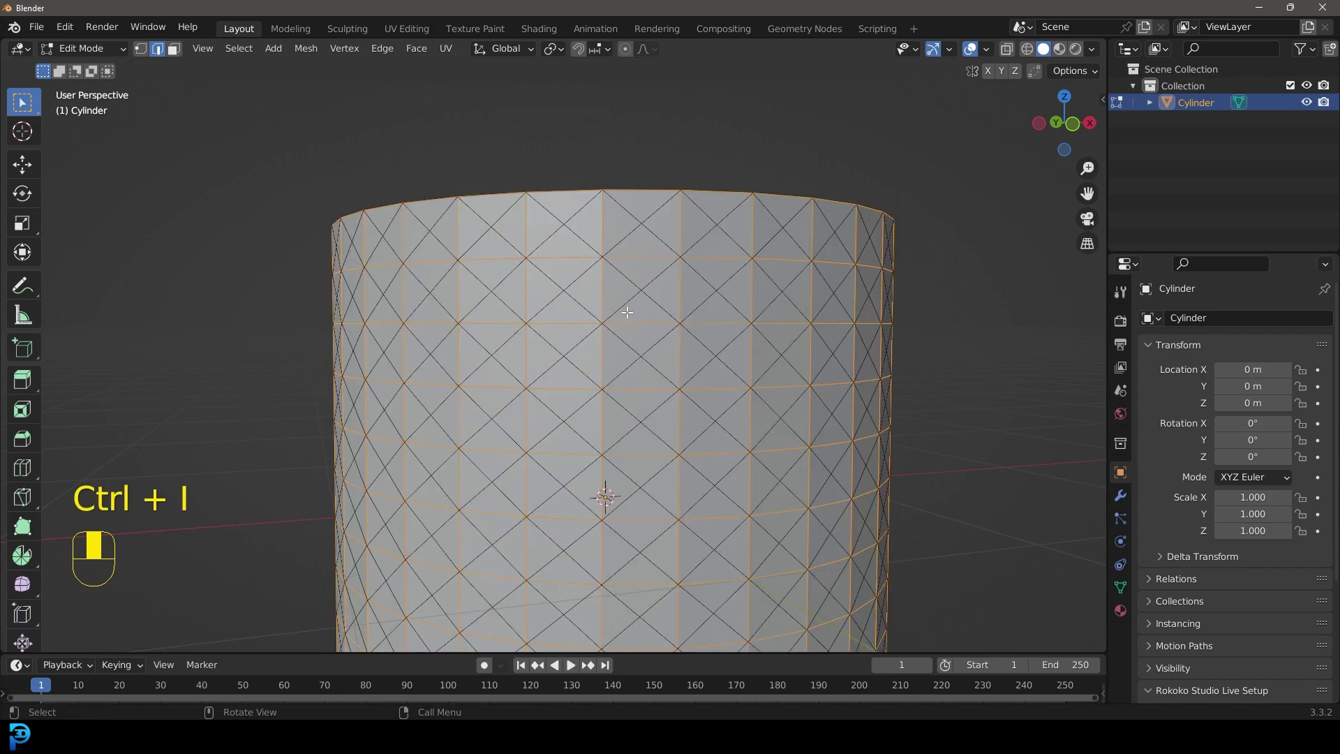
scroll(627, 312, "down", 4)
mouse_move(626, 312)
middle_mouse_down()
mouse_move(695, 330)
mouse_move(619, 335)
middle_mouse_up()
scroll(620, 335, "up", 4)
key("x")
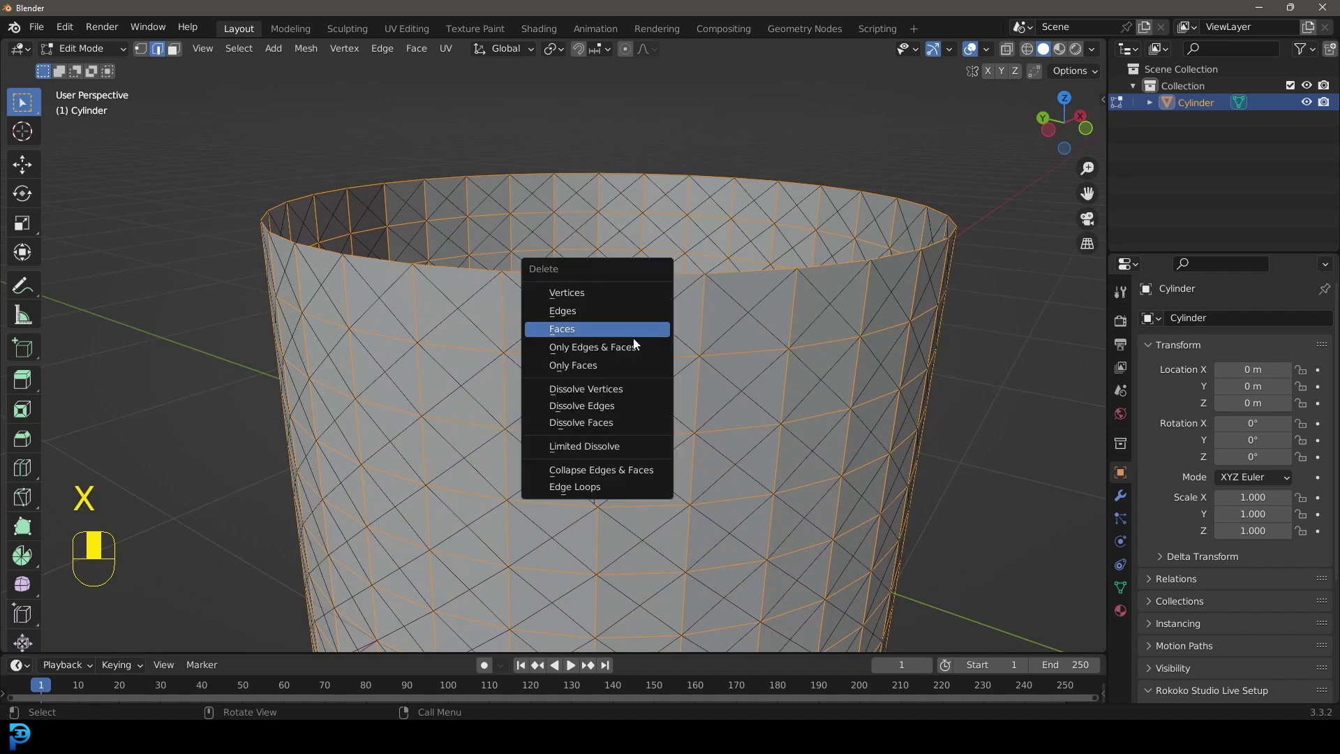
left_click(602, 407)
Switch to face select mode, select the whole diamond mesh and bevel all its edges by about 0.016 m.
scroll(638, 392, "down", 5)
middle_click_drag(638, 392, 778, 383)
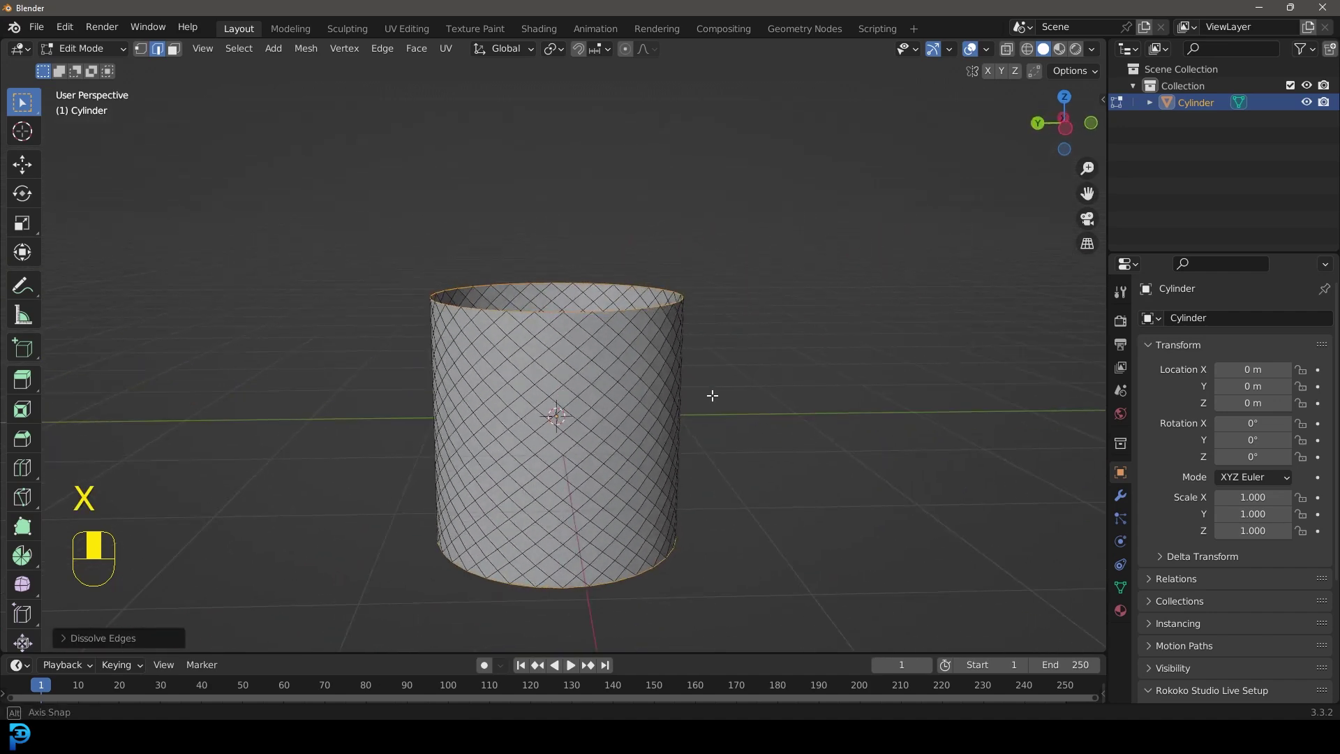
key("KP_1")
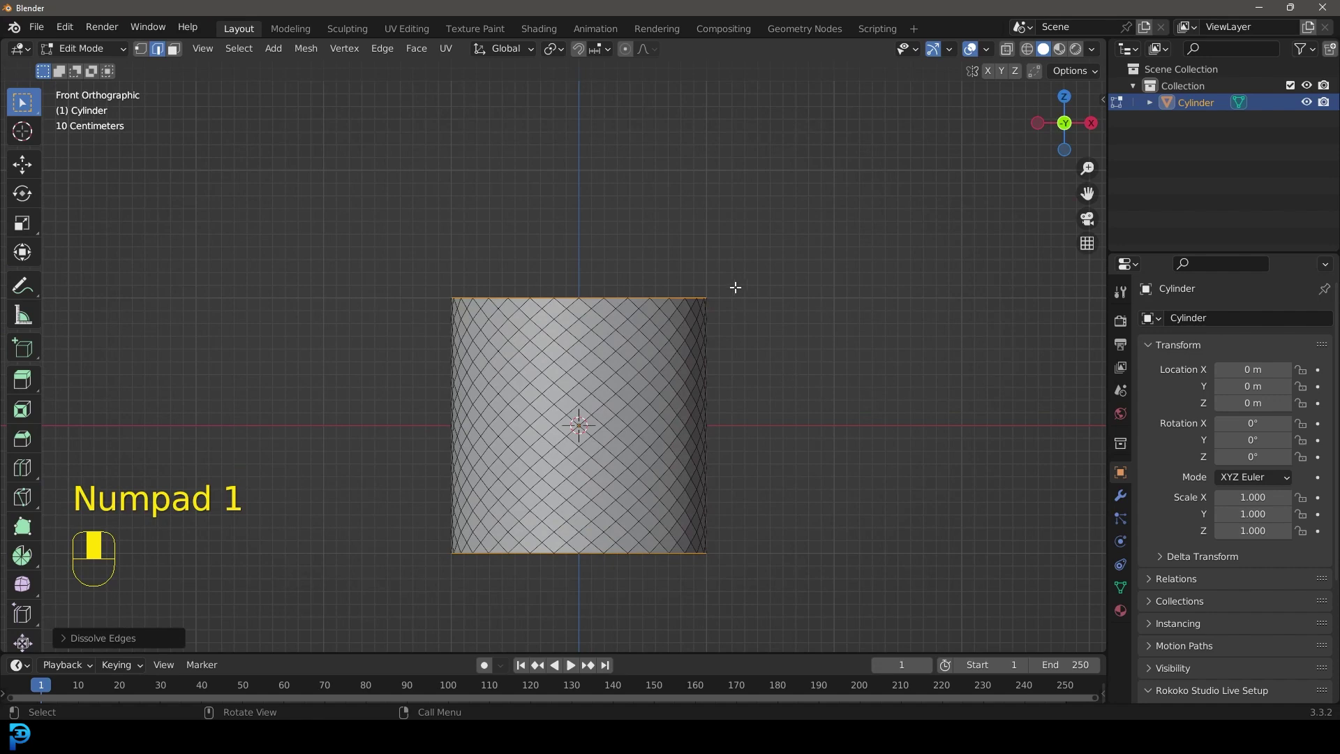
middle_click_drag(735, 287, 694, 314, "shift")
left_click(173, 50)
scroll(604, 239, "up", 3)
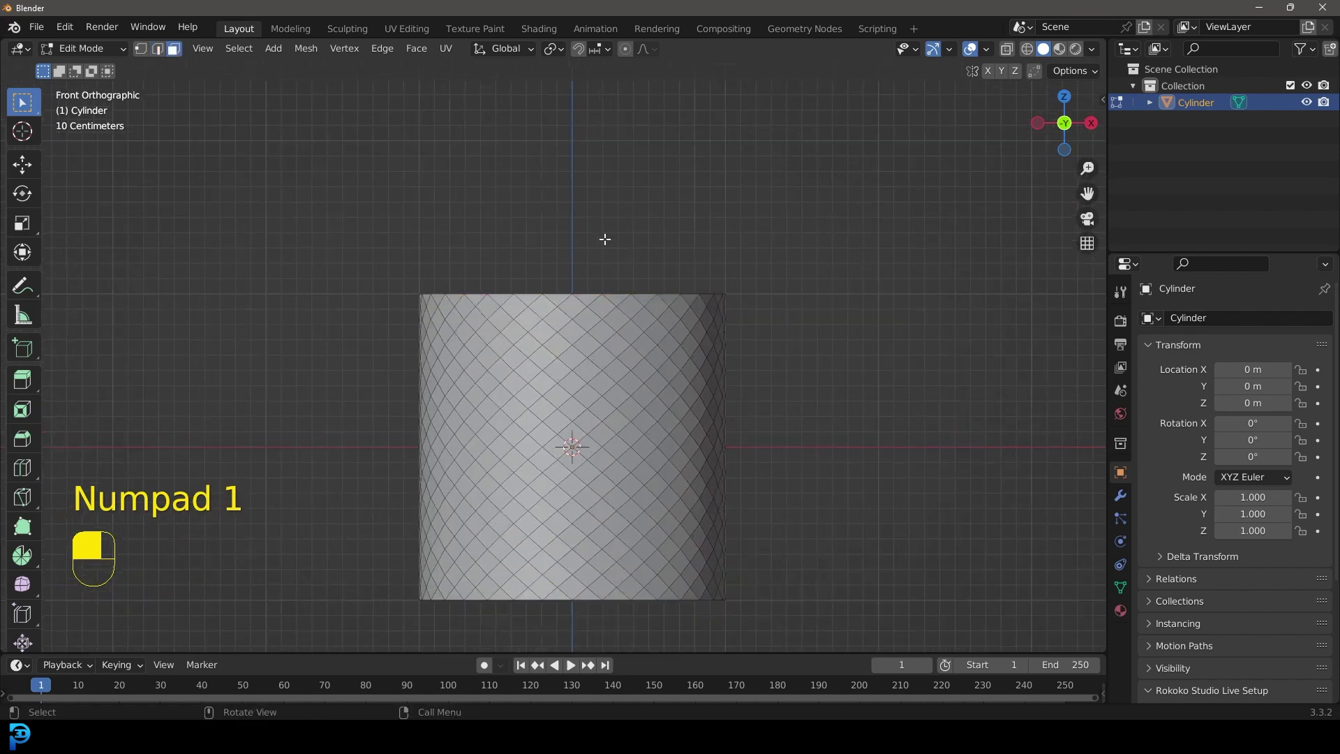
key("a")
middle_click_drag(723, 305, 701, 200, "shift")
scroll(733, 256, "up", 1)
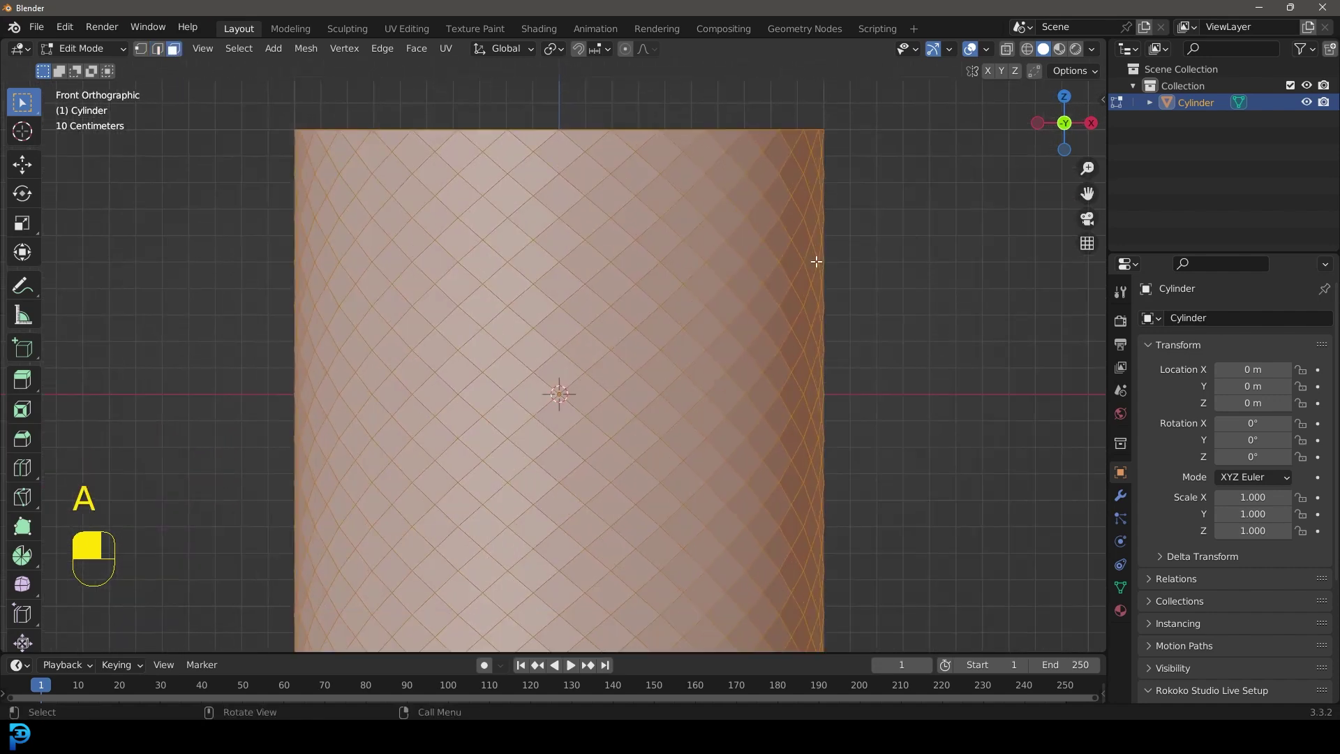
key("ctrl+b")
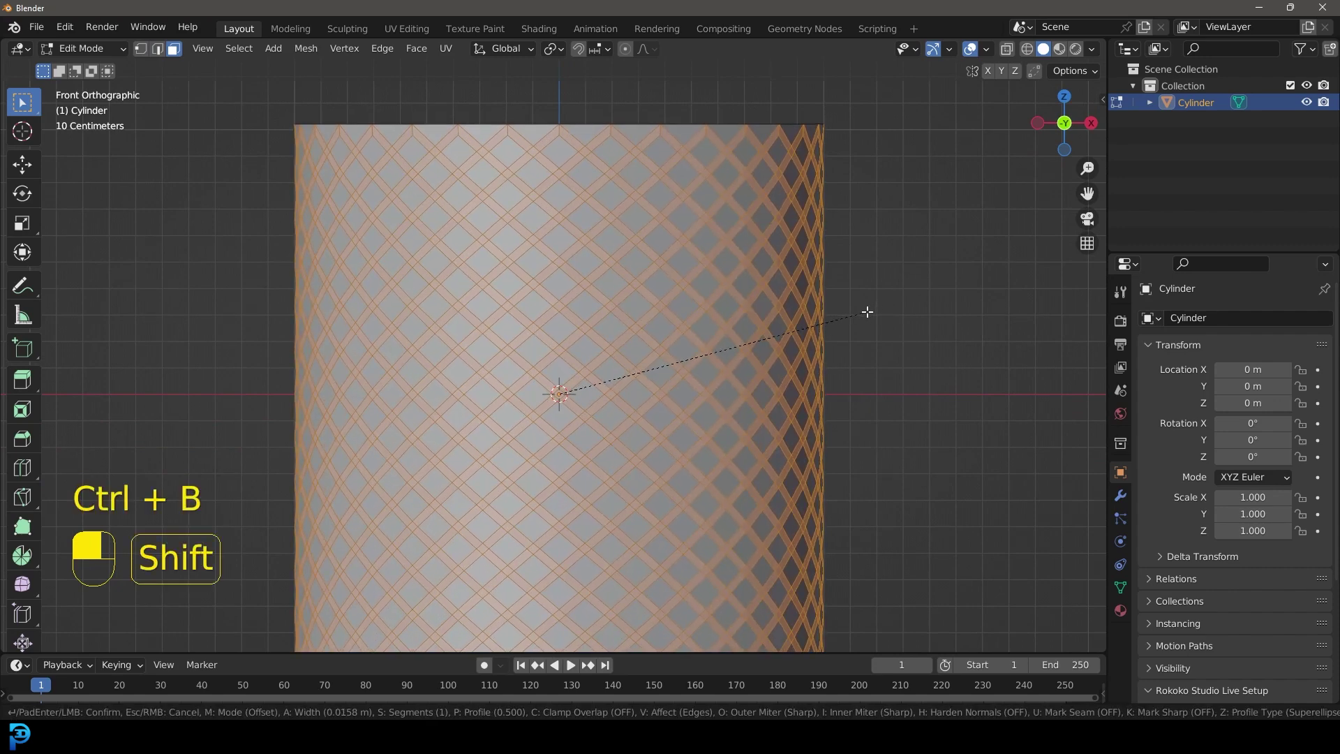
left_click(867, 312, "shift")
Invert the selection to the diamond-shaped faces and delete them, keeping only the beveled net strands.
key("ctrl+i")
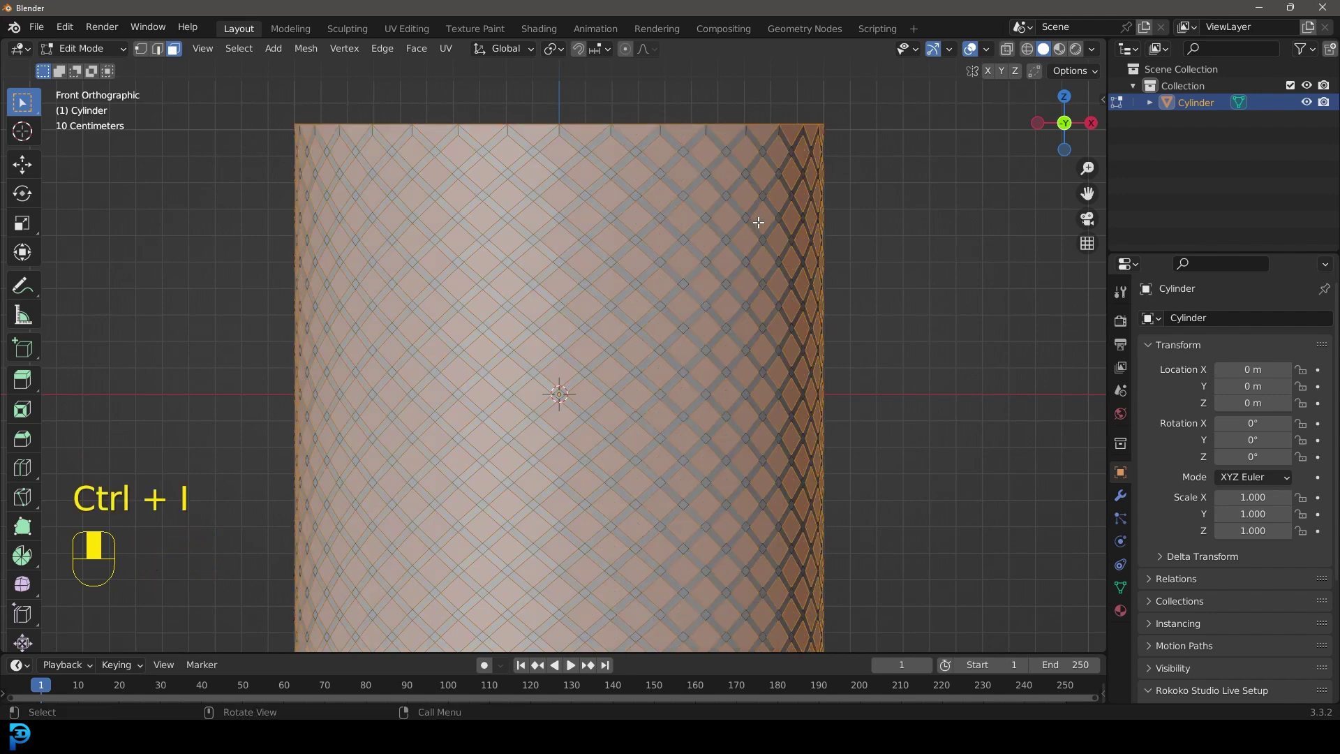
key("x")
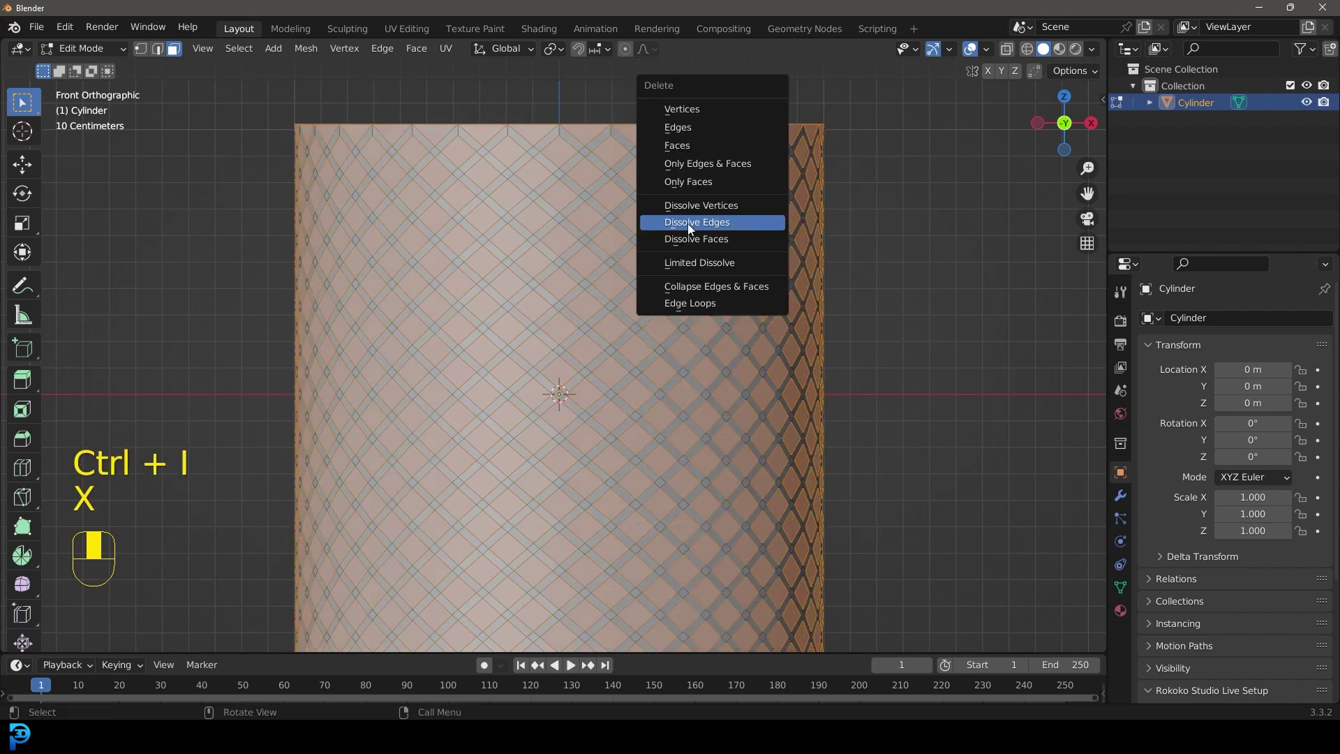
left_click(680, 145)
Select the vertices at the net's top tips in vertex mode using wireframe shading, and bevel the tip edges into small flat faces.
scroll(605, 286, "down", 4)
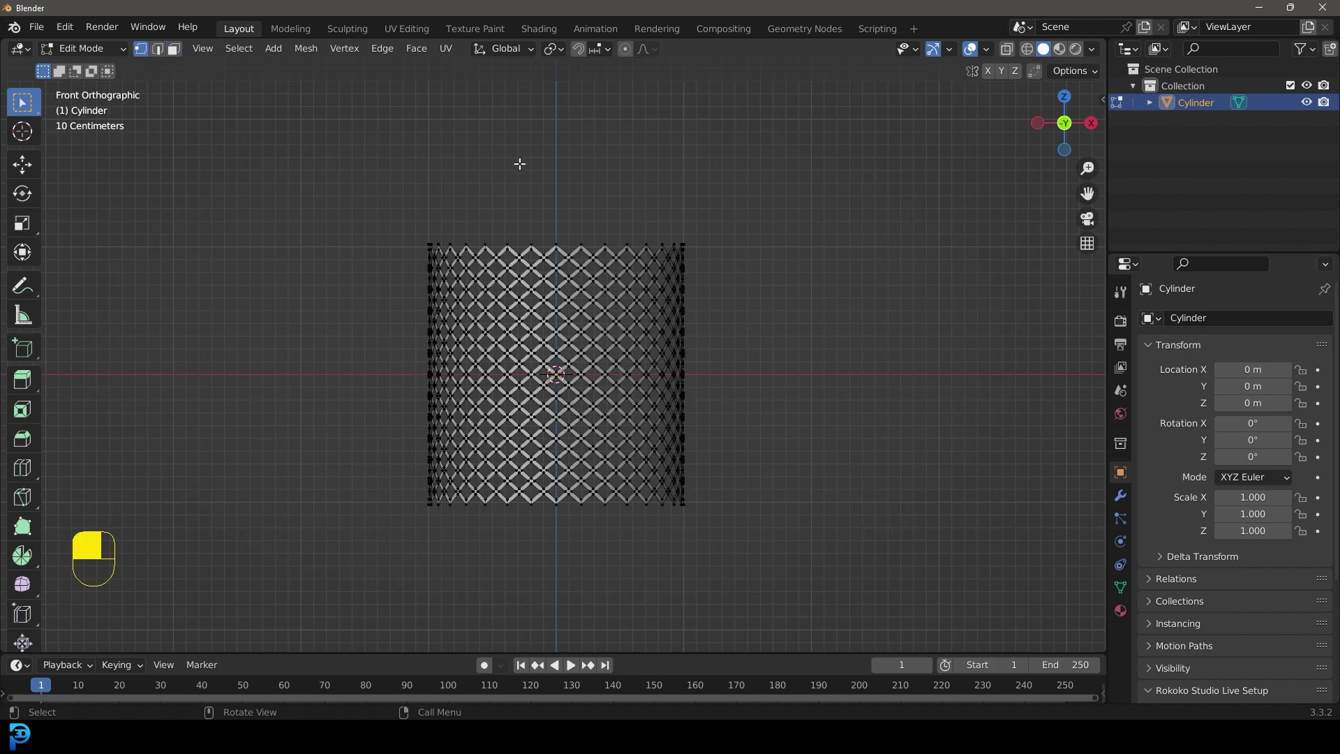
scroll(497, 231, "up", 4)
key("z")
left_click(164, 189)
mouse_move(146, 176)
left_mouse_down()
mouse_move(584, 212)
mouse_move(852, 245)
mouse_move(857, 263)
left_mouse_up()
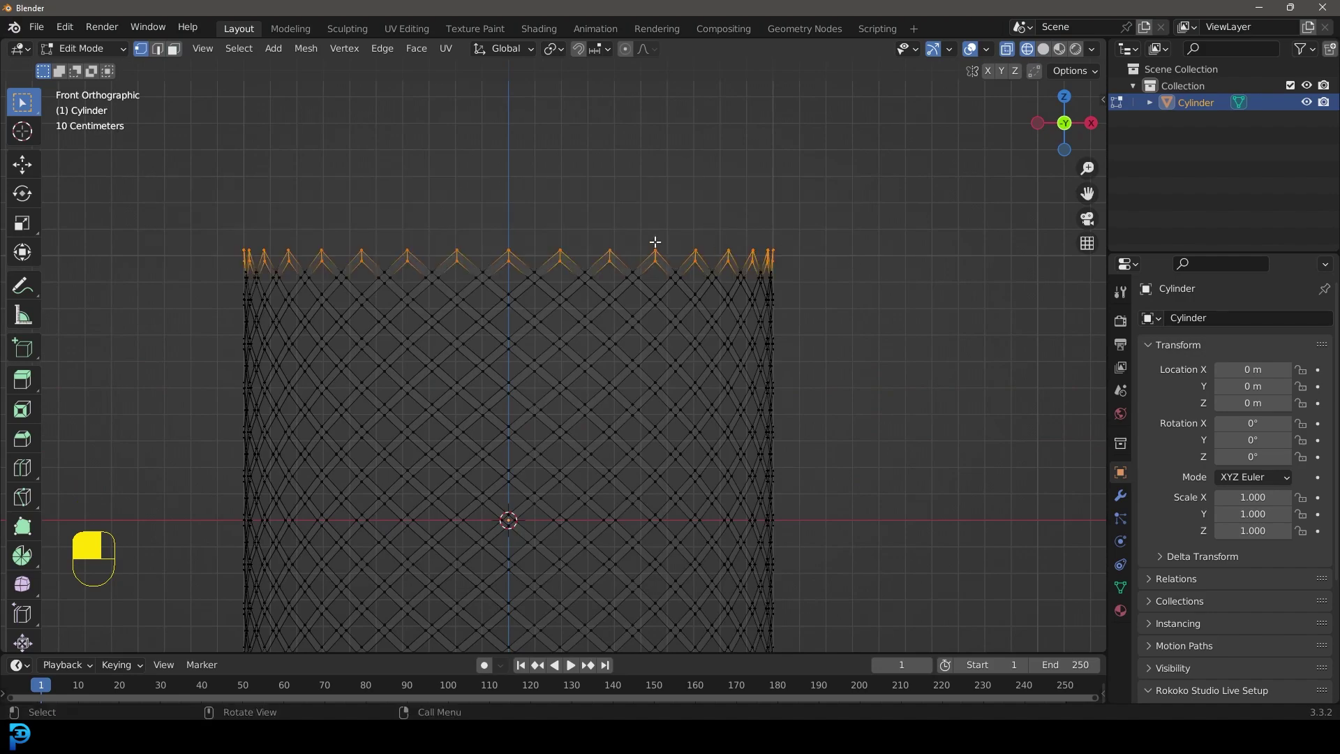
key("z")
left_click(670, 219)
mouse_move(588, 213)
middle_mouse_down()
mouse_move(544, 239)
mouse_move(619, 221)
middle_mouse_up()
scroll(619, 221, "up", 4)
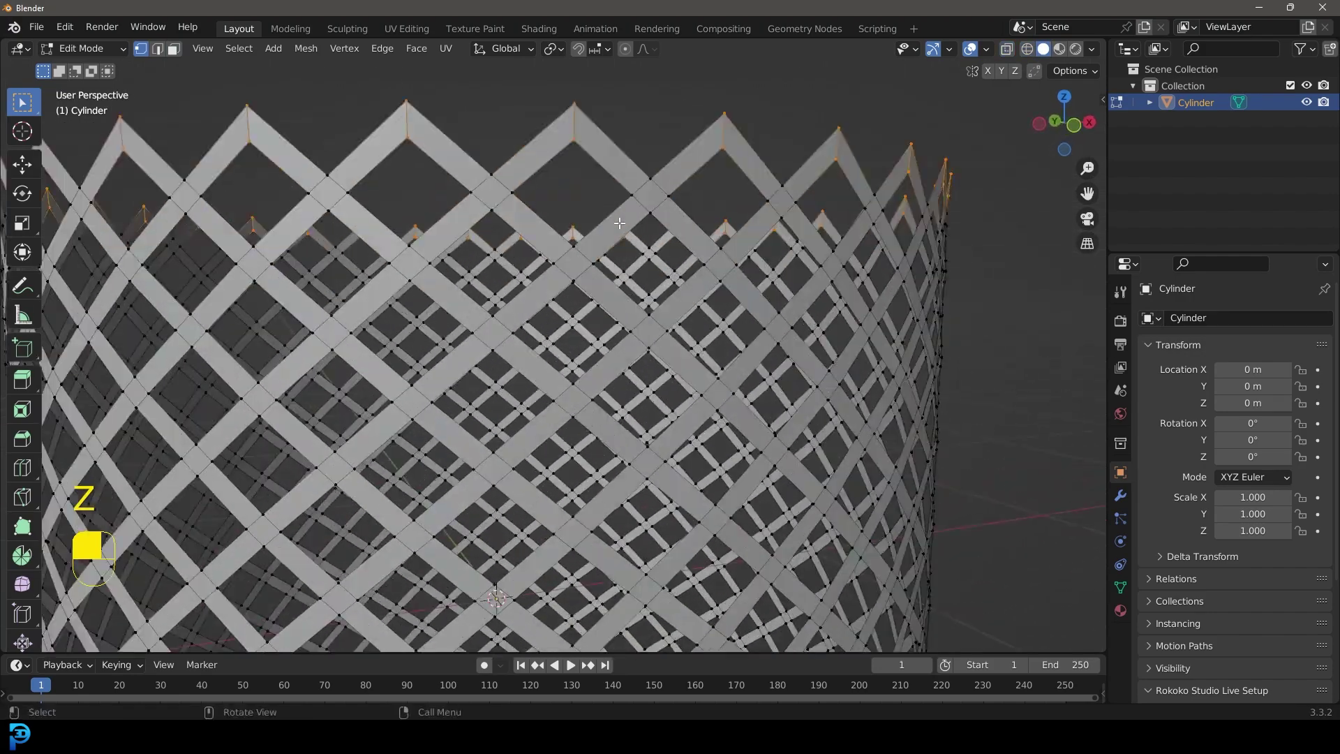
middle_click_drag(618, 150, 570, 245, "shift")
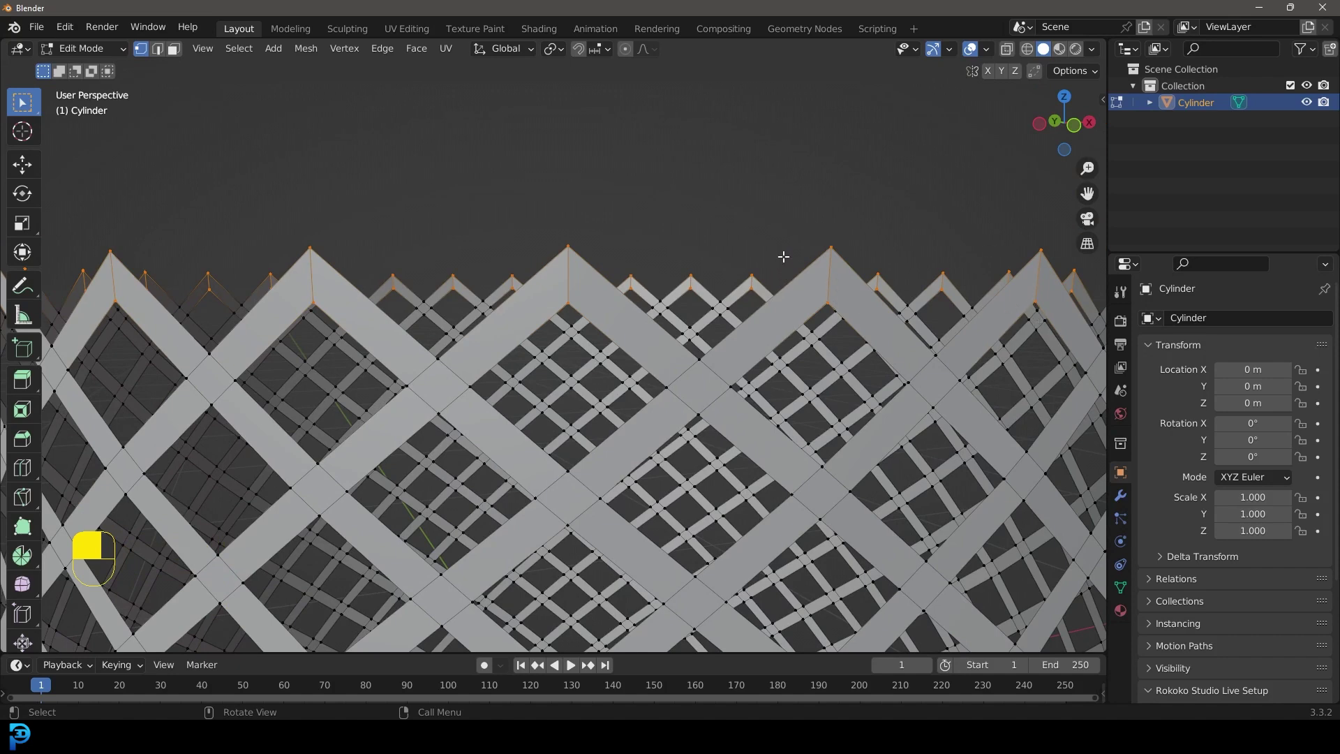
key("ctrl+b")
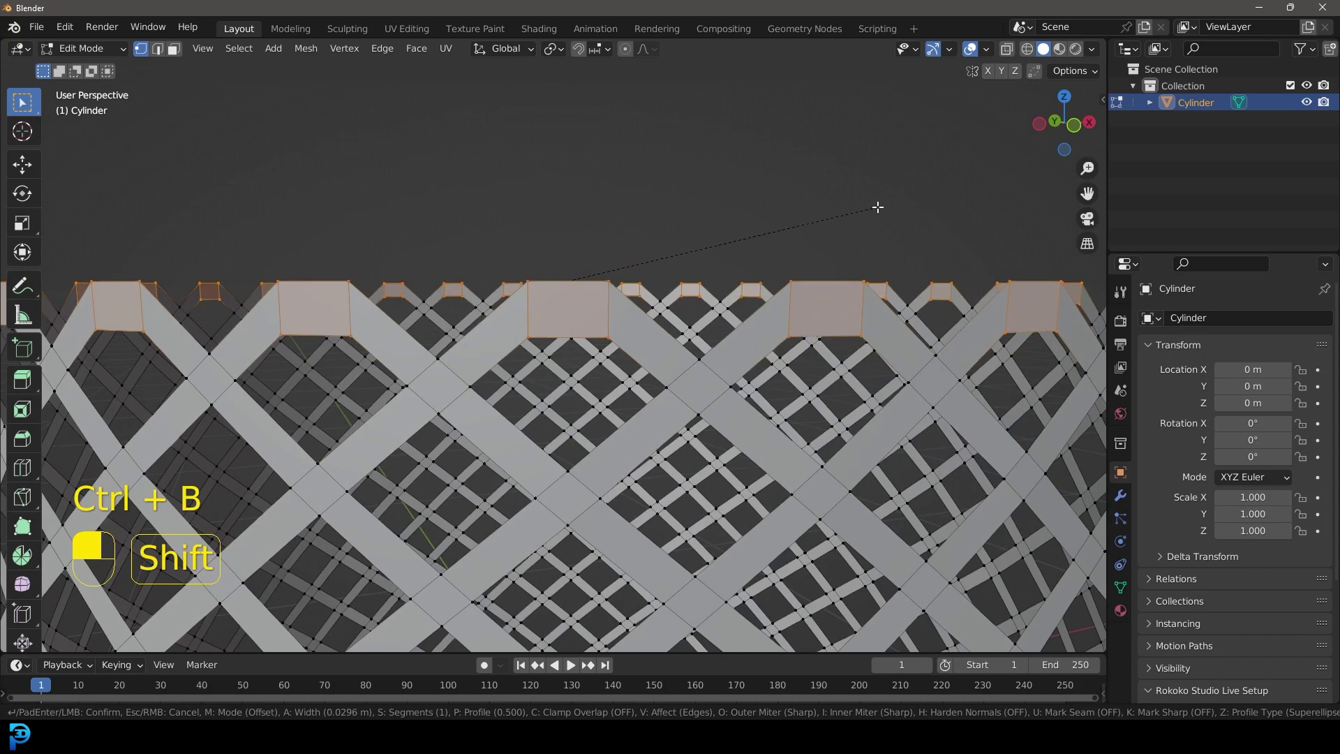
left_click(831, 210)
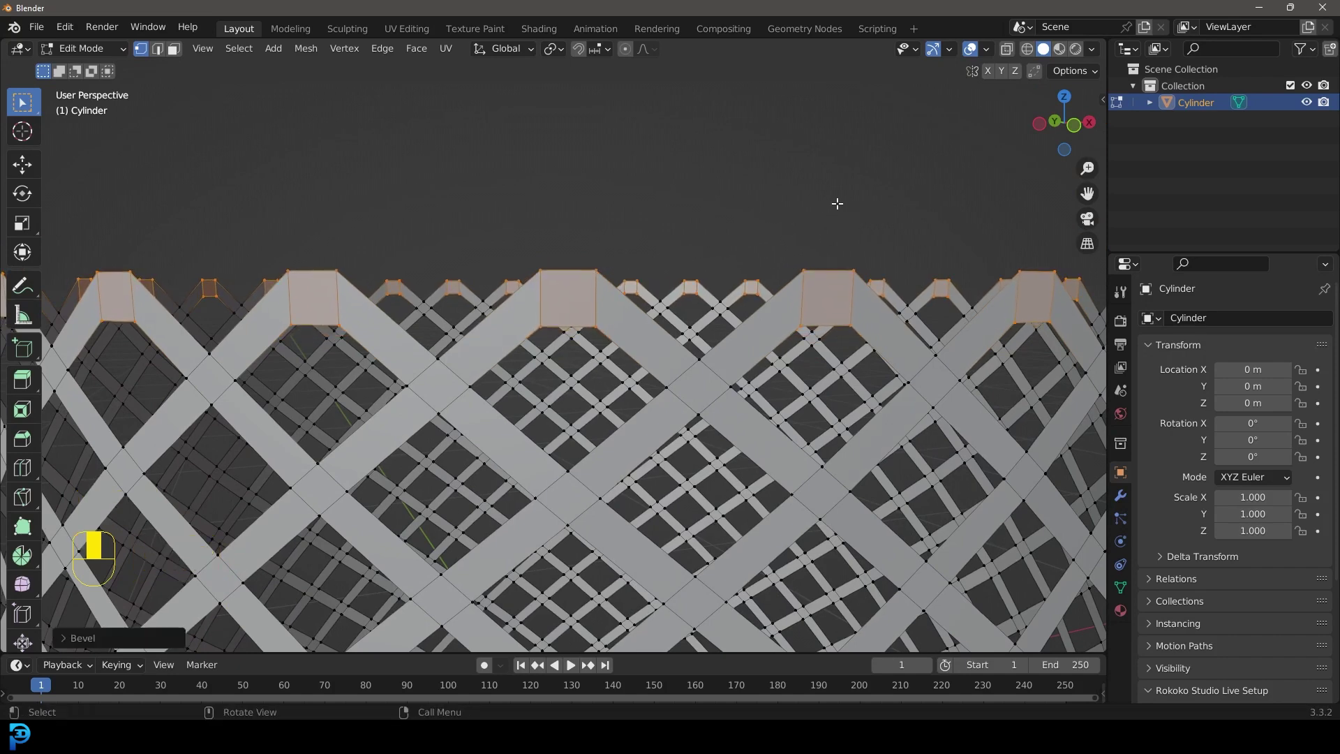
Select only the uppermost vertices of the flattened tips and extrude them about 0.04 m upward along global Z.
key("KP_1")
key("z")
left_click(752, 199)
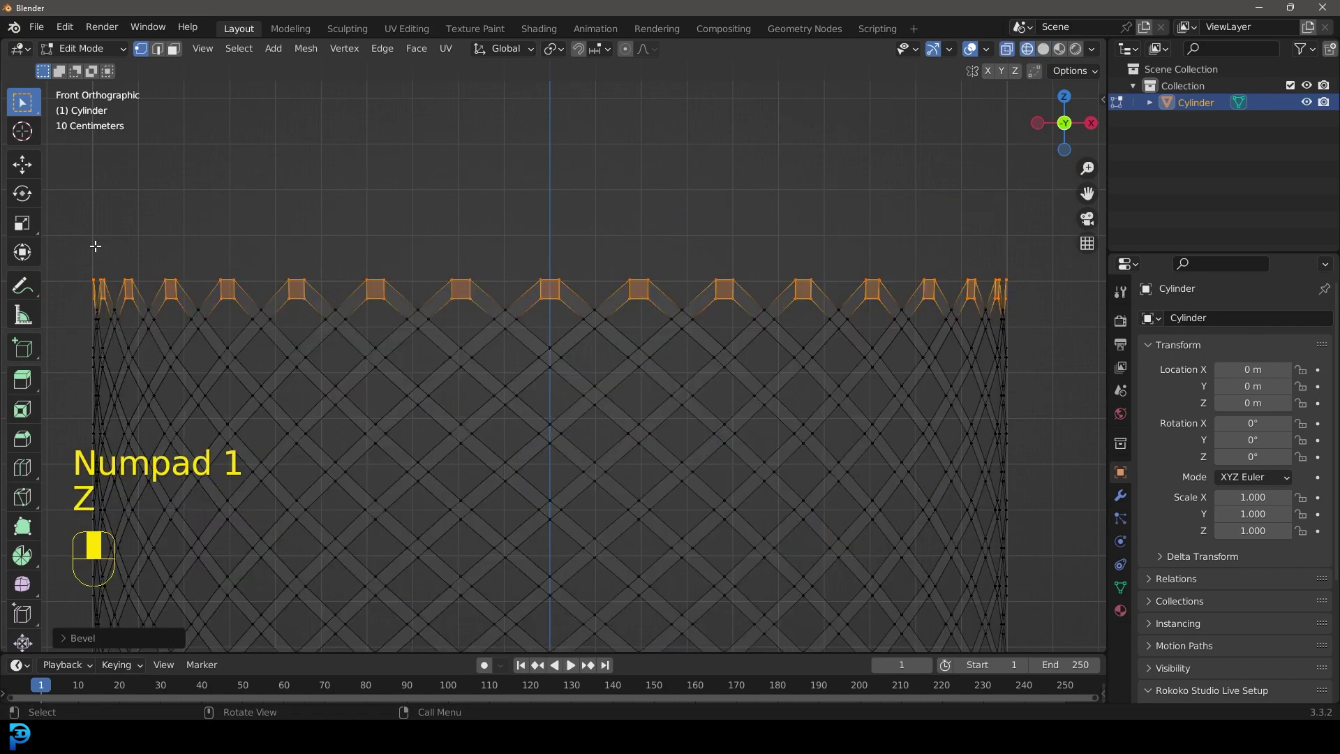
left_click_drag(71, 251, 1042, 289)
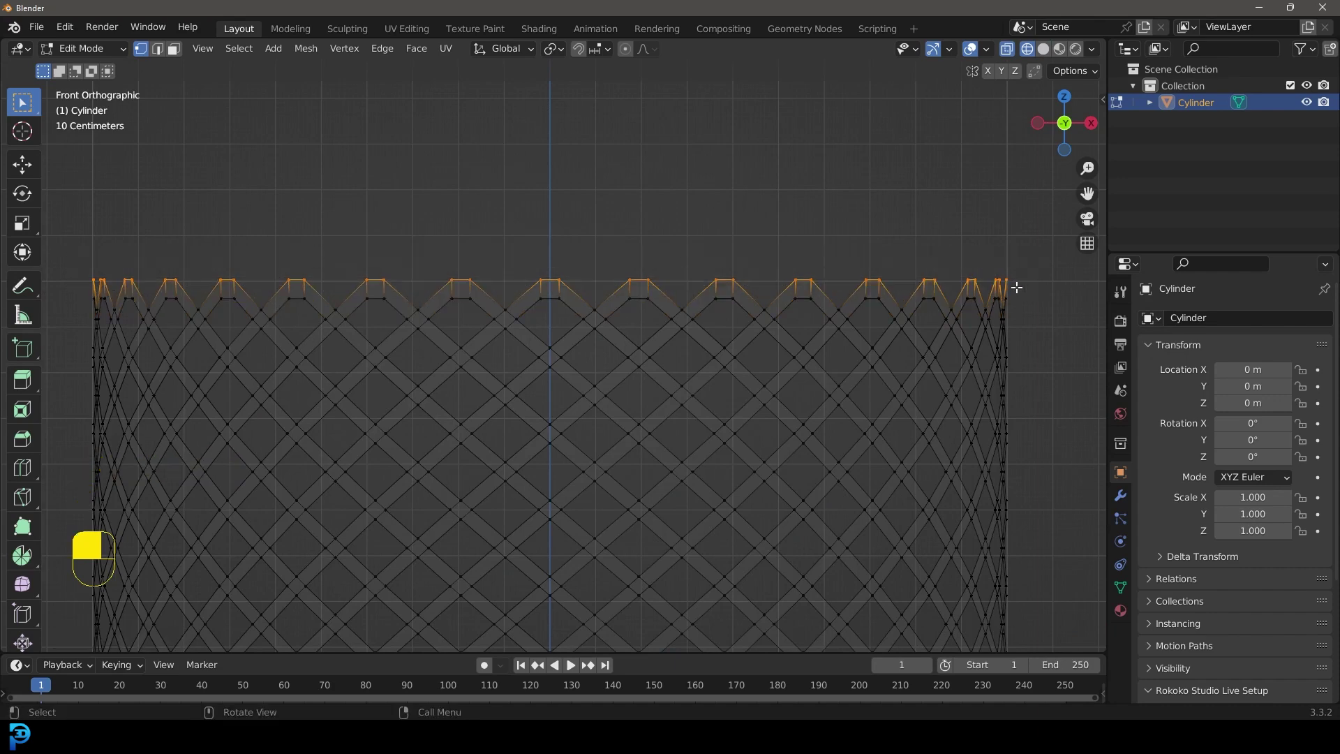
mouse_move(1016, 288)
middle_mouse_down()
mouse_move(635, 260)
mouse_move(672, 275)
middle_mouse_up()
key("shift+z")
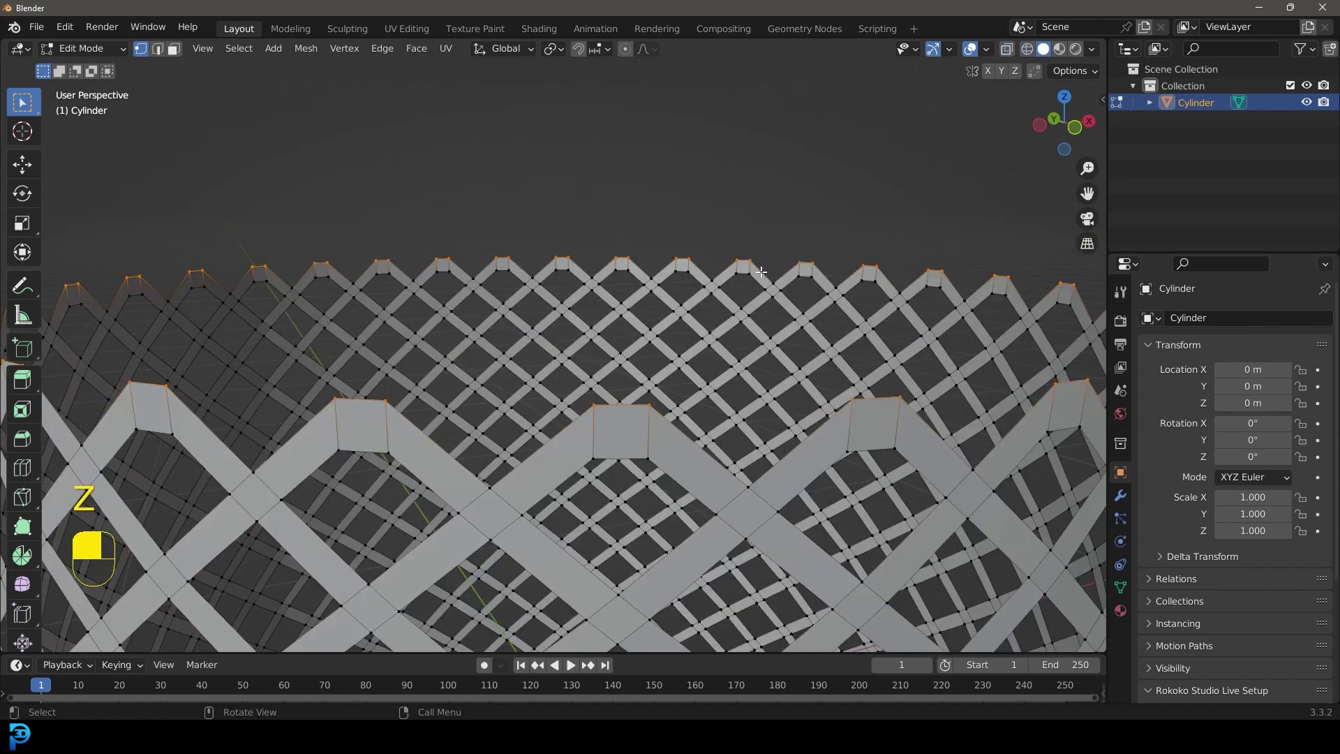
key("e")
key("z")
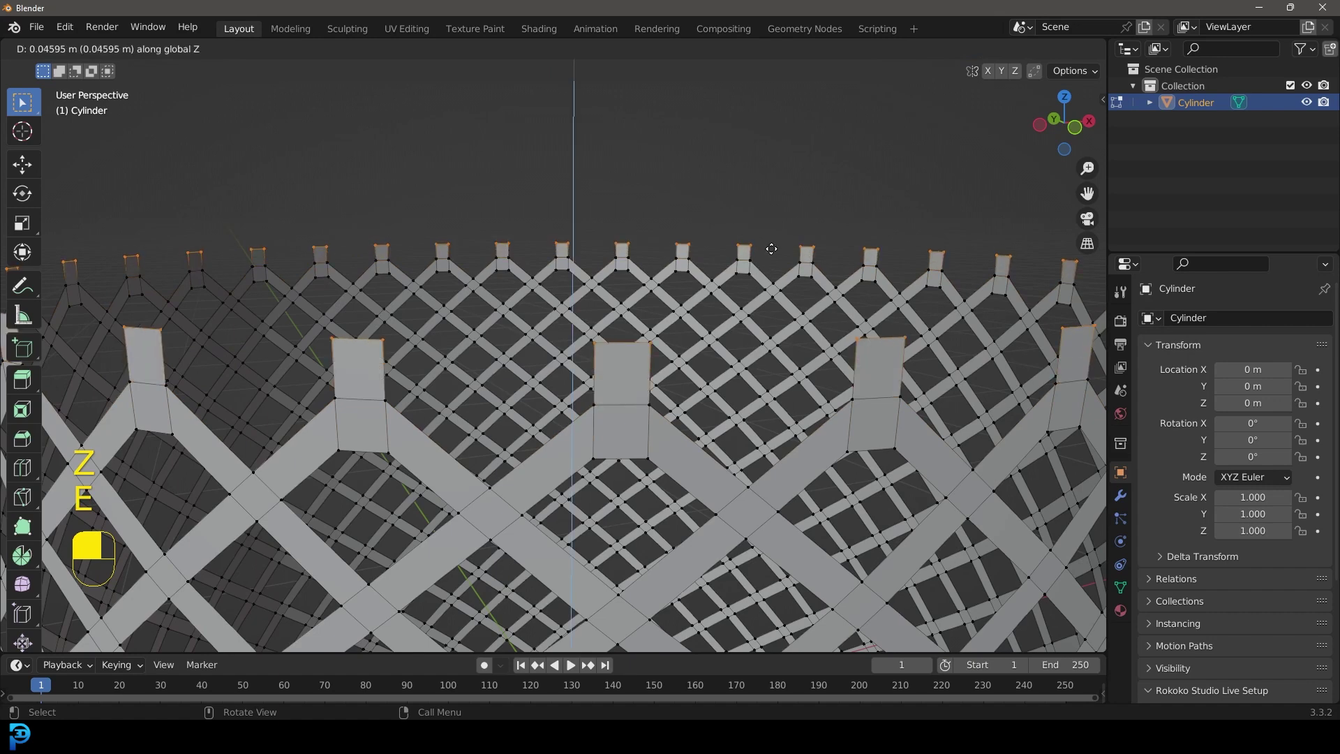
left_click(776, 252)
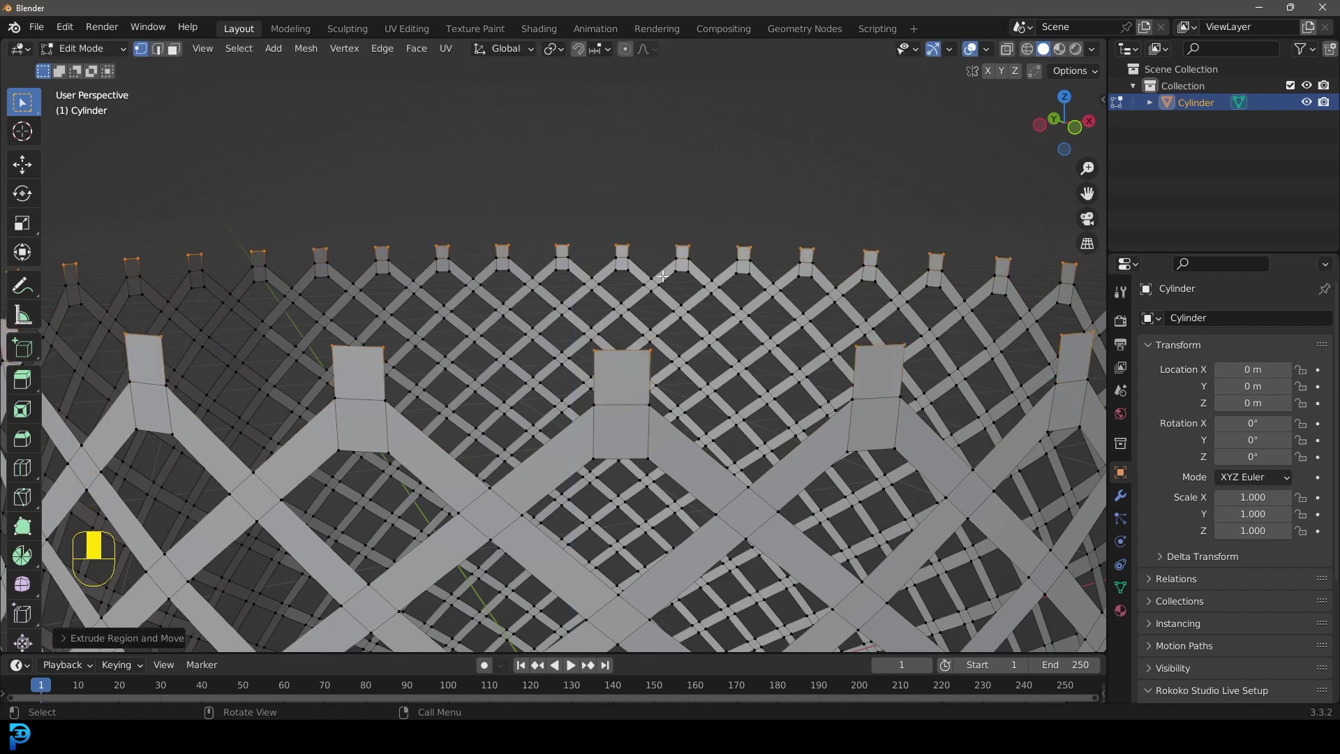
Repeat the upward extrusion of the net's top tabs five more times.
scroll(758, 357, "down", 3)
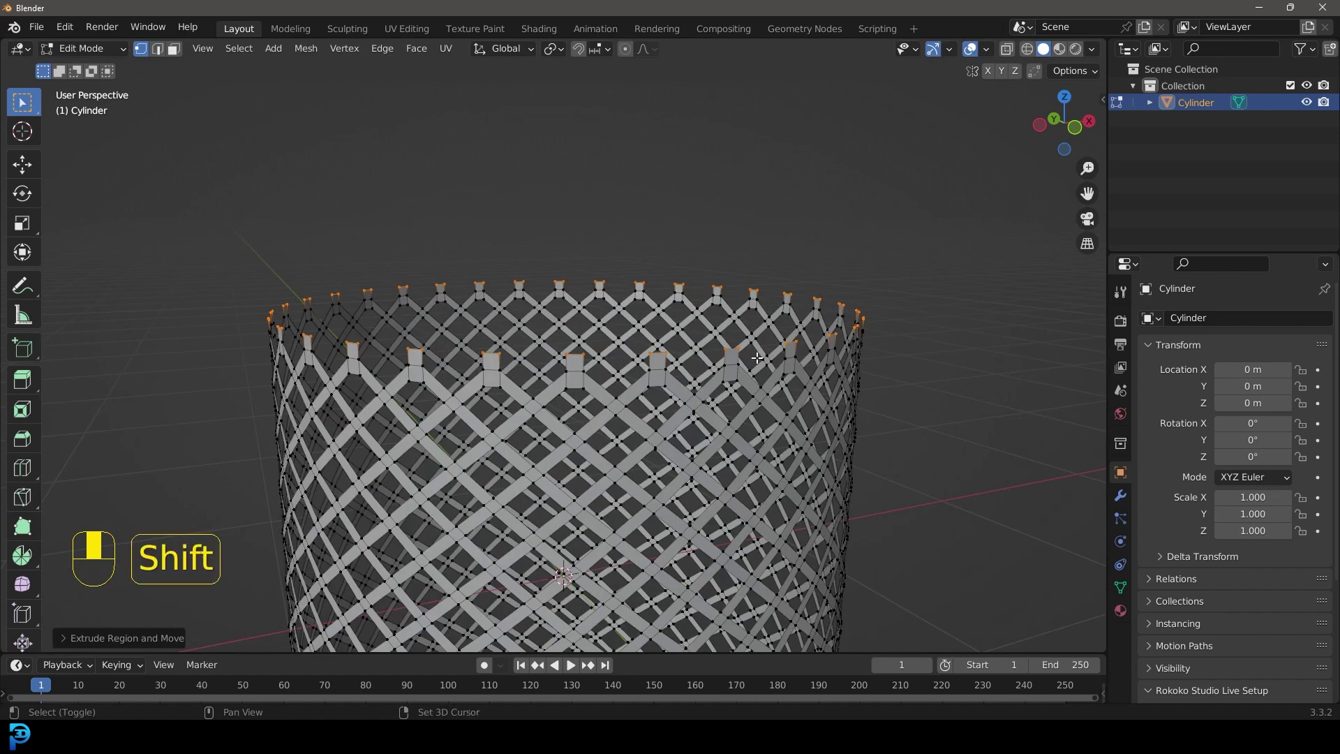
key("shift+r")
key("shift+r")
key("shift+r")
key("shift+r")
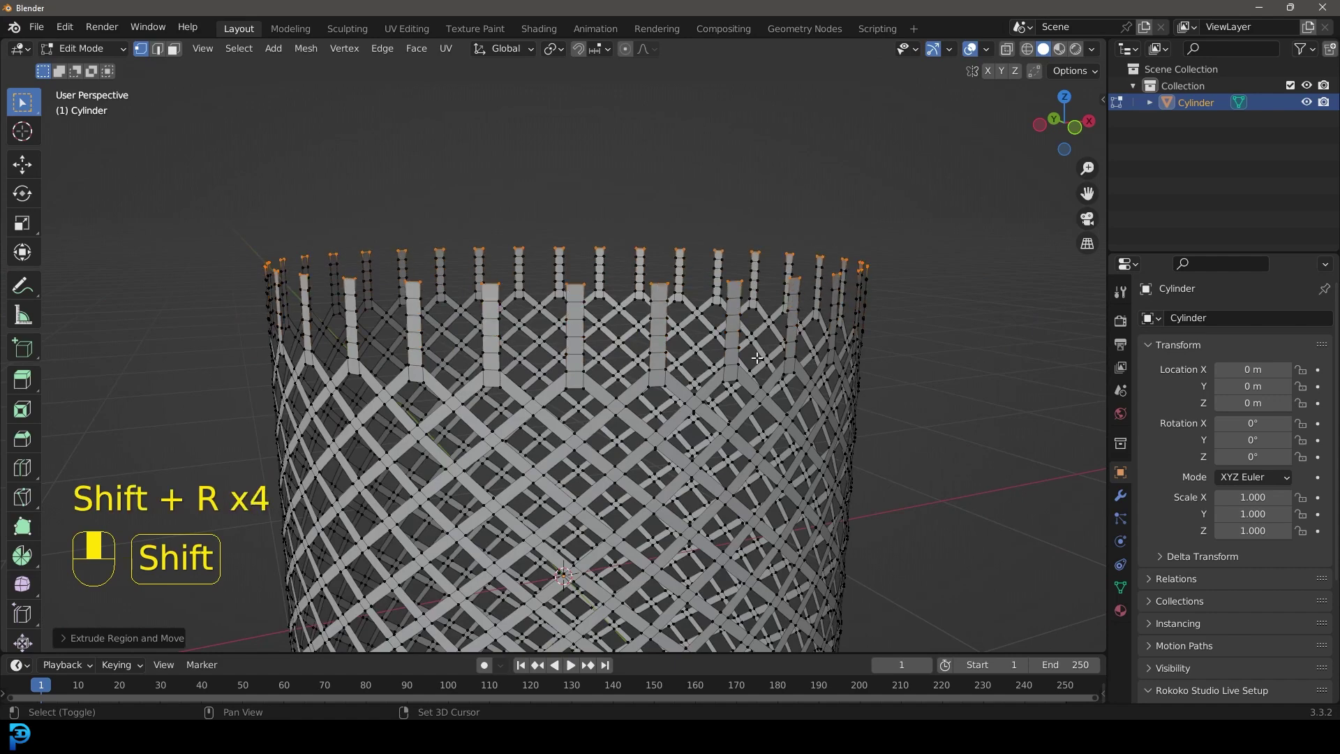
key("shift+r")
Select the topmost segment of every tab in front wireframe view and create a vertex group named PIN for them.
key("KP_1")
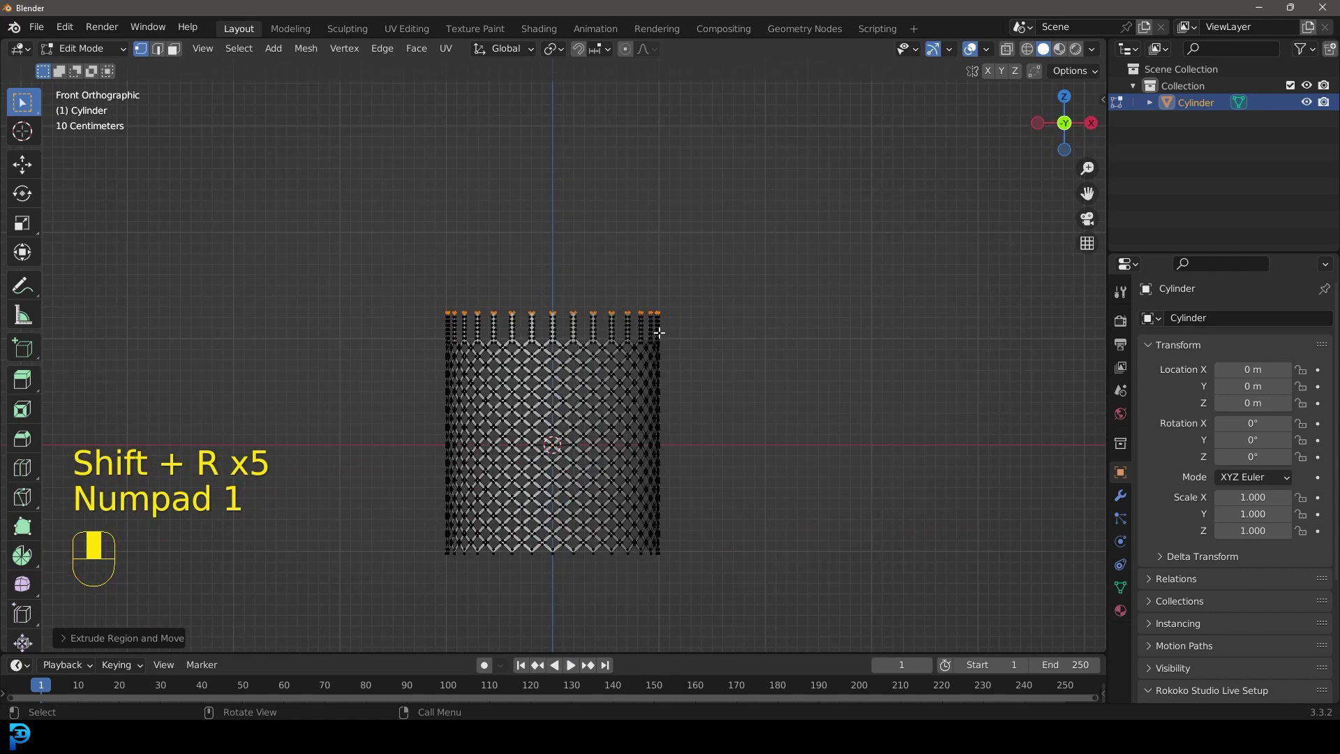
scroll(659, 333, "up", 3)
key("z")
mouse_move(331, 252)
left_mouse_down()
mouse_move(668, 296)
mouse_move(809, 293)
left_mouse_up()
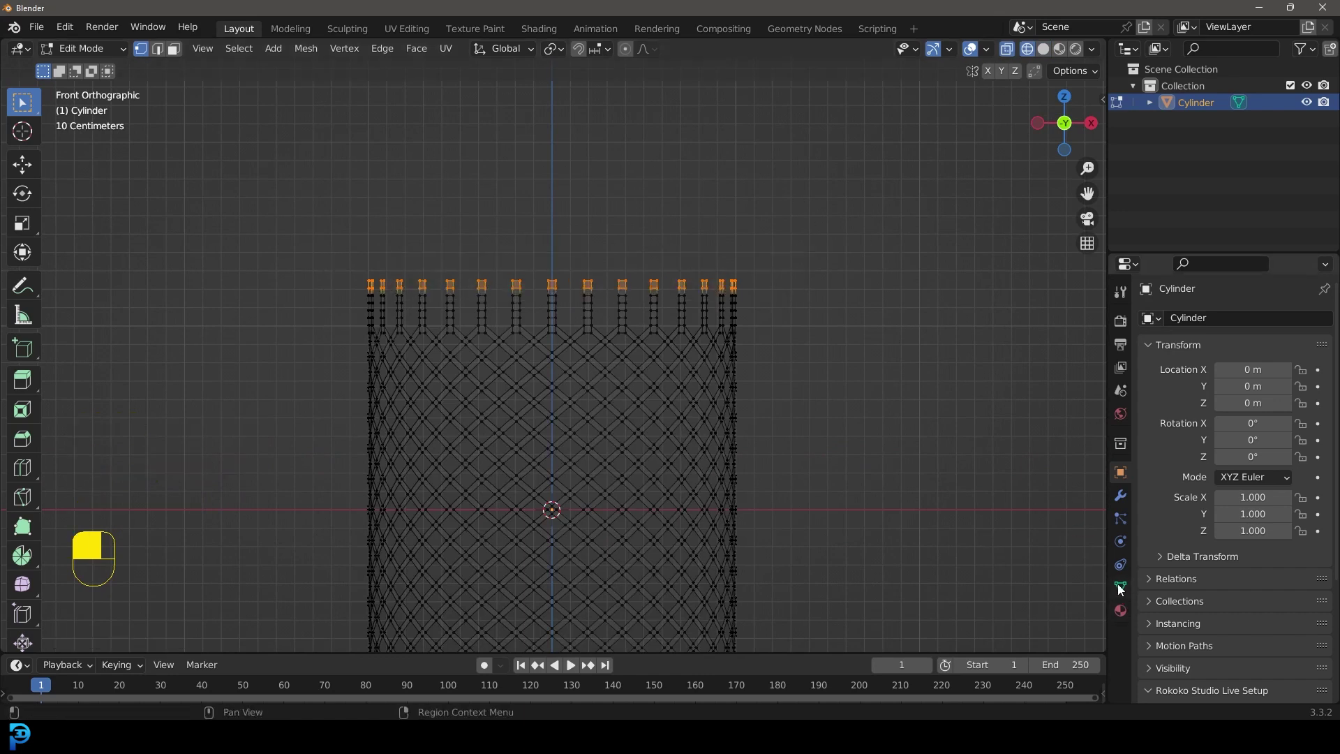
left_click(1119, 585)
left_click(1318, 370)
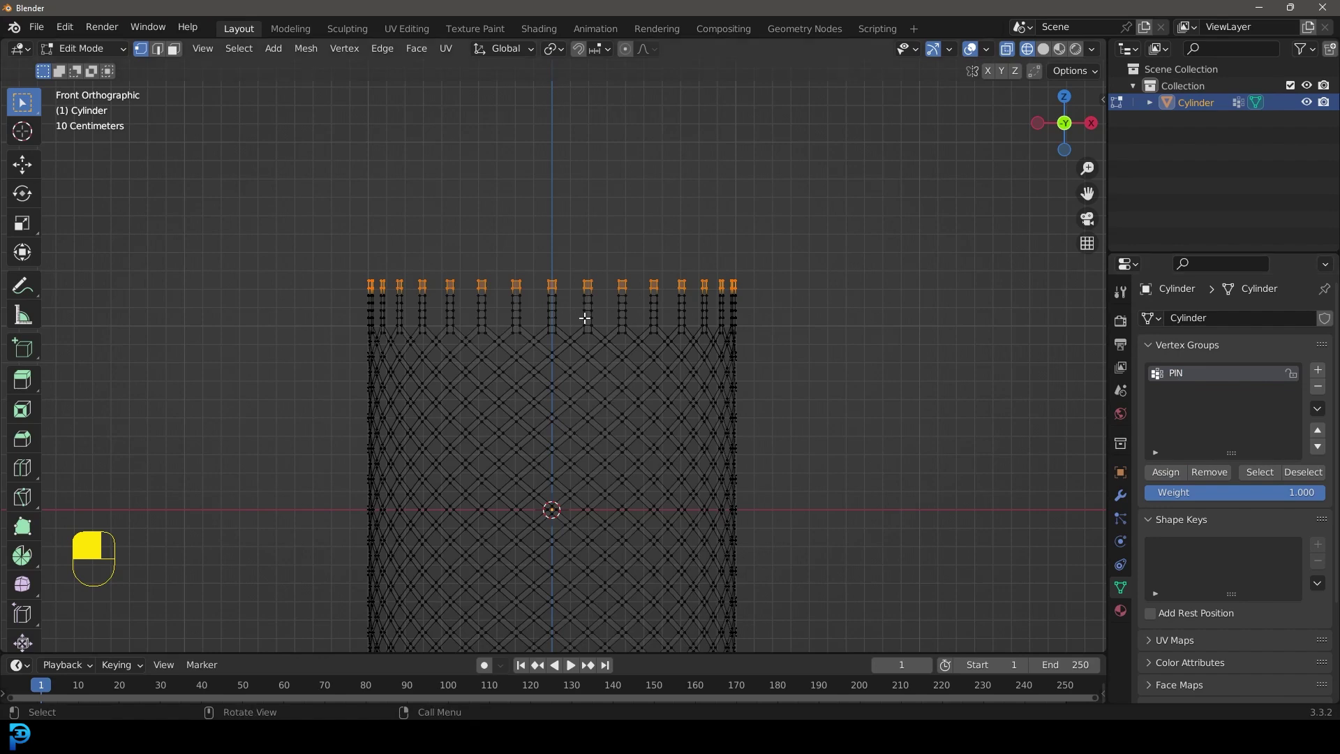
Select the net's bottom tip vertices and scale them to about 0.62 in X and Y with enlarged smooth proportional editing, tapering the net.
key("Tab")
scroll(579, 332, "down", 4)
middle_click_drag(579, 403, 586, 272, "shift")
scroll(586, 273, "up", 3)
key("Tab")
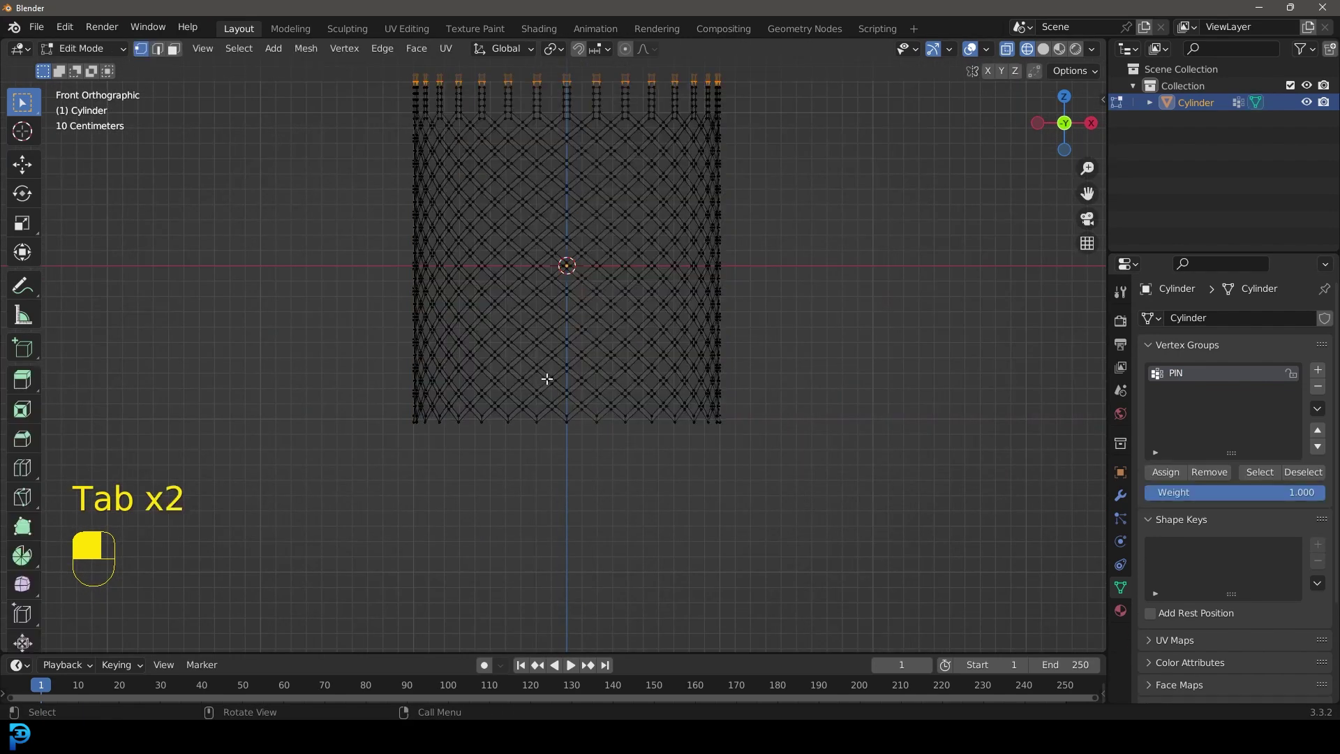
key("z")
left_click_drag(319, 500, 861, 406)
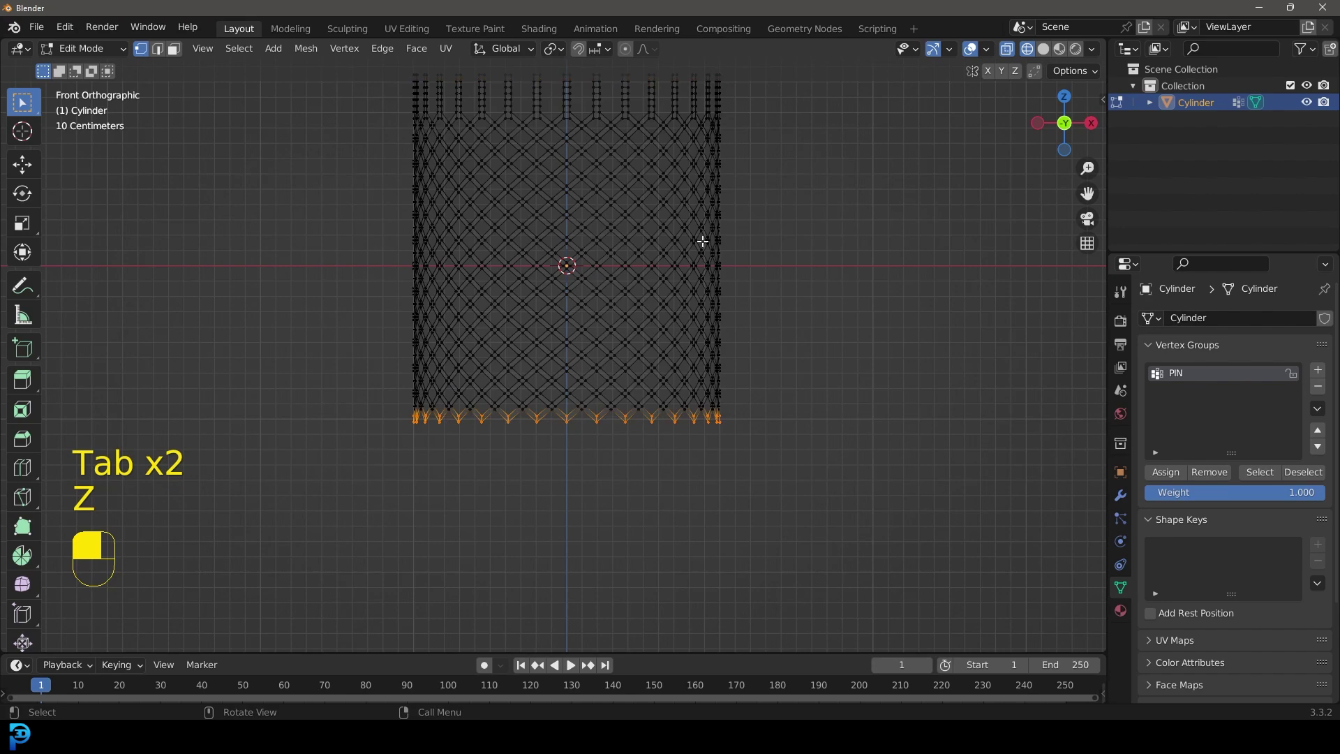
middle_click_drag(774, 366, 721, 413)
key("s")
key("shift+z")
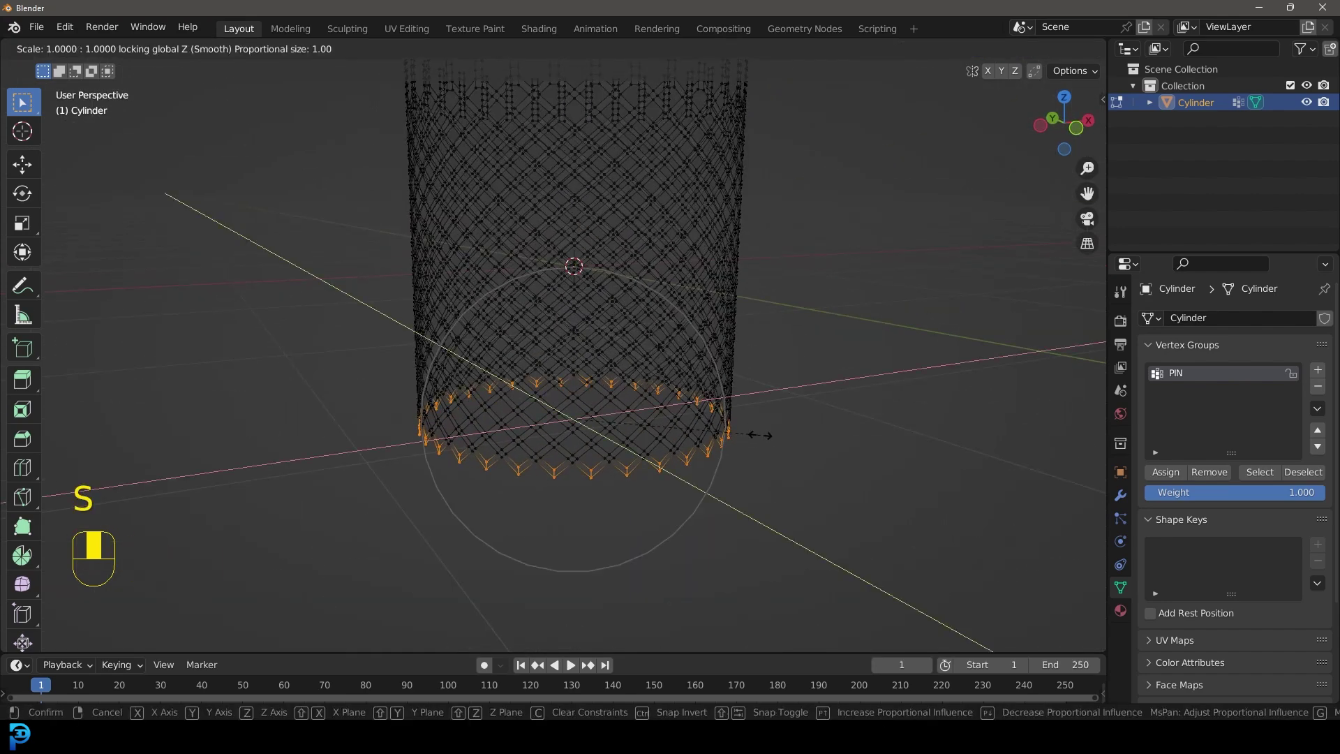
scroll(709, 406, "down", 6)
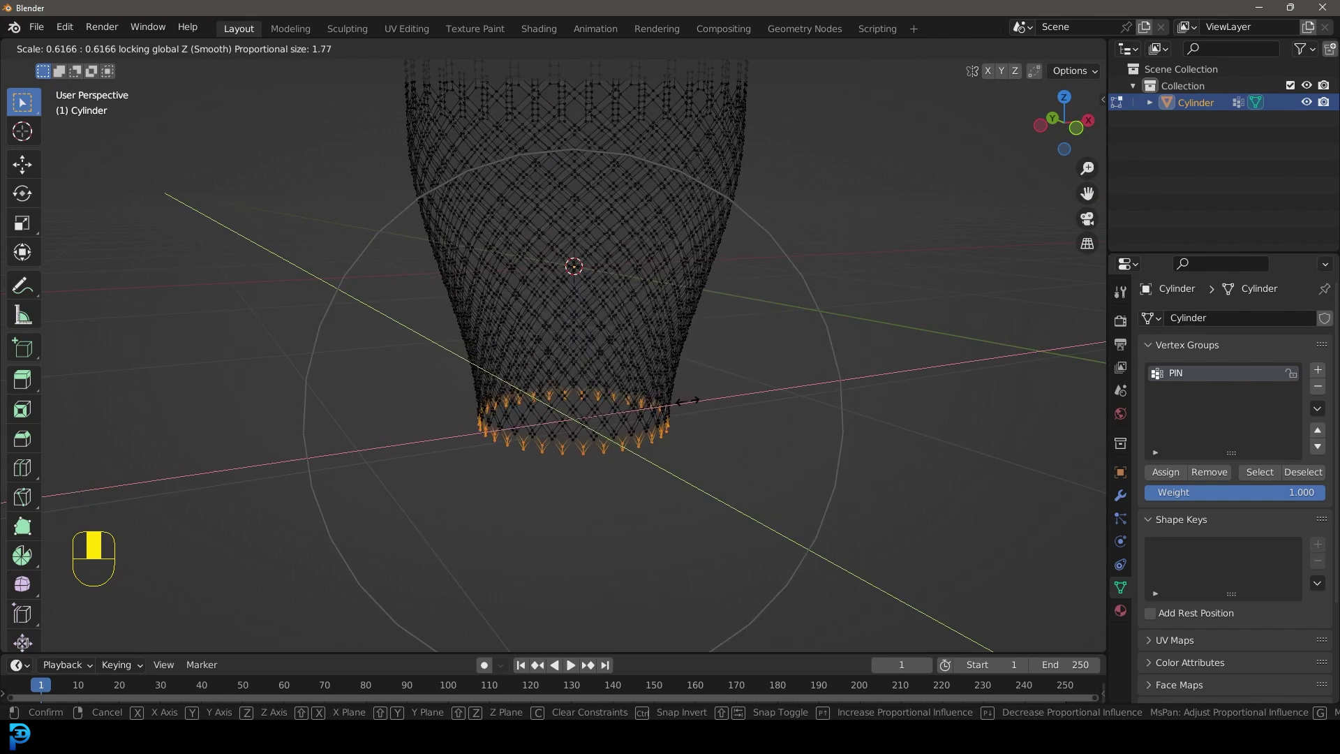
scroll(692, 405, "down", 1)
left_click(687, 399)
key("z")
left_click(708, 397)
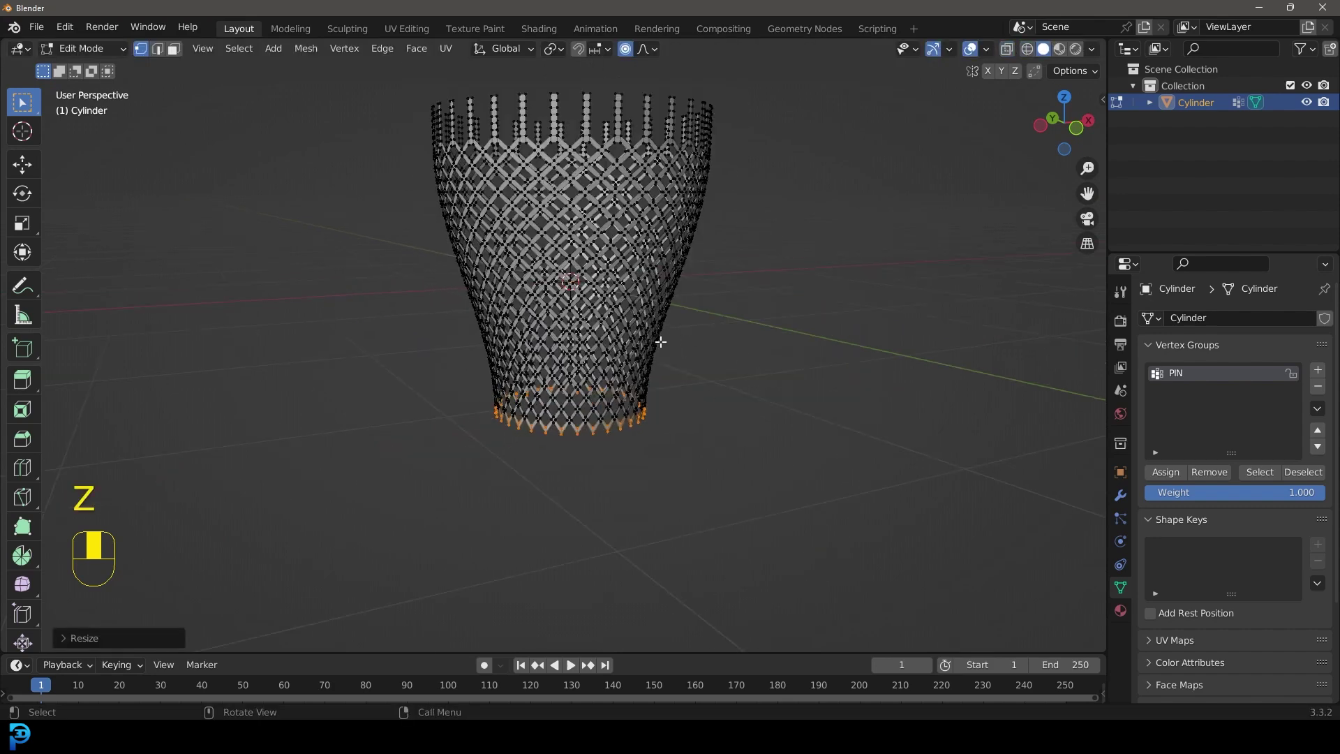
Leave Edit Mode and add Cloth physics to the tapered net.
scroll(669, 373, "down", 3)
scroll(669, 328, "up", 3)
key("Tab")
middle_click_drag(590, 285, 581, 324)
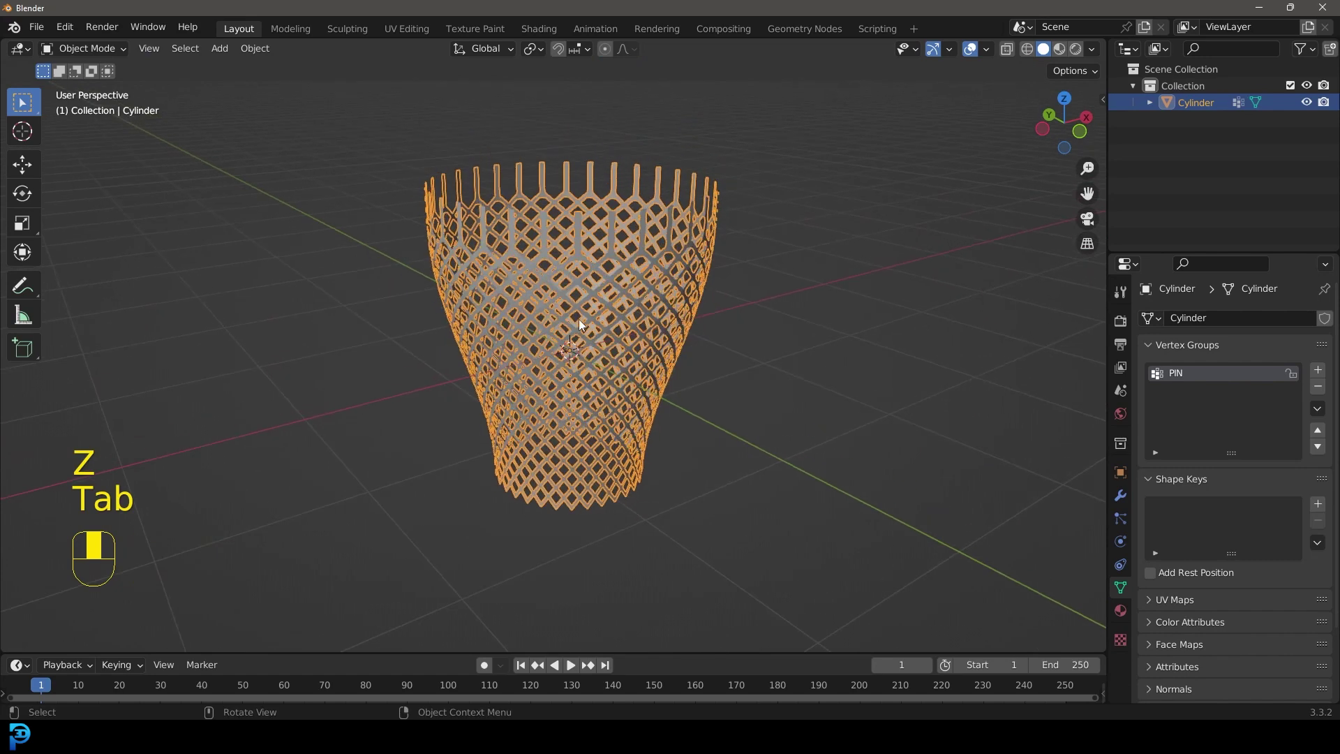
left_click(1122, 543)
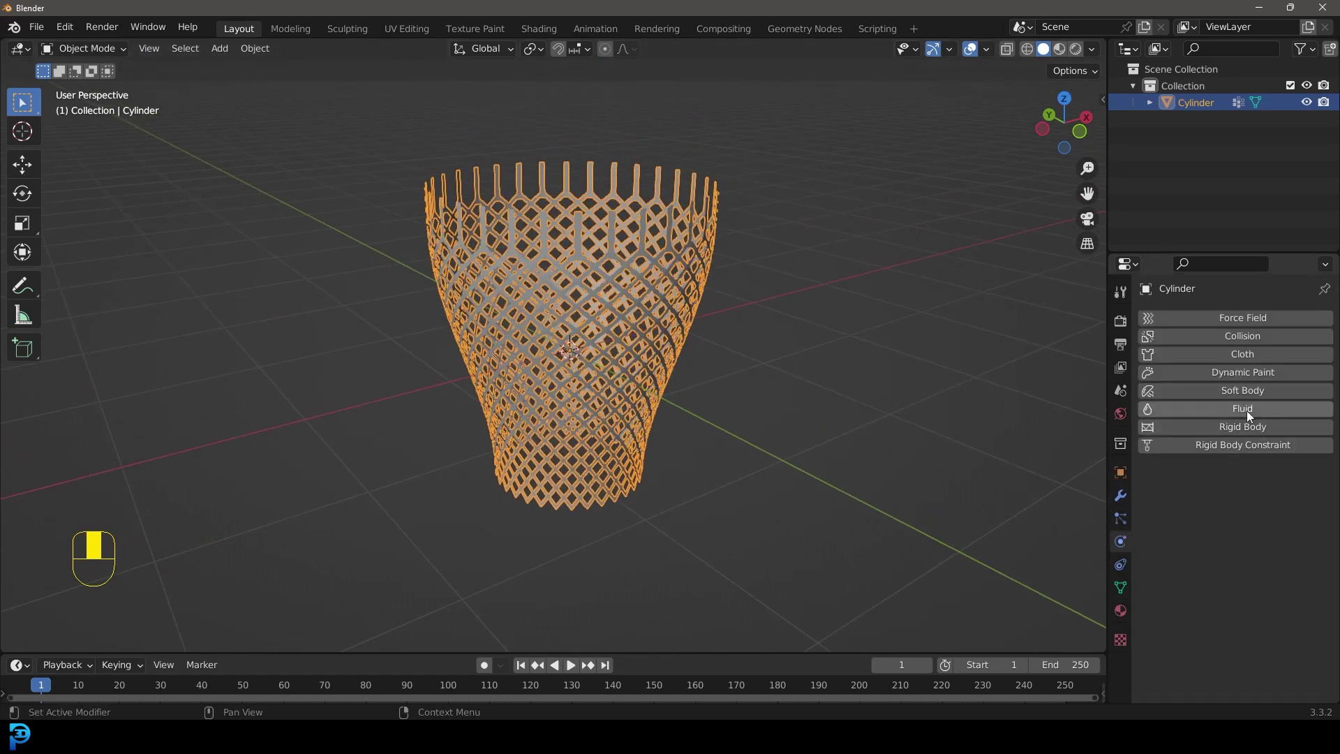
left_click(1247, 353)
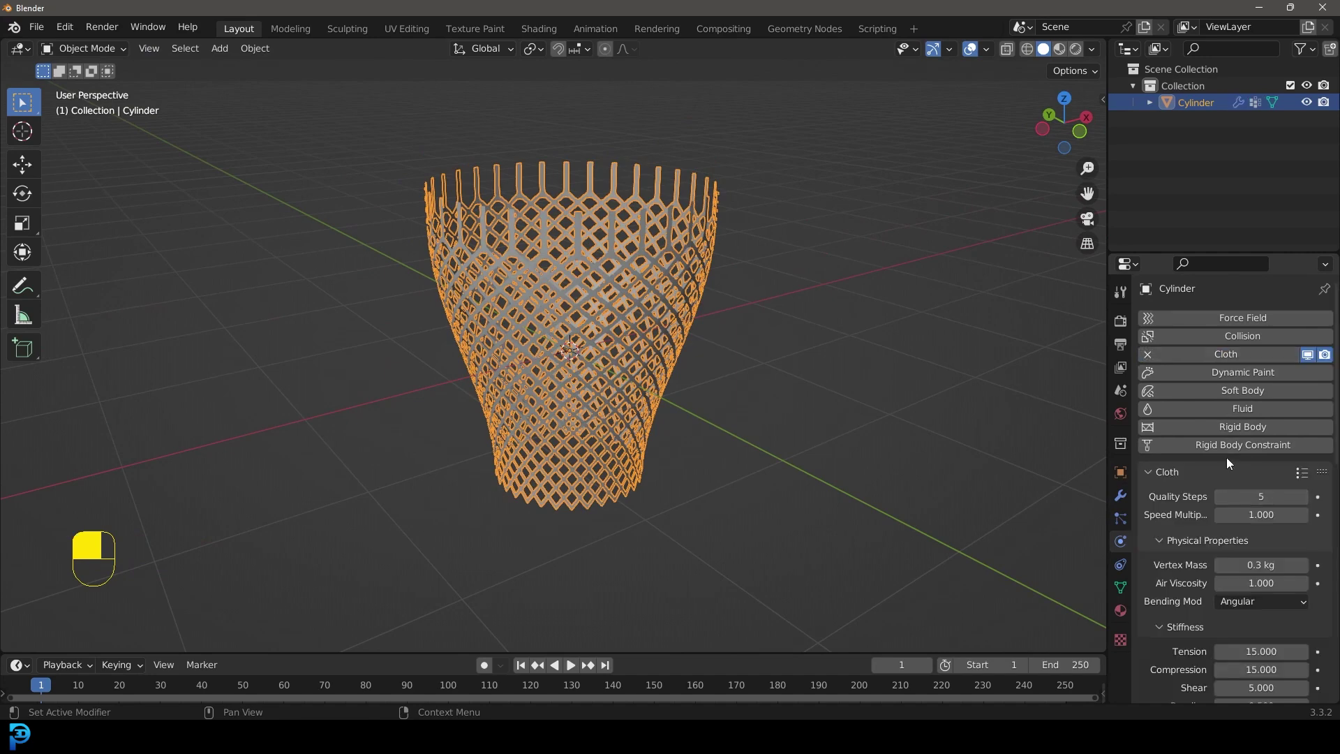
Set the PIN vertex group as the pin group in the net's cloth Shape settings.
scroll(1218, 471, "down", 18)
left_click(1179, 630)
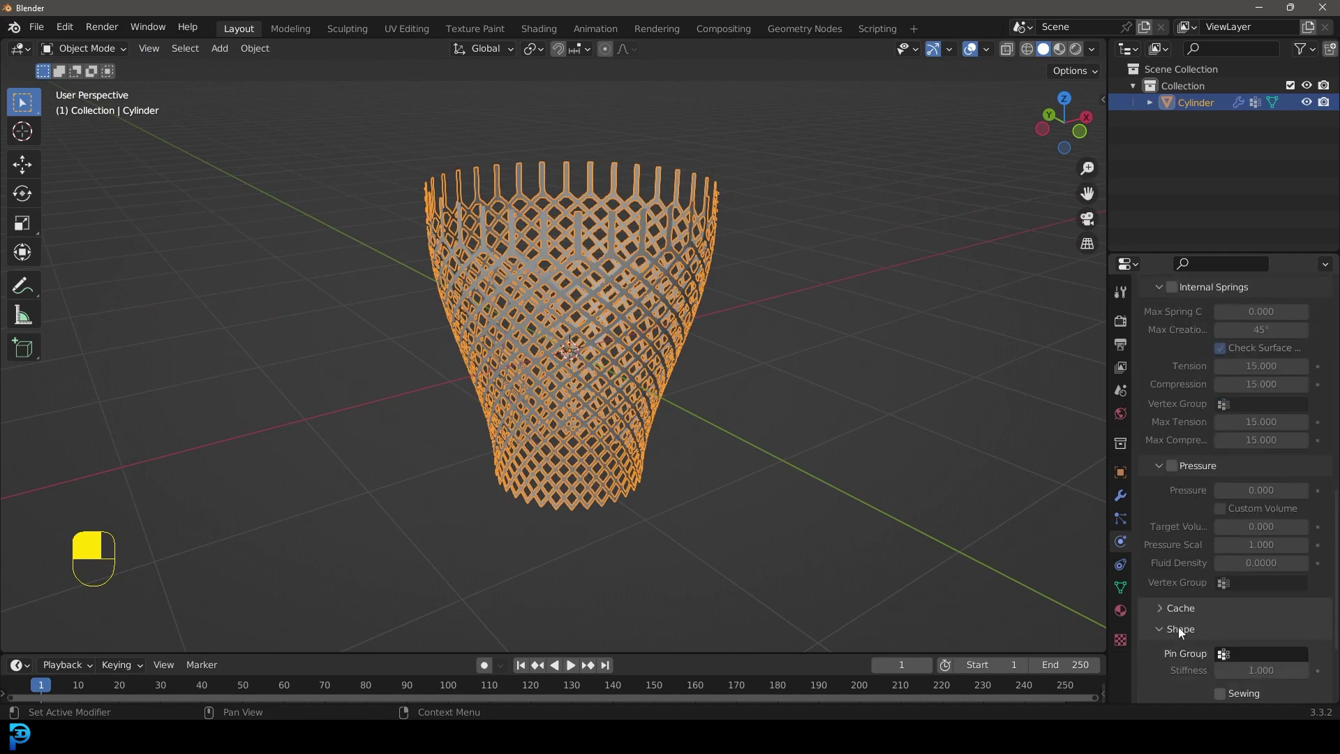
scroll(1226, 658, "down", 1)
left_click(1248, 623)
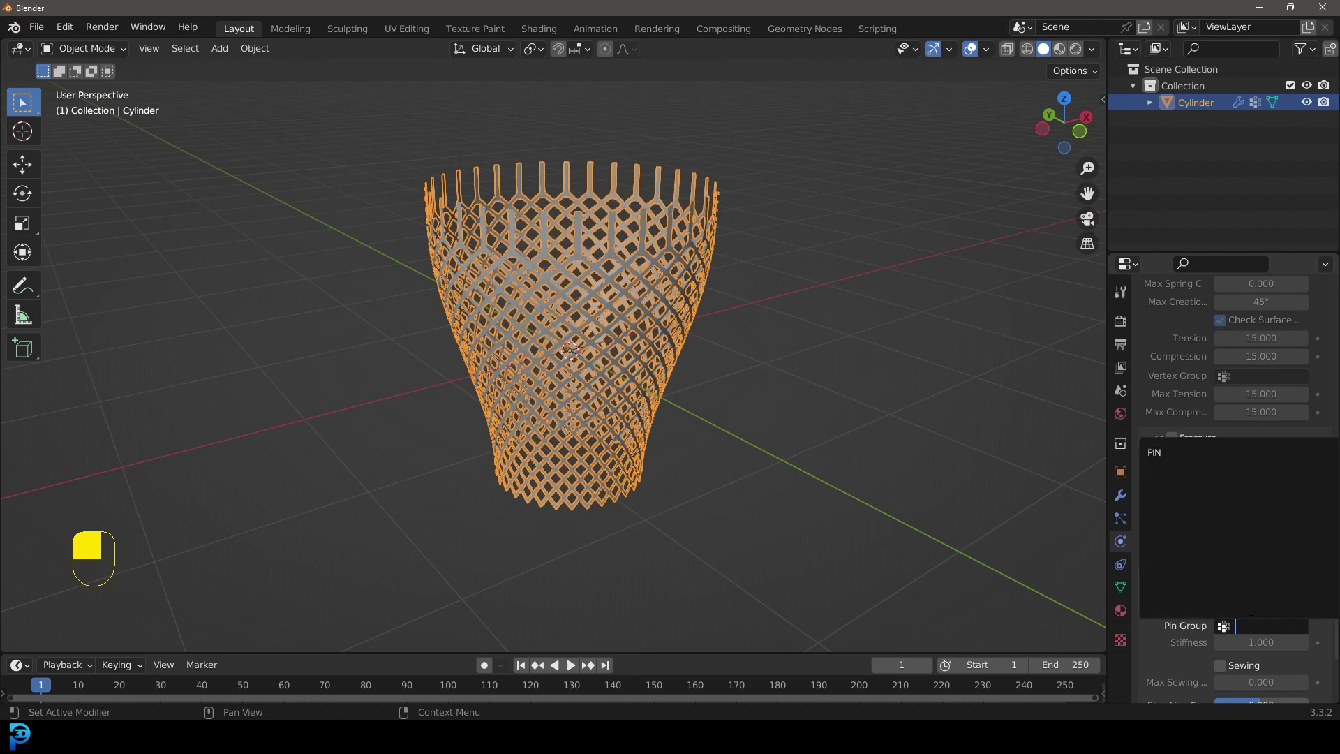
left_click(1201, 452)
Play the pinned cloth simulation in front view to check how the net hangs, and return to the first frame.
scroll(777, 298, "down", 2)
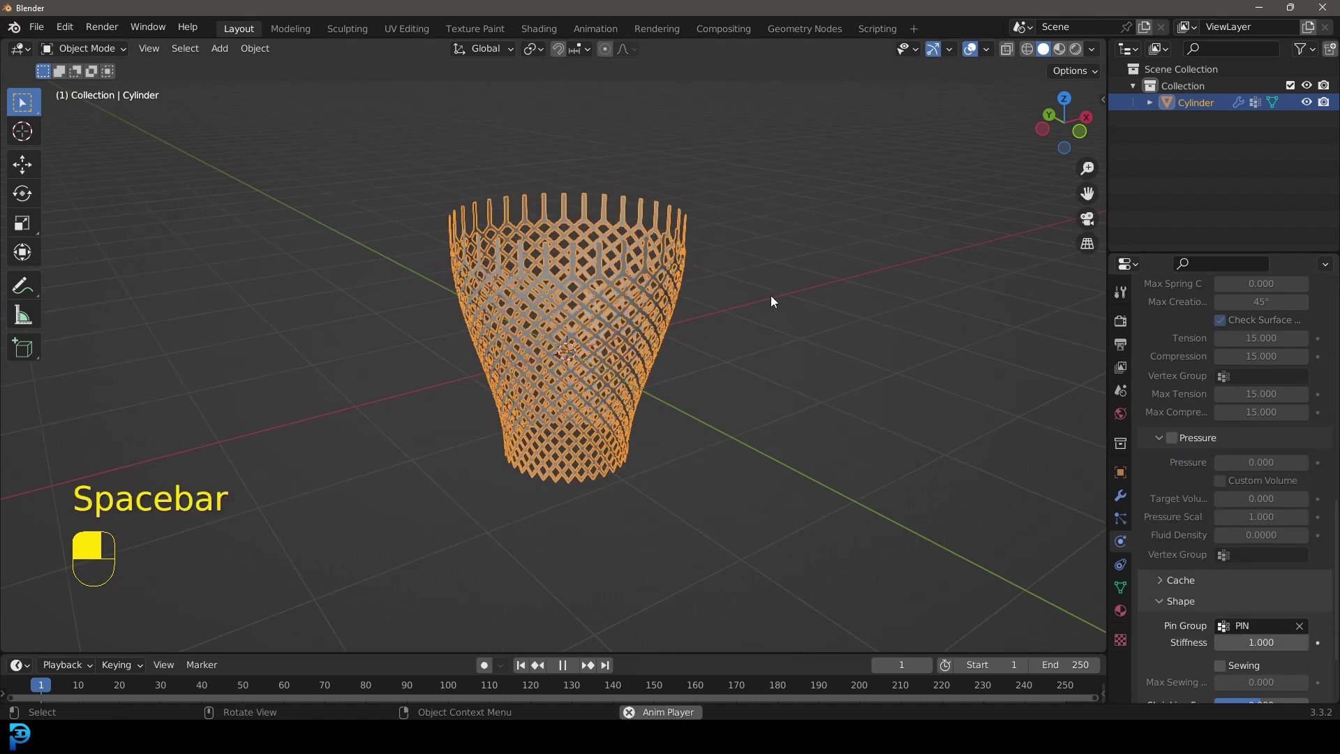
key("KP_1")
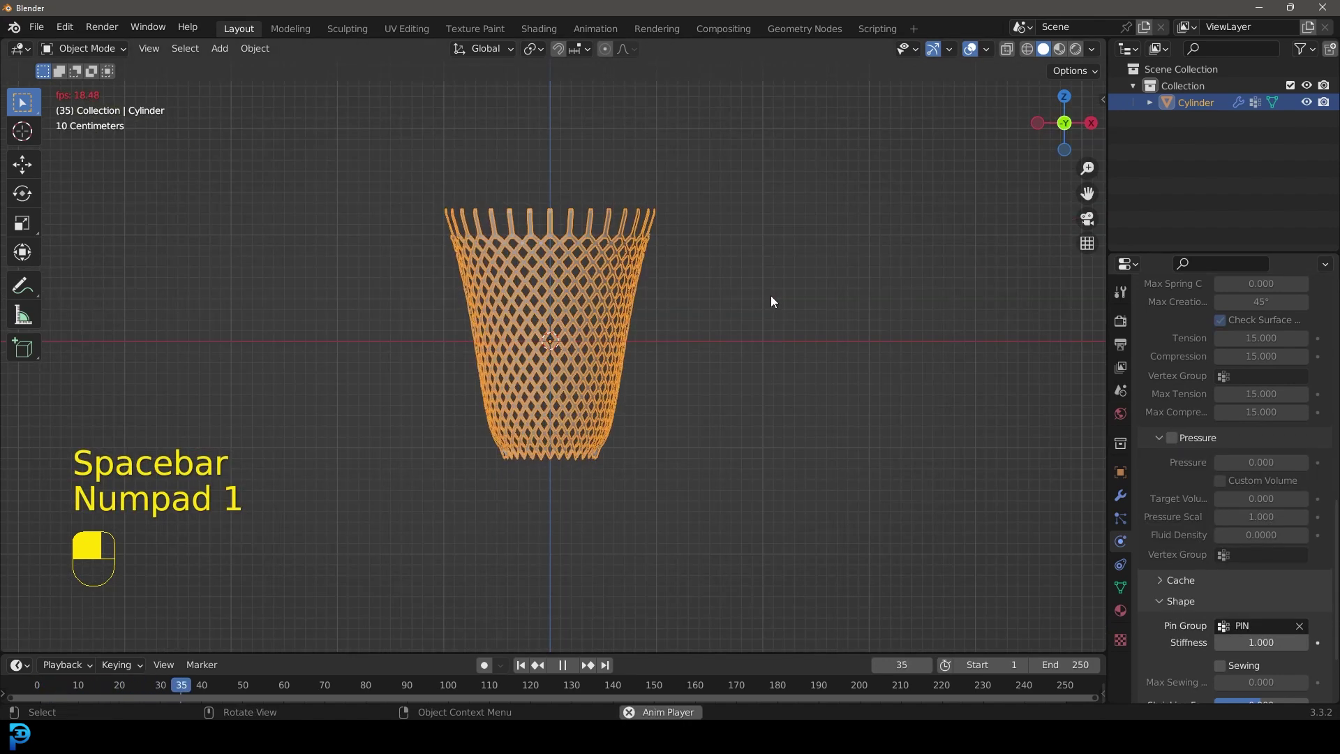
key("space")
scroll(637, 251, "up", 2)
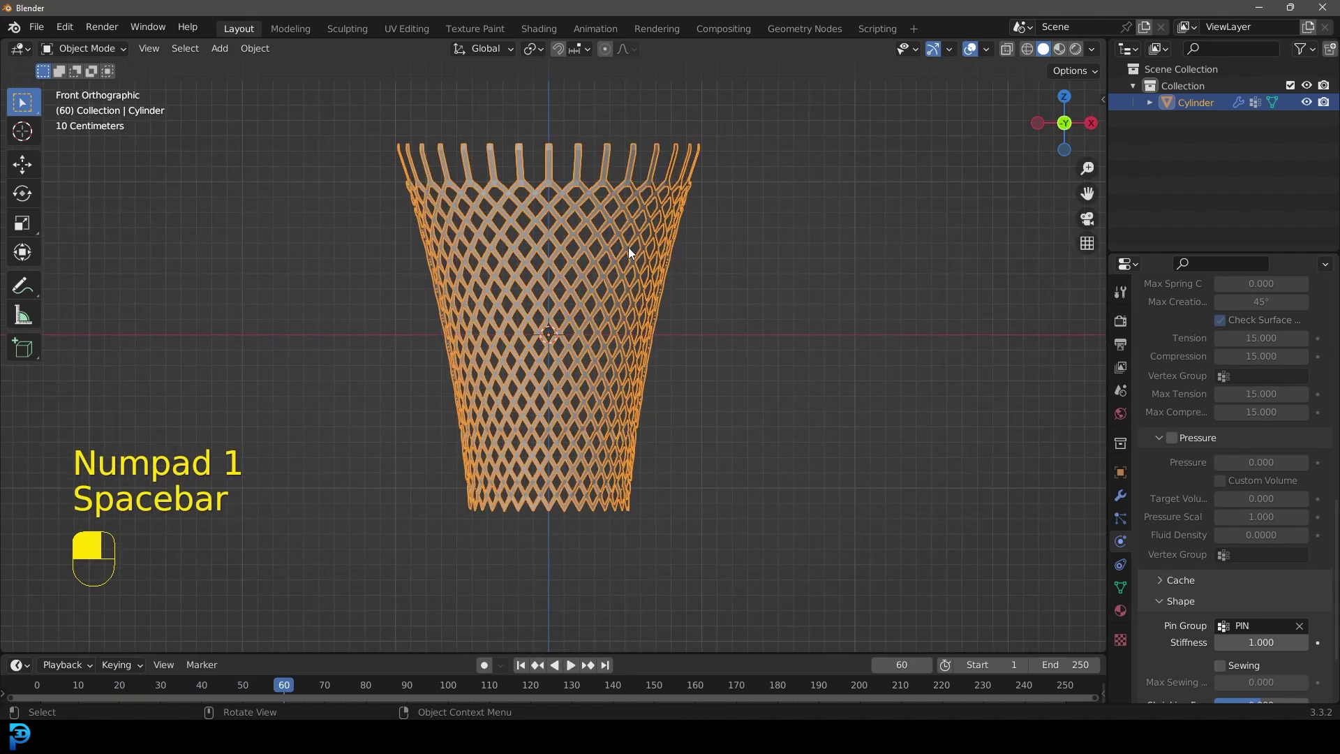
key("shift+Left")
Lower the net along Z until its top tabs sit at the world origin, and add a torus there.
key("g")
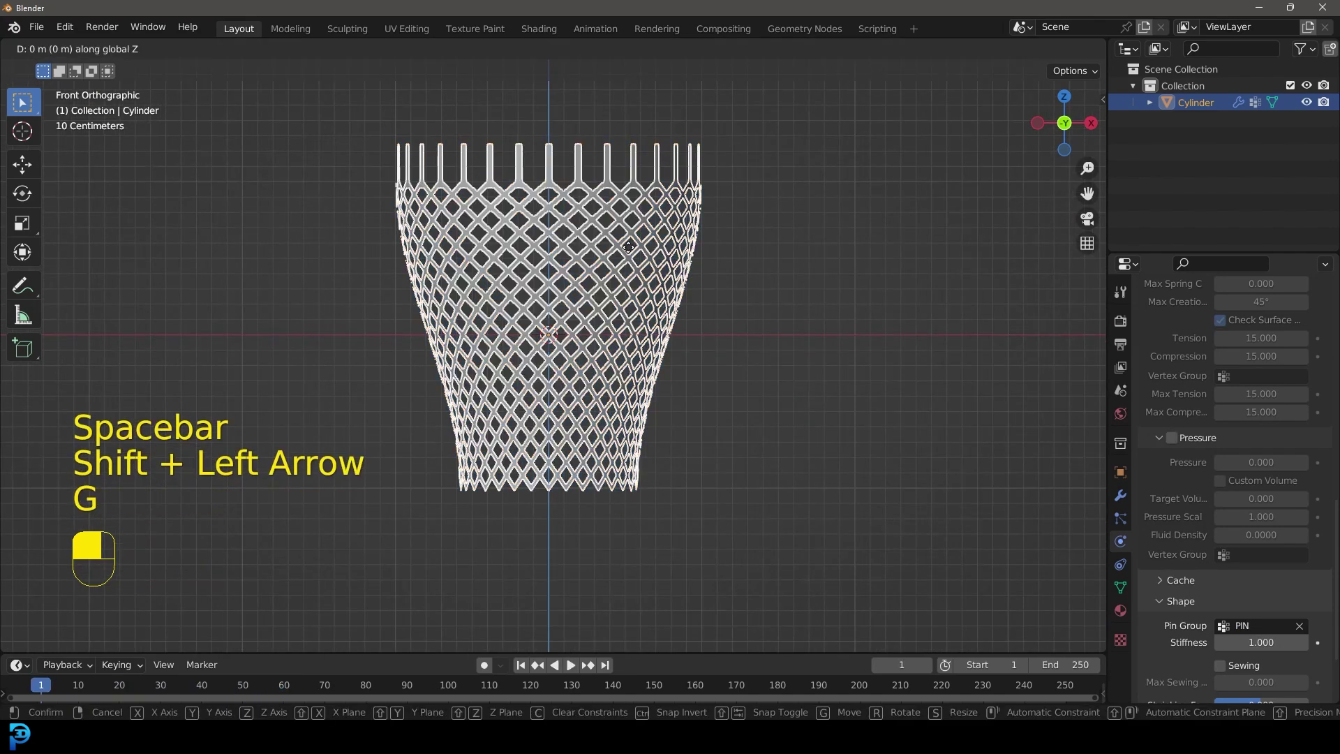
left_click(665, 433)
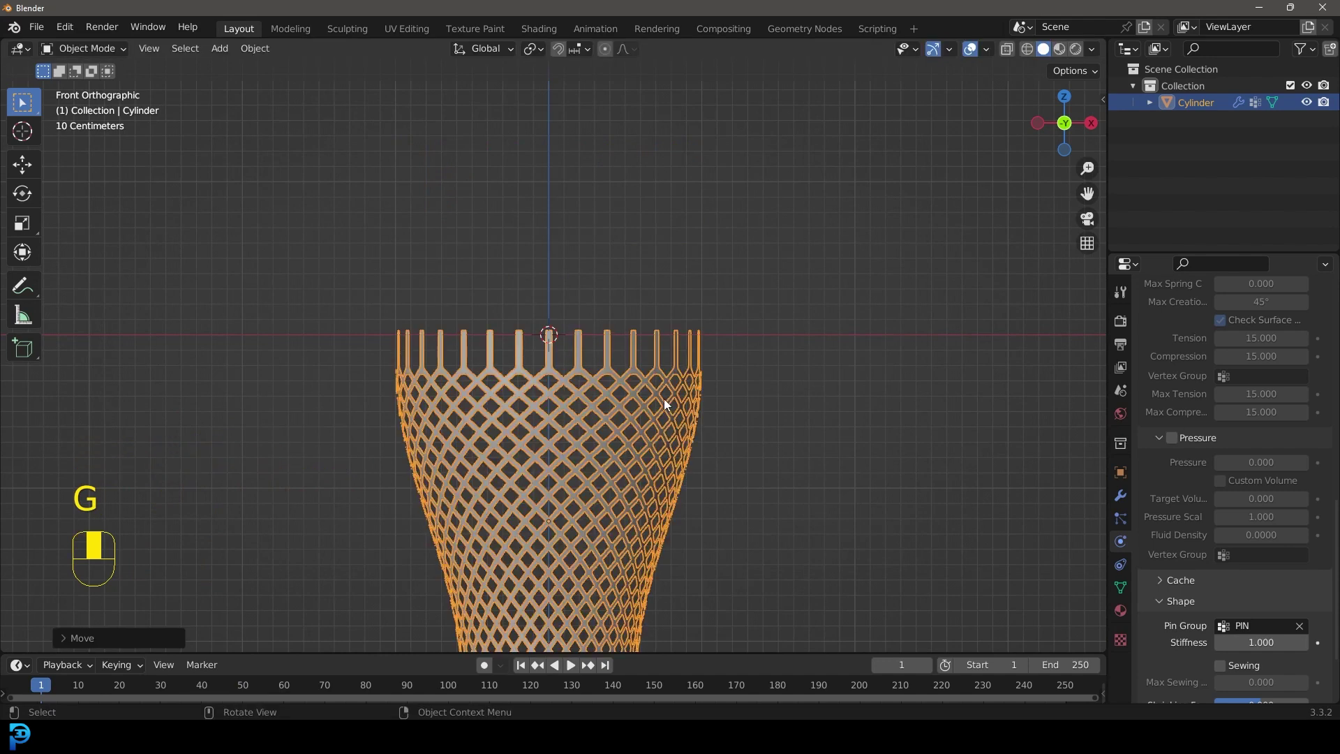
key("shift+a")
mouse_move(611, 338)
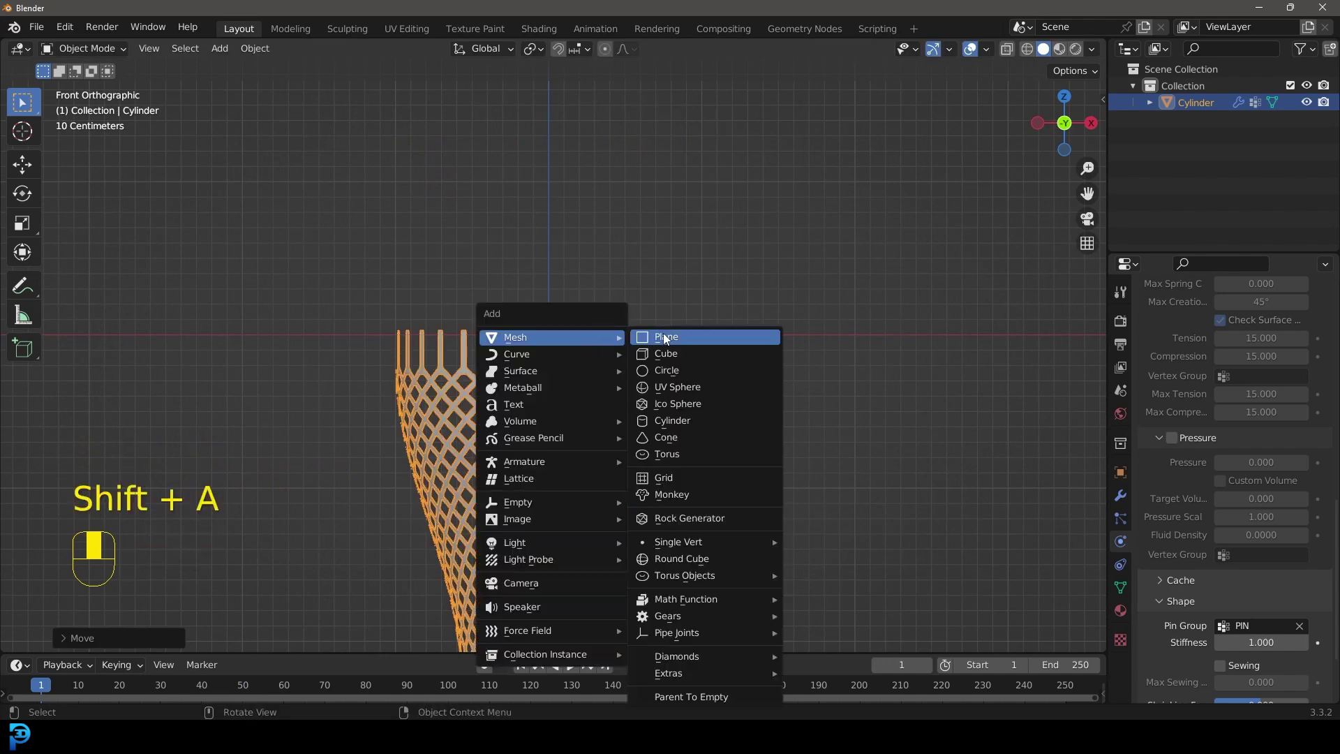
left_click(689, 455)
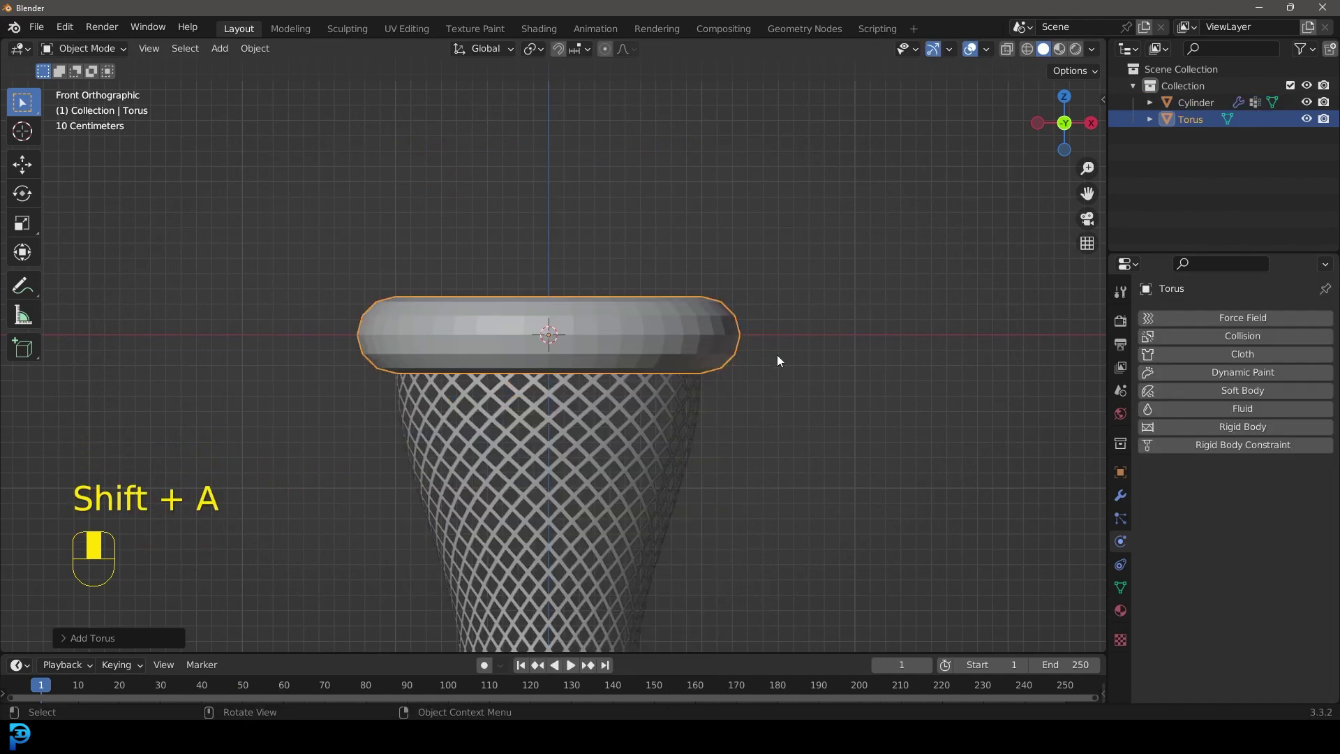
Thin the whole torus mesh into a narrow rim using Shrink/Fatten in wireframe Edit Mode.
key("Tab")
key("z")
left_click(656, 354)
mouse_move(632, 321)
middle_mouse_down()
mouse_move(650, 329)
mouse_move(656, 370)
middle_mouse_up()
scroll(656, 349, "up", 2)
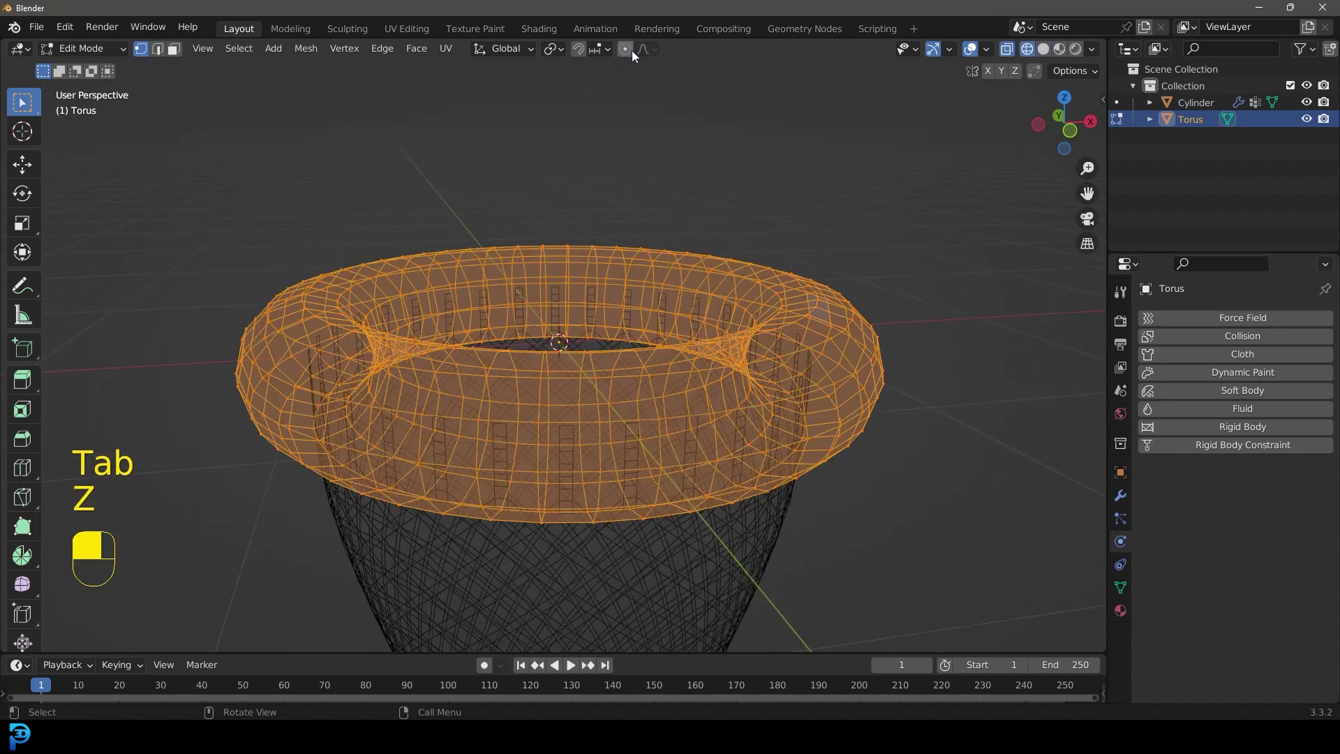
key("alt+s")
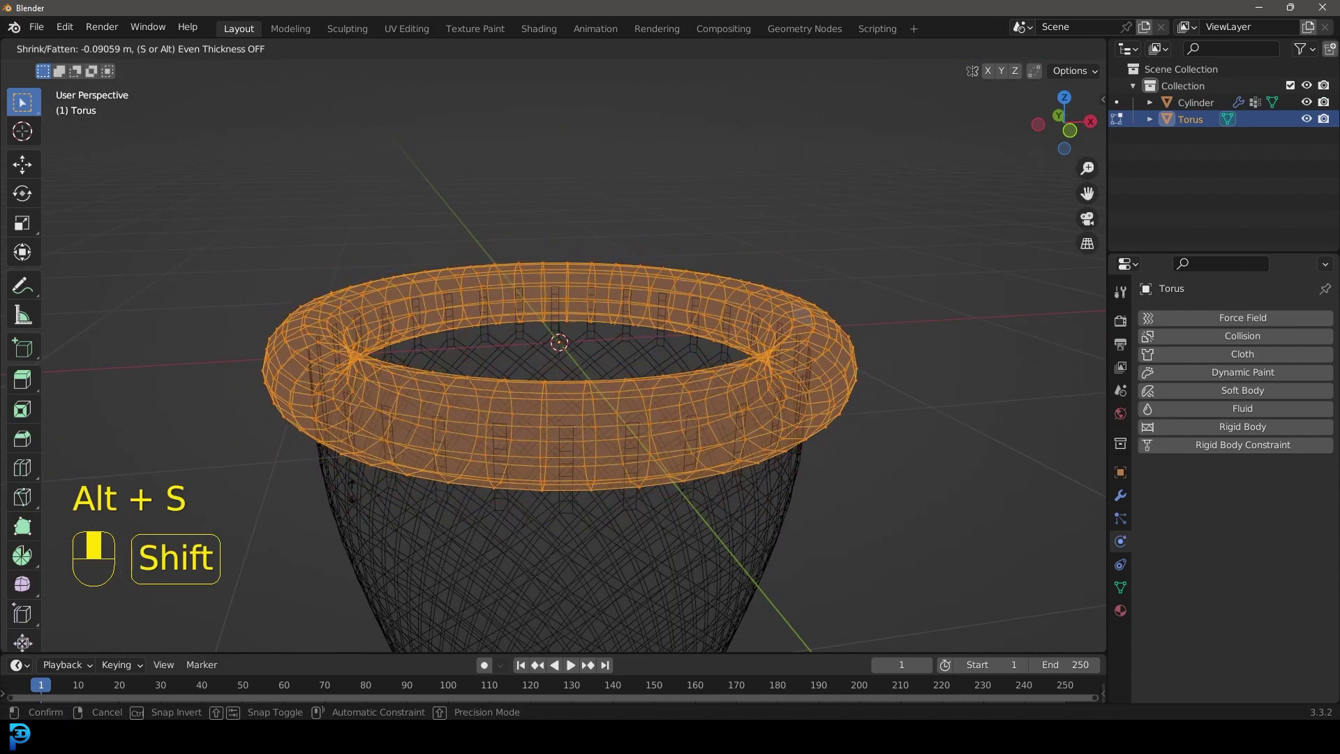
left_click(433, 494, "shift")
key("alt+s")
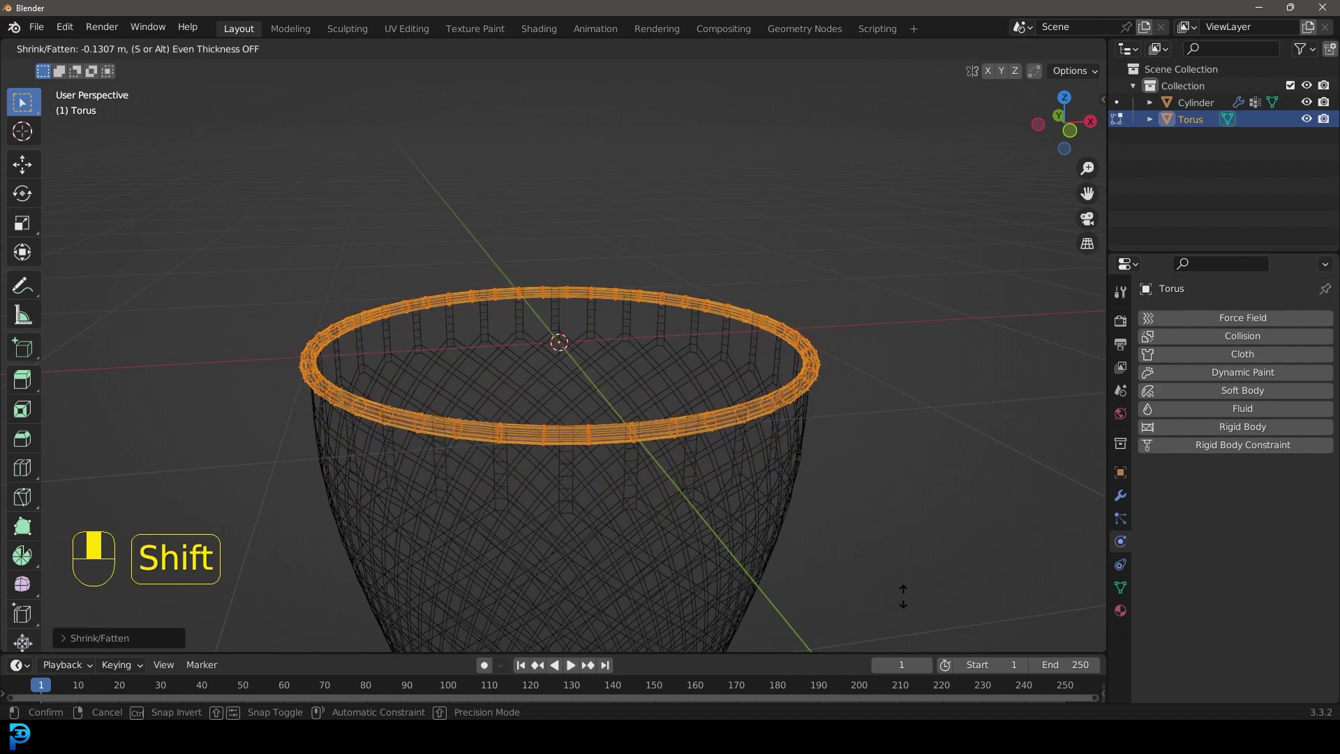
left_click(906, 601, "shift")
Scale the rim slightly and move it so it fits around the upper ends of the net's tabs, checking in solid shading.
key("s")
left_click(912, 596)
key("z")
left_click(966, 583)
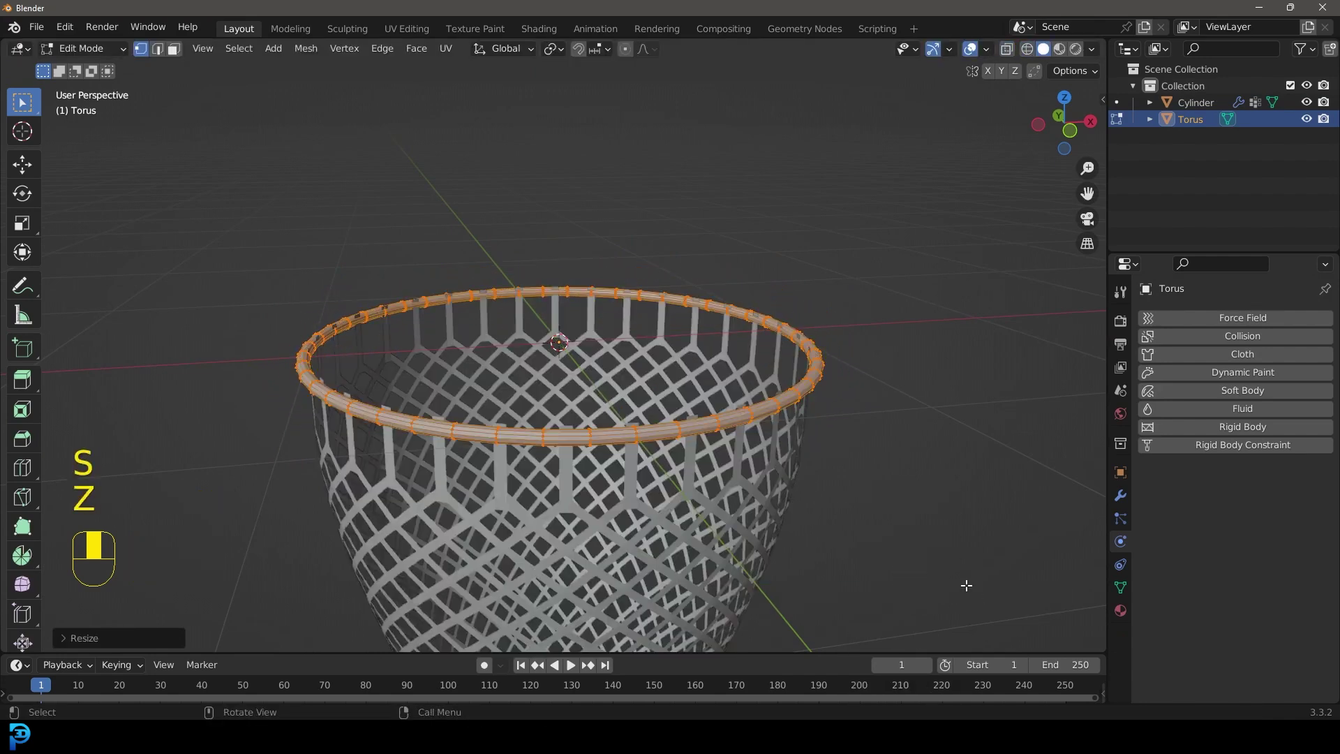
middle_click_drag(660, 492, 614, 524)
key("s")
left_click(798, 539)
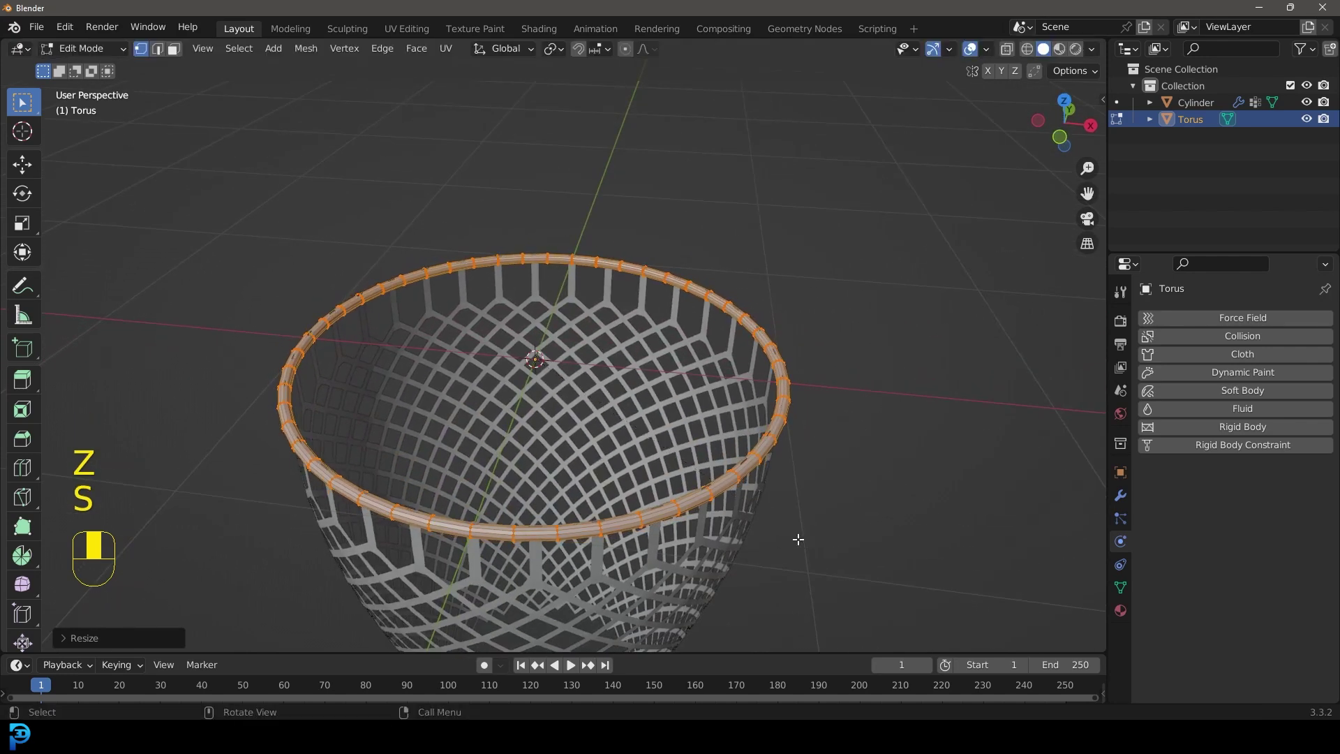
key("g")
middle_click_drag(797, 539, 796, 526)
left_click(792, 514, "shift")
scroll(543, 360, "down", 3)
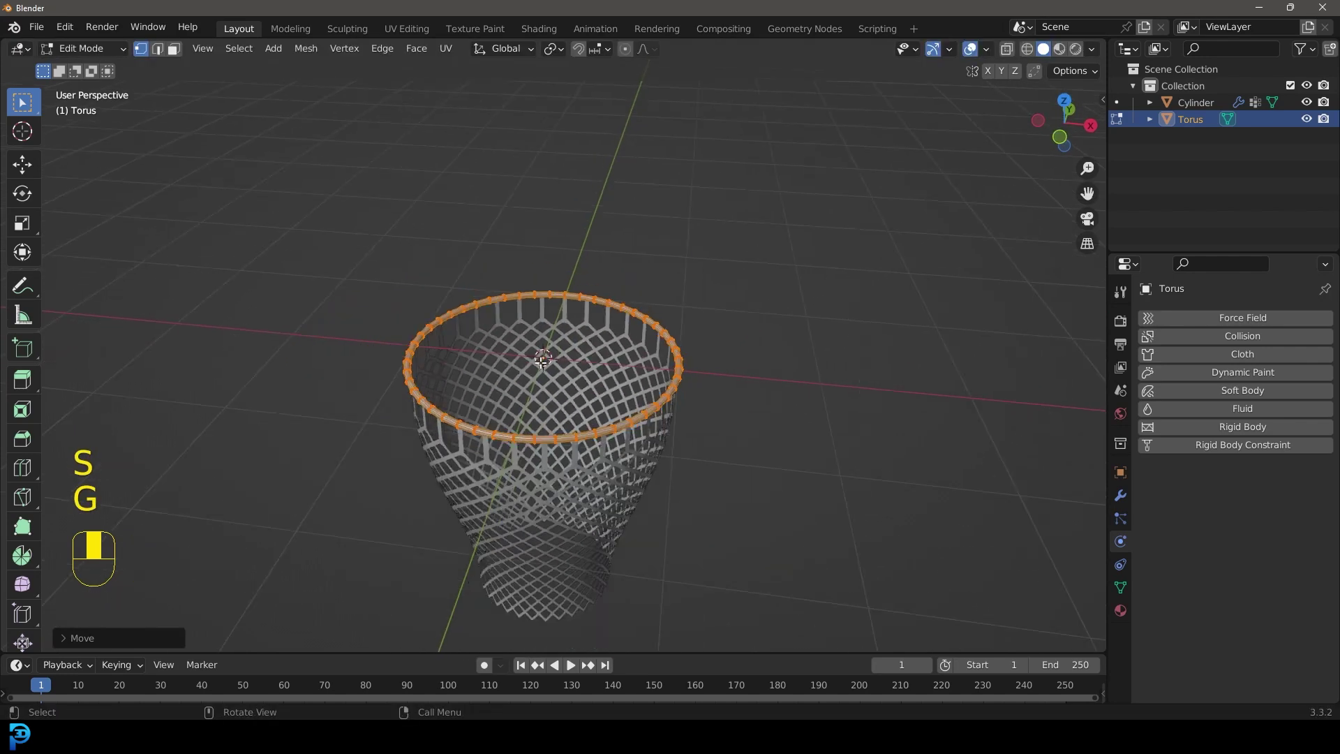
Leave Edit Mode and shade the rim smooth.
middle_click_drag(542, 361, 570, 332)
scroll(570, 333, "up", 1)
key("Tab")
scroll(510, 306, "up", 2)
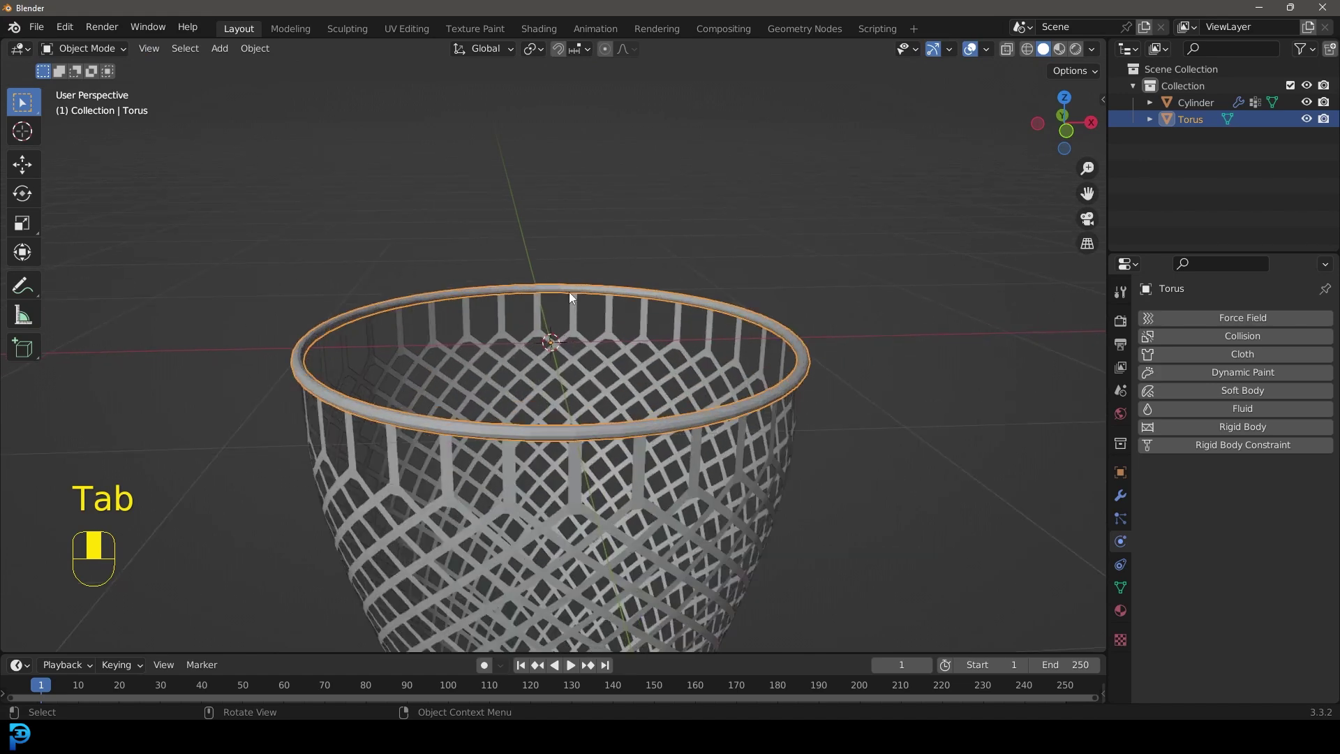
right_click(565, 280)
left_click(479, 275)
scroll(574, 404, "down", 3)
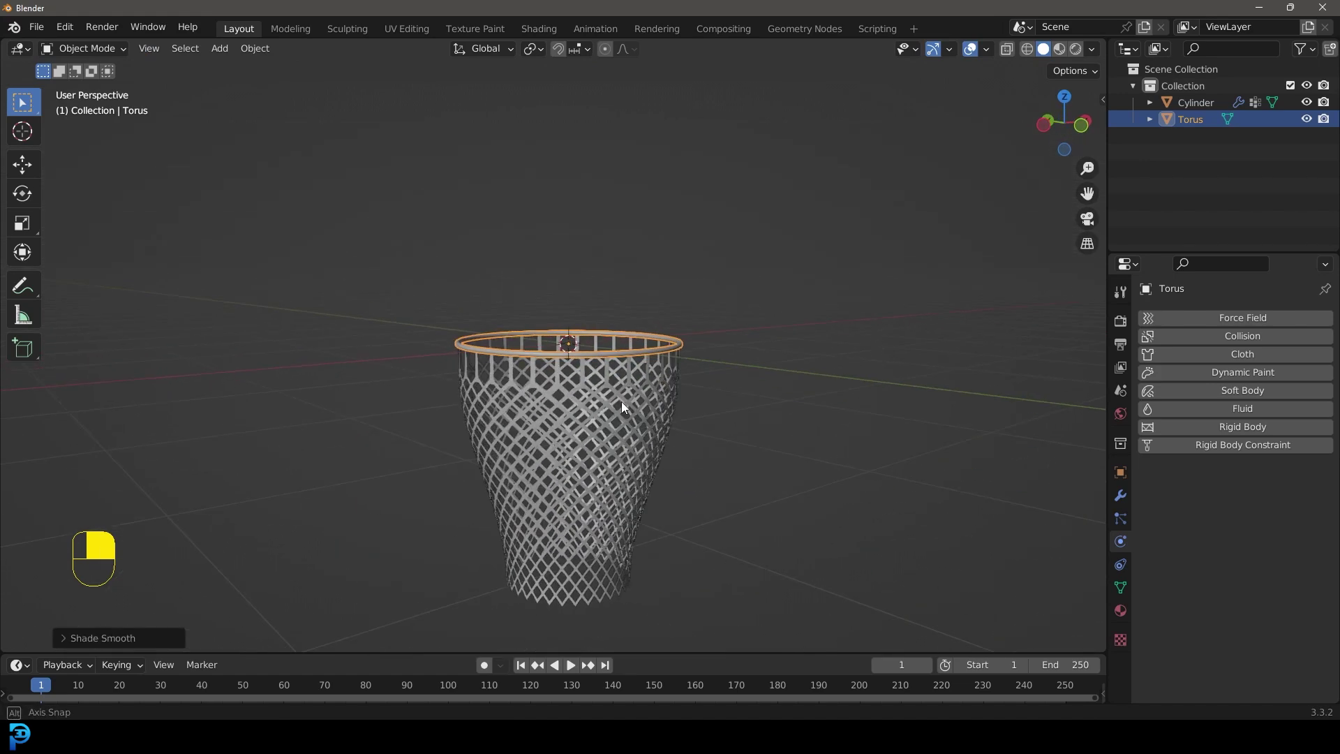
Add a UV sphere at the hoop's center and scale it to about three quarters of its size so it fits inside the rim.
middle_click_drag(619, 398, 622, 401)
scroll(599, 422, "up", 3)
middle_click_drag(610, 450, 620, 383, "shift")
key("KP_1")
scroll(618, 415, "down", 4)
scroll(621, 388, "up", 1)
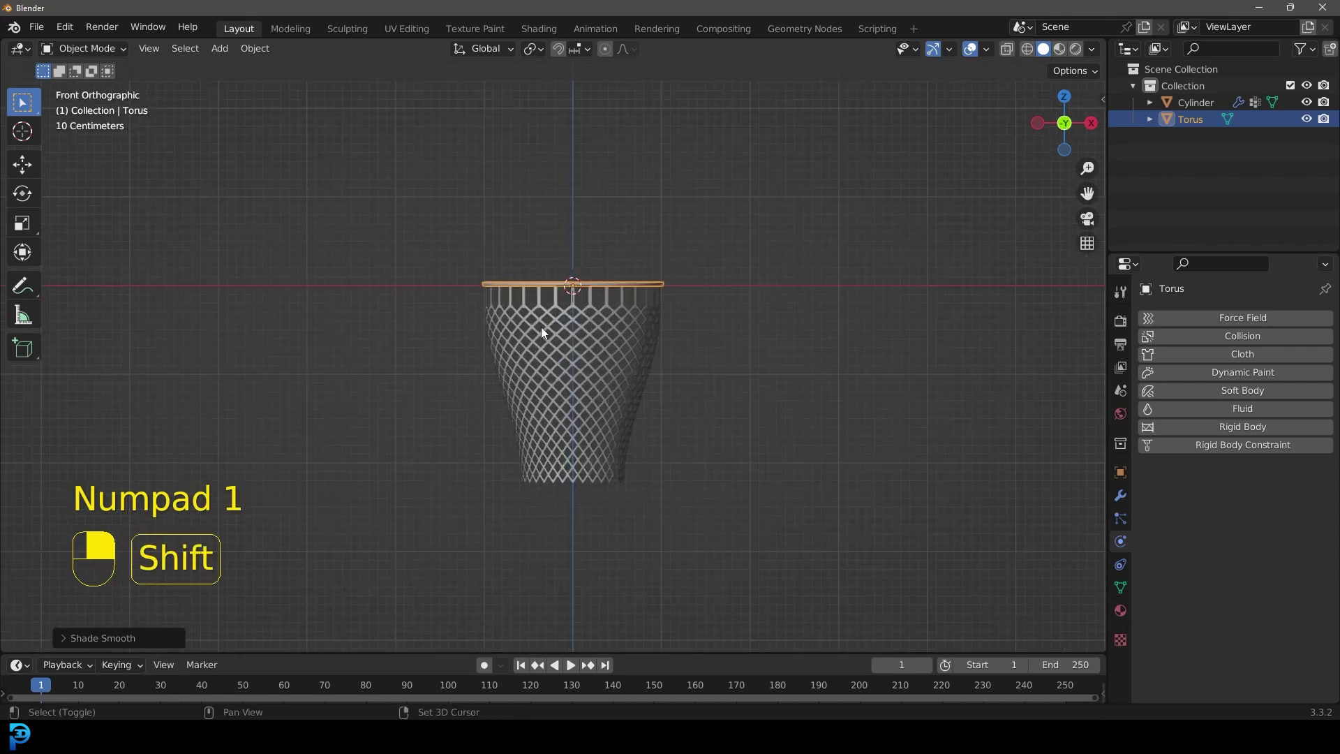
key("shift+a")
left_click(646, 379)
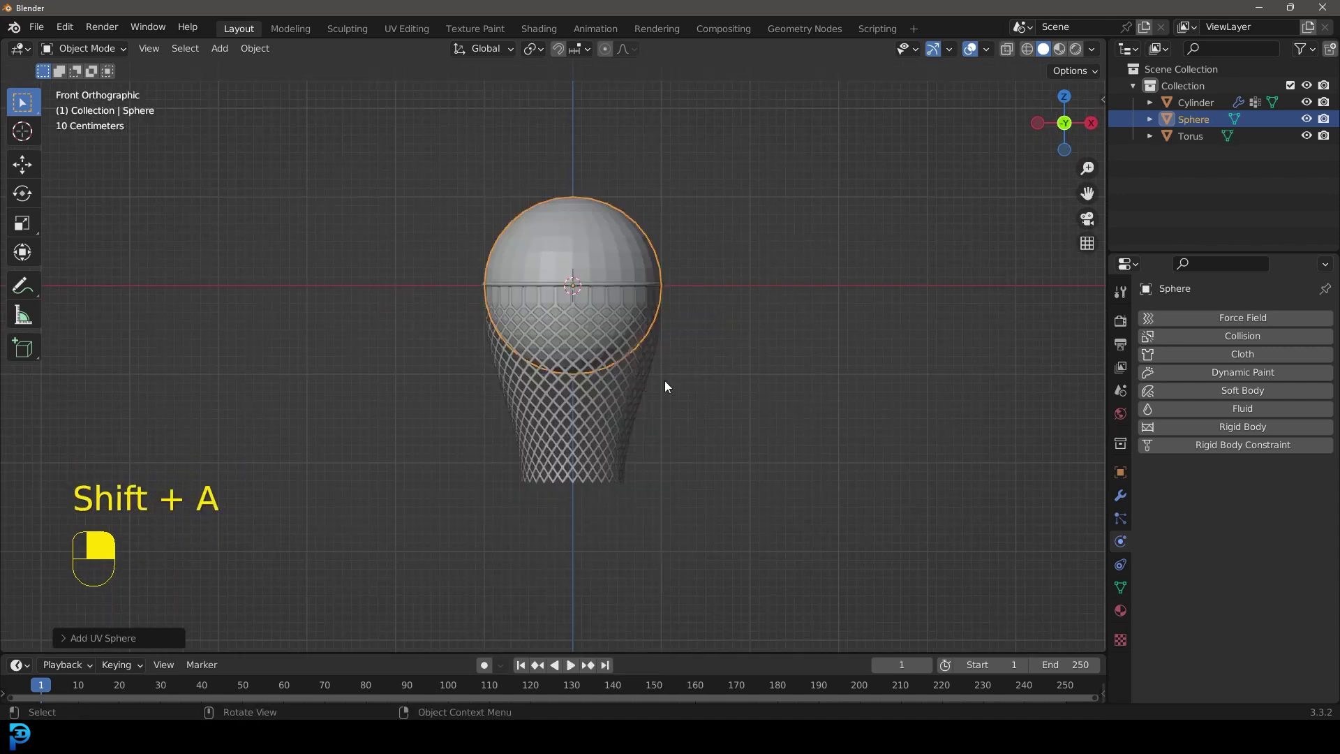
scroll(666, 386, "up", 3)
key("s")
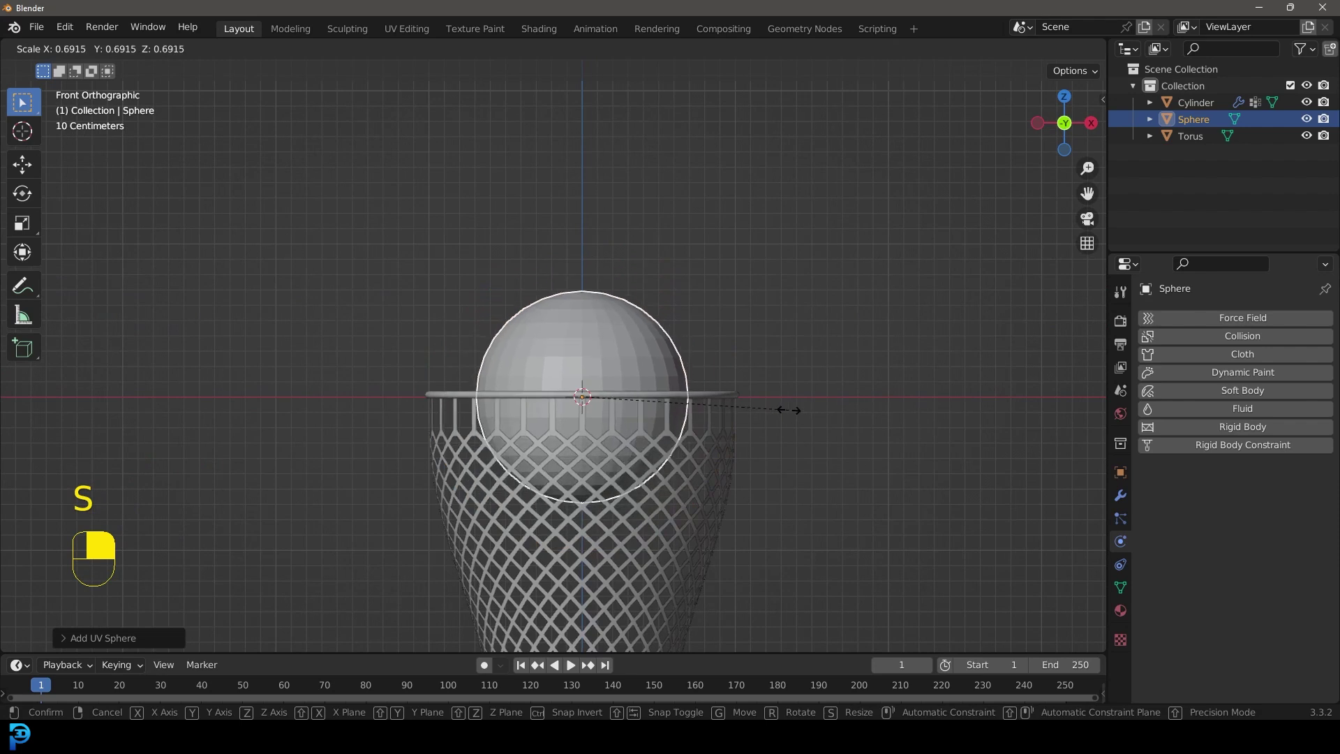
left_click(807, 424)
Shade the ball smooth and apply its scale.
middle_click_drag(663, 440, 673, 311, "shift")
right_click(615, 236)
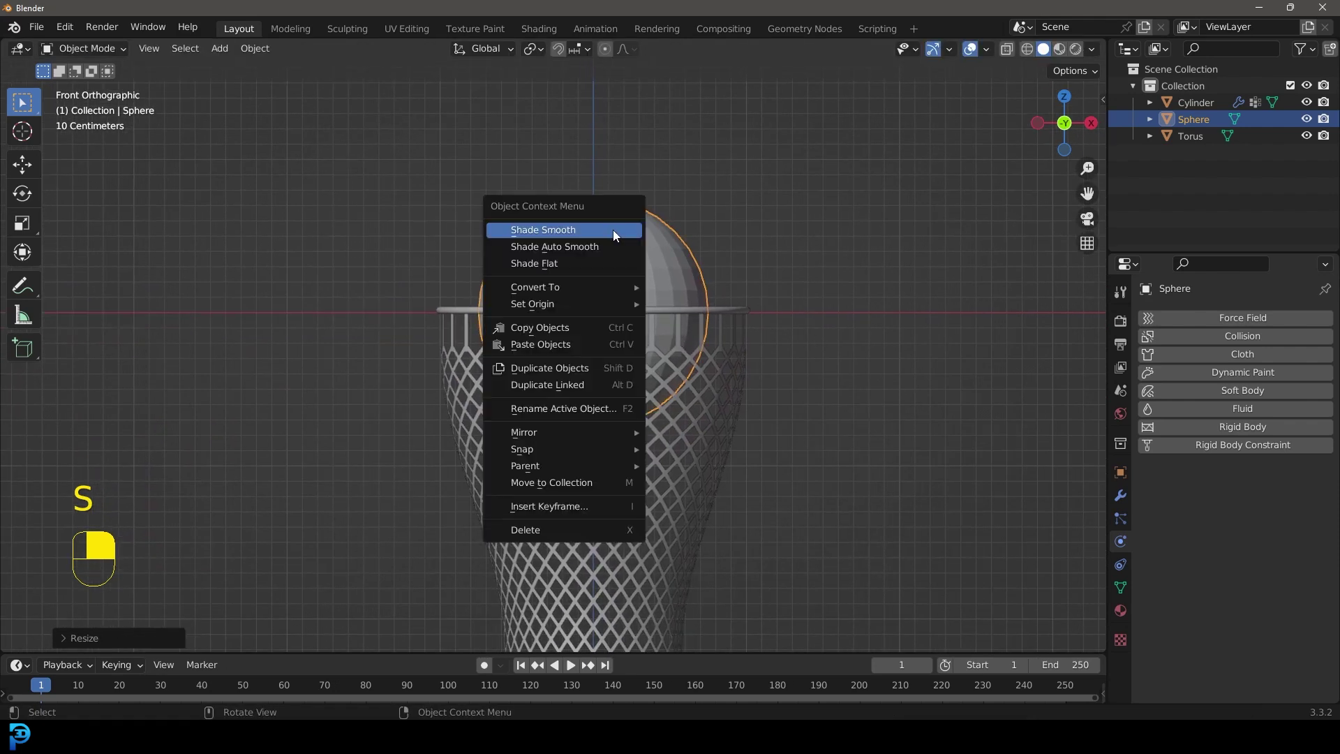
left_click(544, 231)
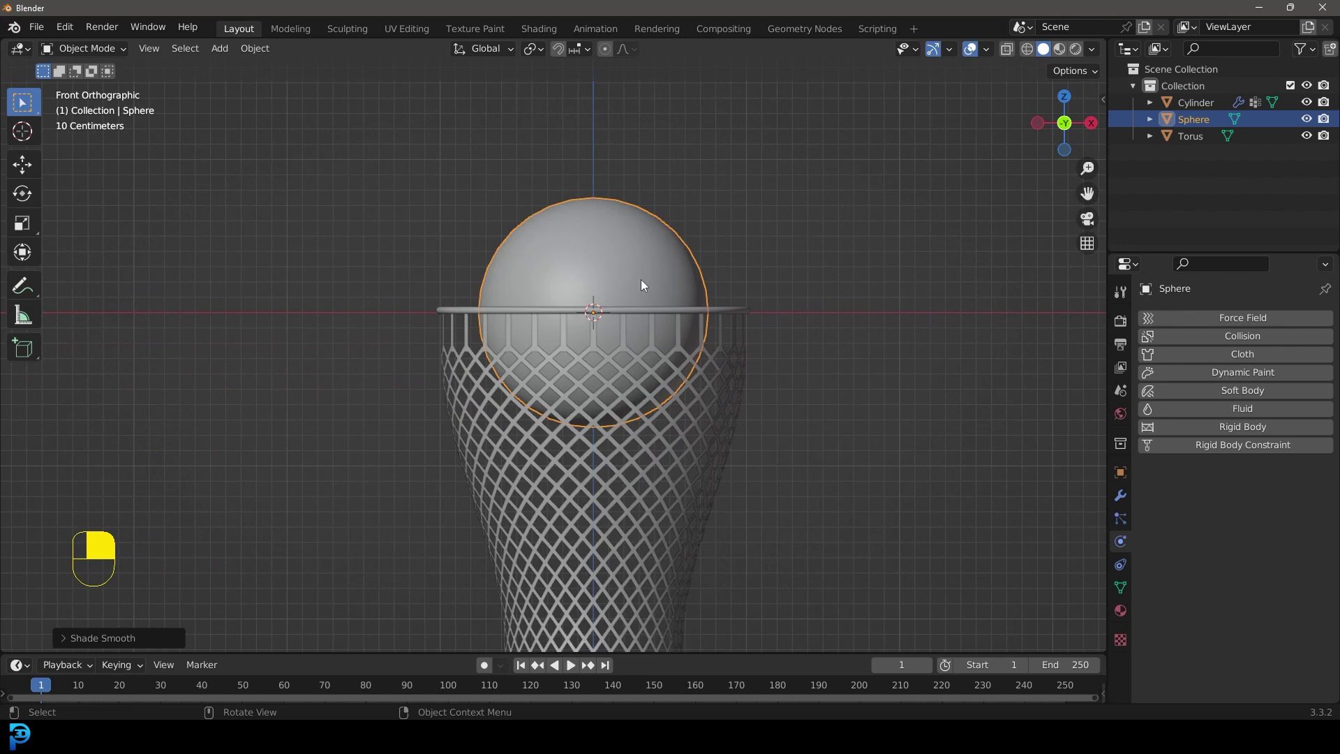
key("ctrl+a")
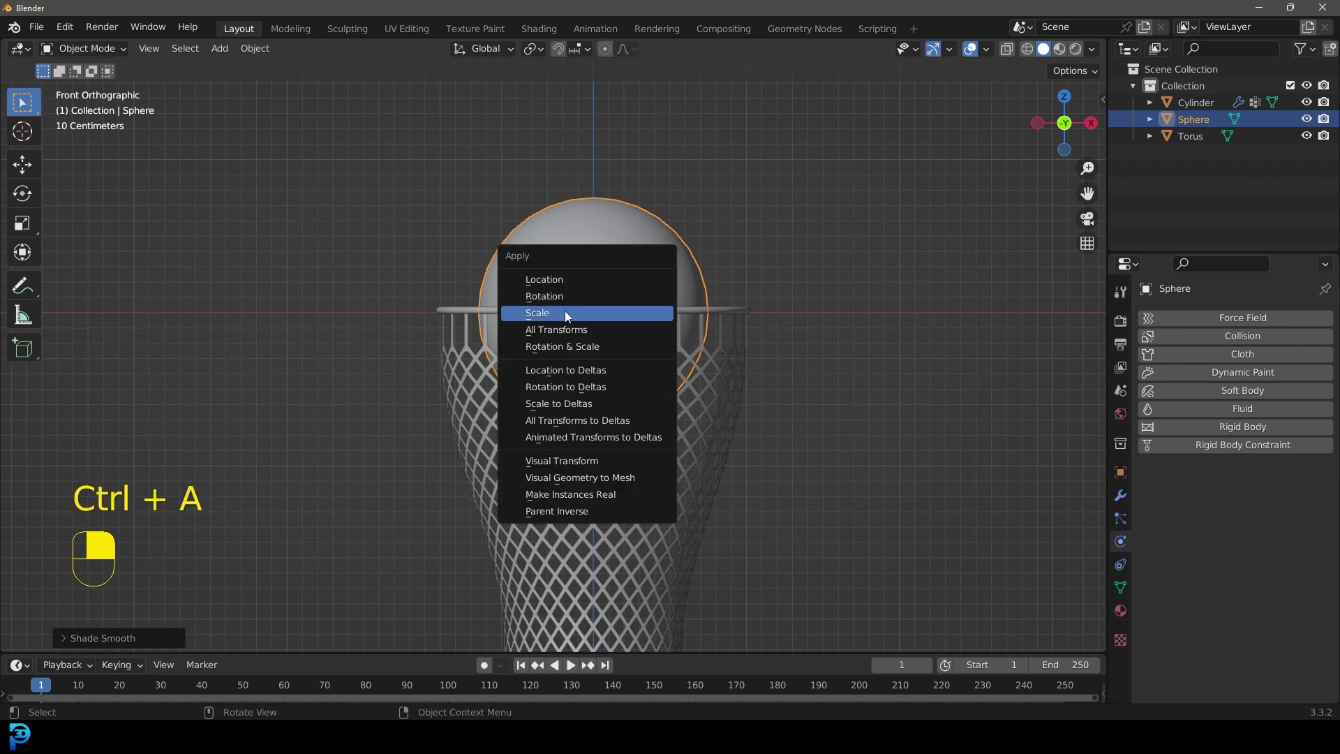
left_click(585, 314)
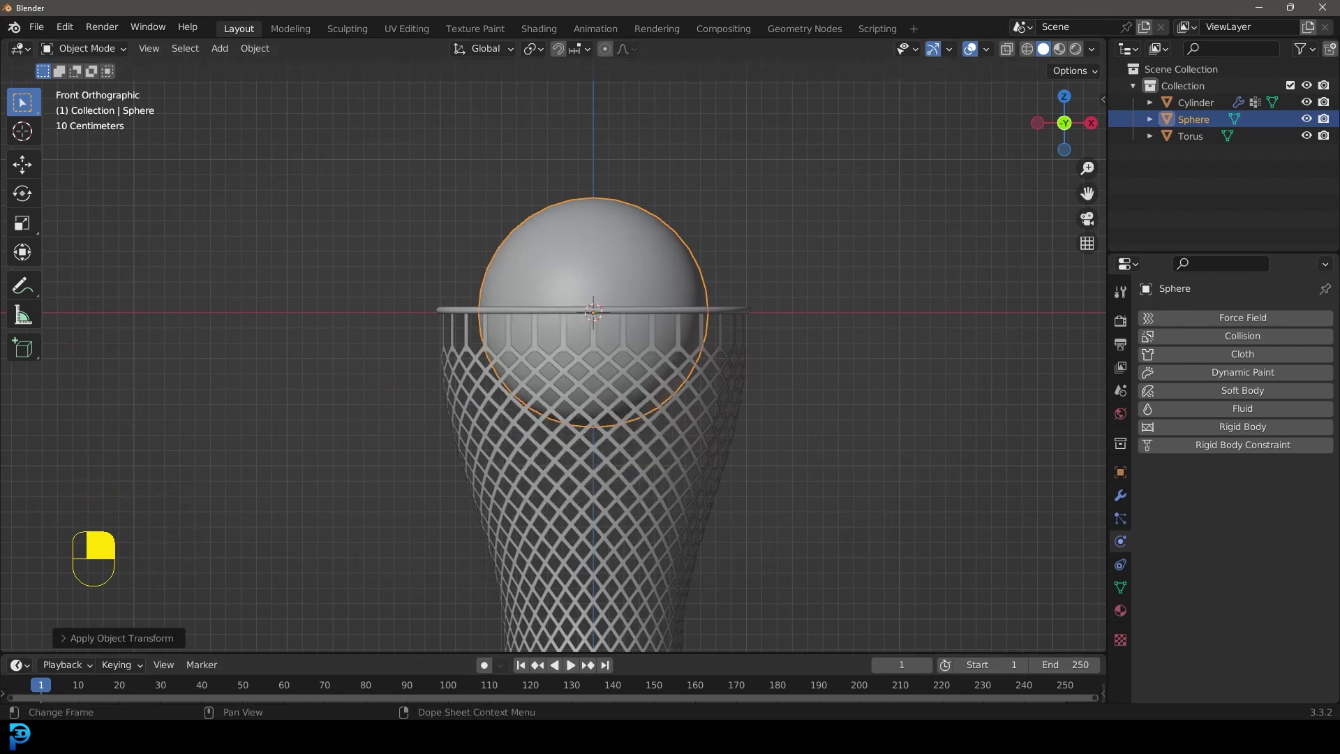
Open the Blender Tutorial folder on the desktop to look at its contents, close it and maximize Blender again.
mouse_move(445, 737)
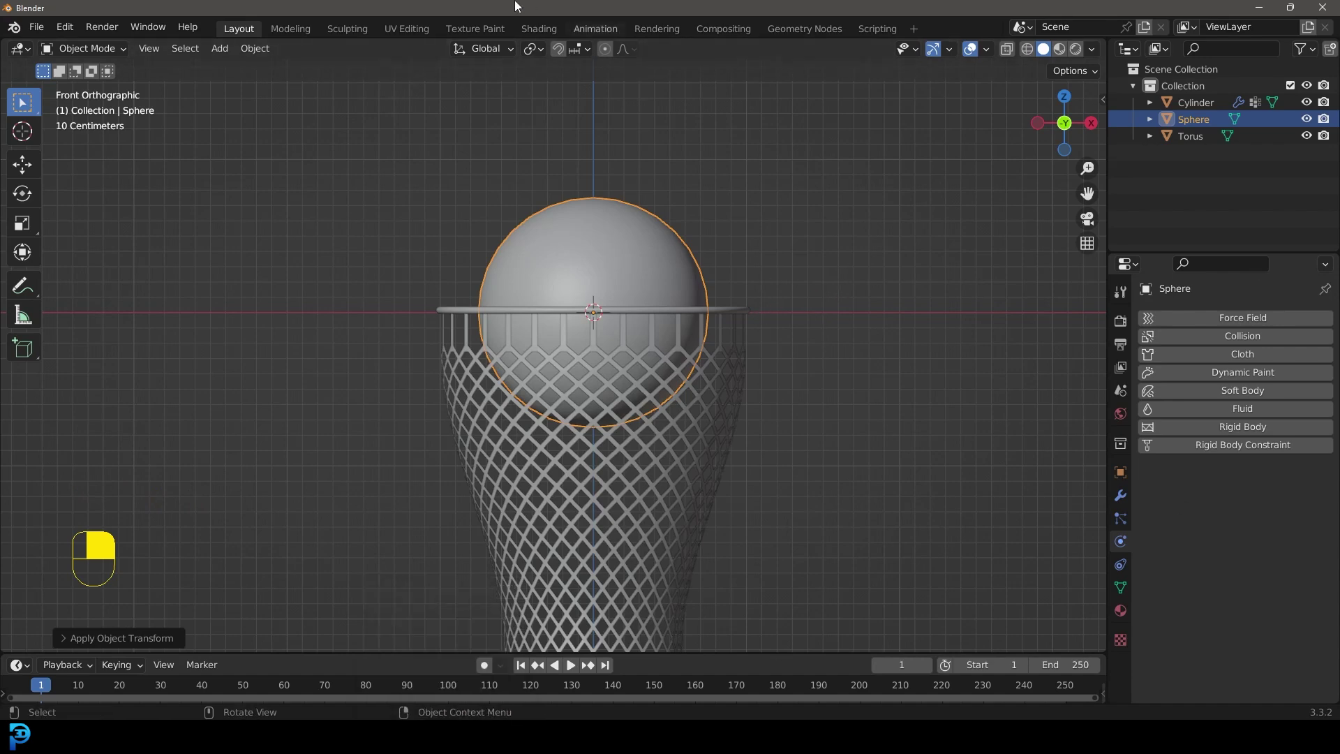
left_click_drag(538, 10, 783, 168)
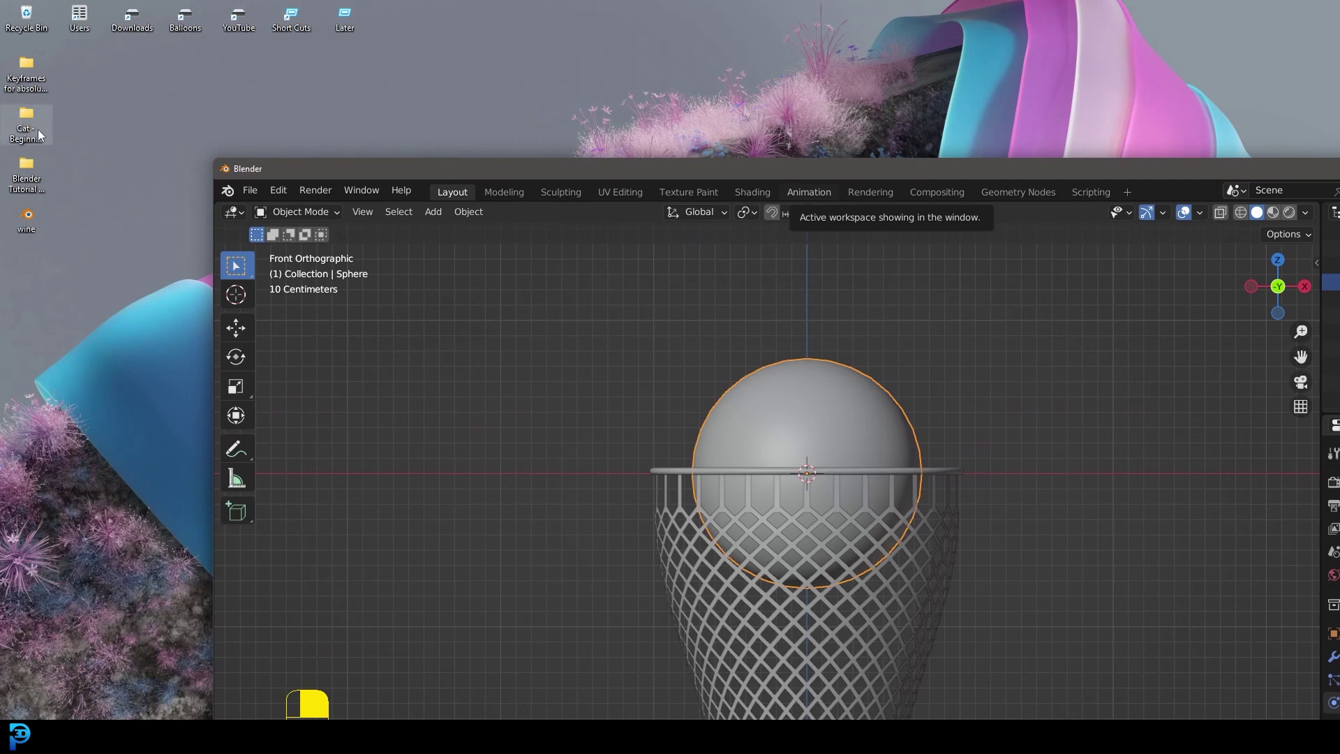
double_click(27, 180)
mouse_move(353, 384)
left_mouse_down()
mouse_move(387, 399)
mouse_move(371, 371)
left_mouse_up()
left_click(1088, 193)
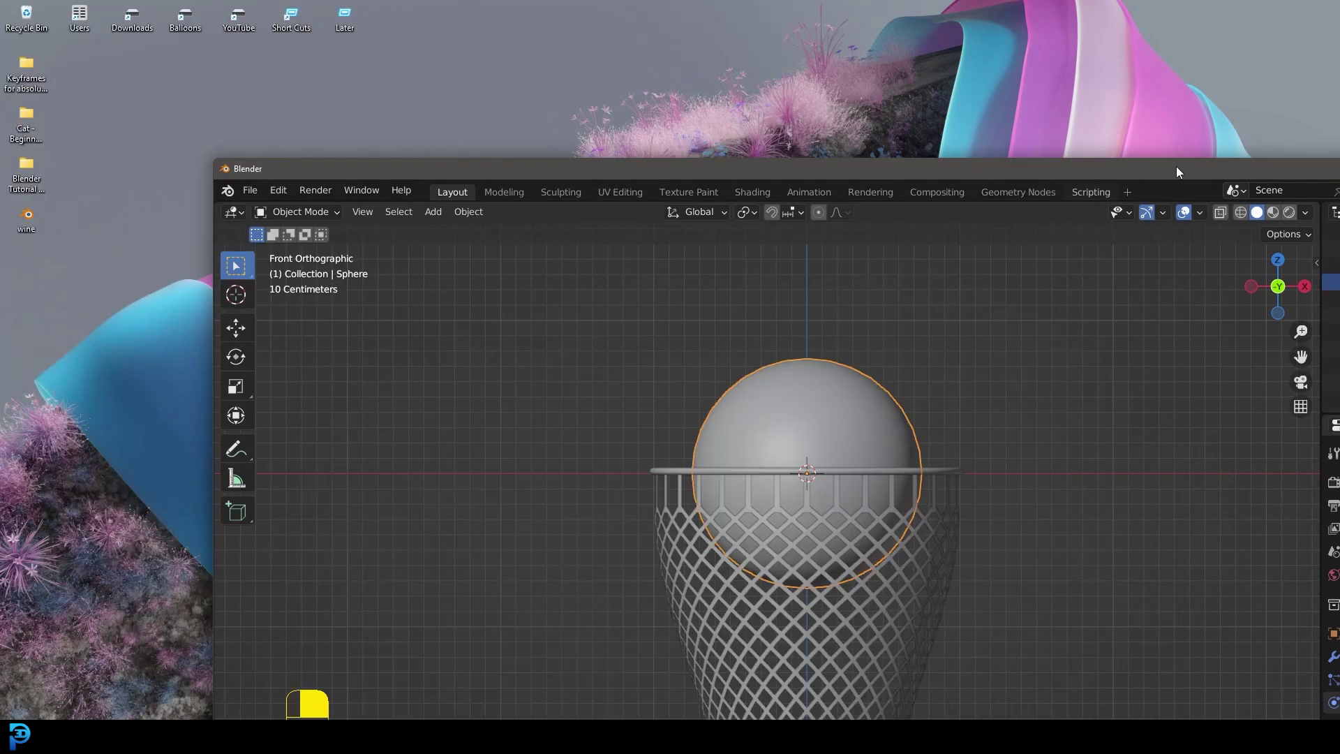
left_click(1293, 146)
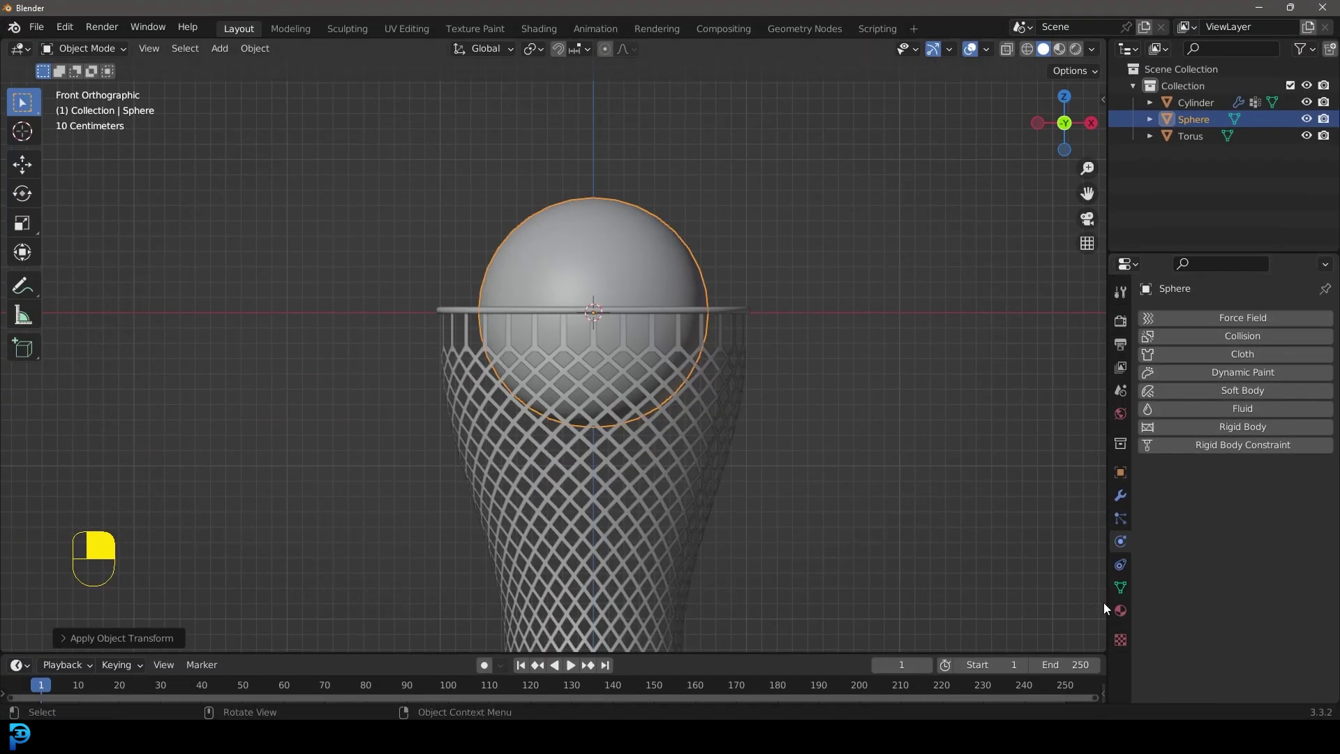
Give the ball a new material with an Image Texture as base color, loading 28920048451614.jpg from the Desktop.
left_click(1121, 612)
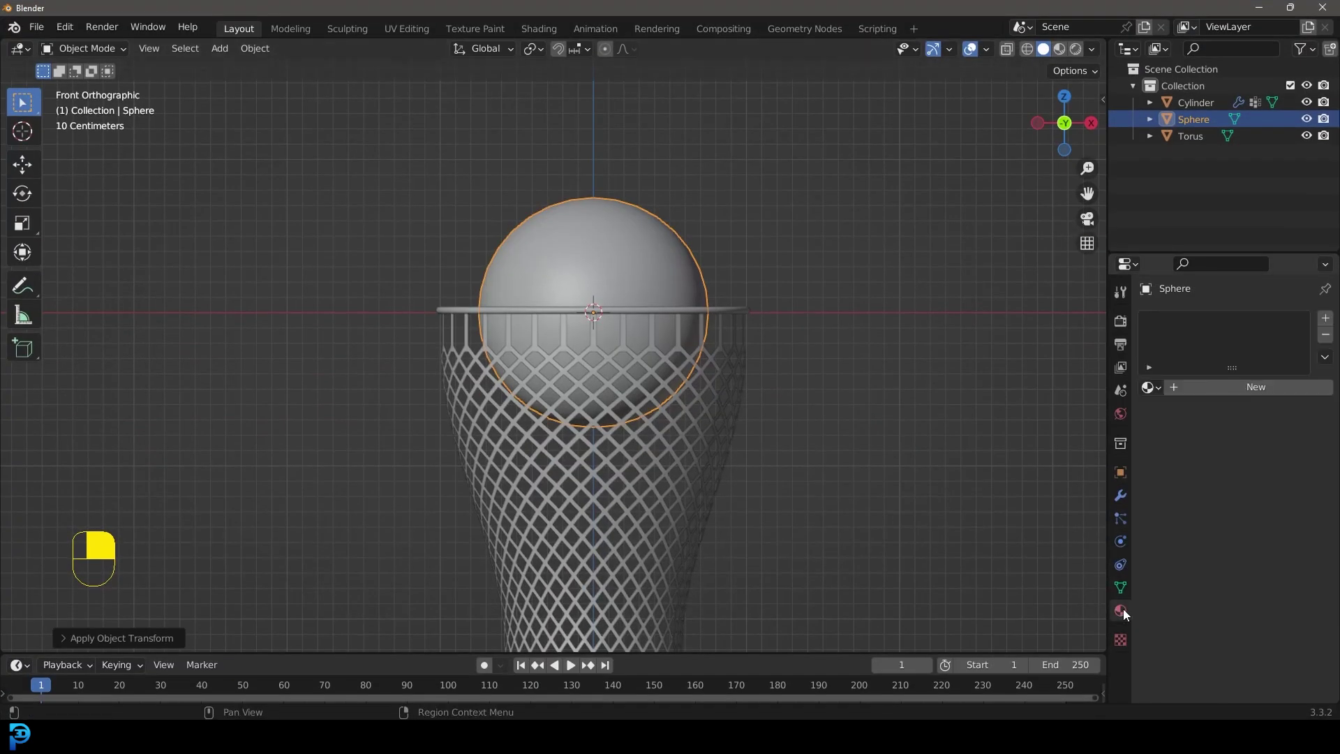
left_click(1250, 392)
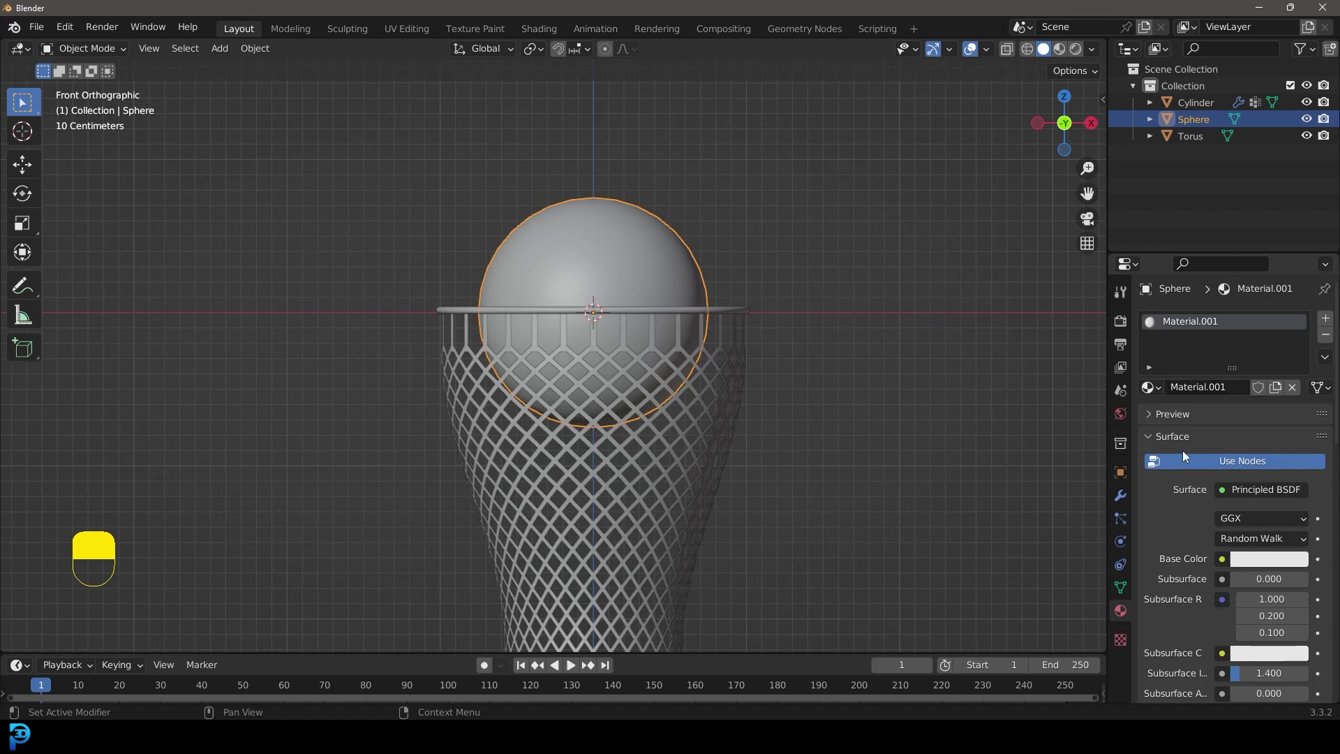
left_click(1223, 560)
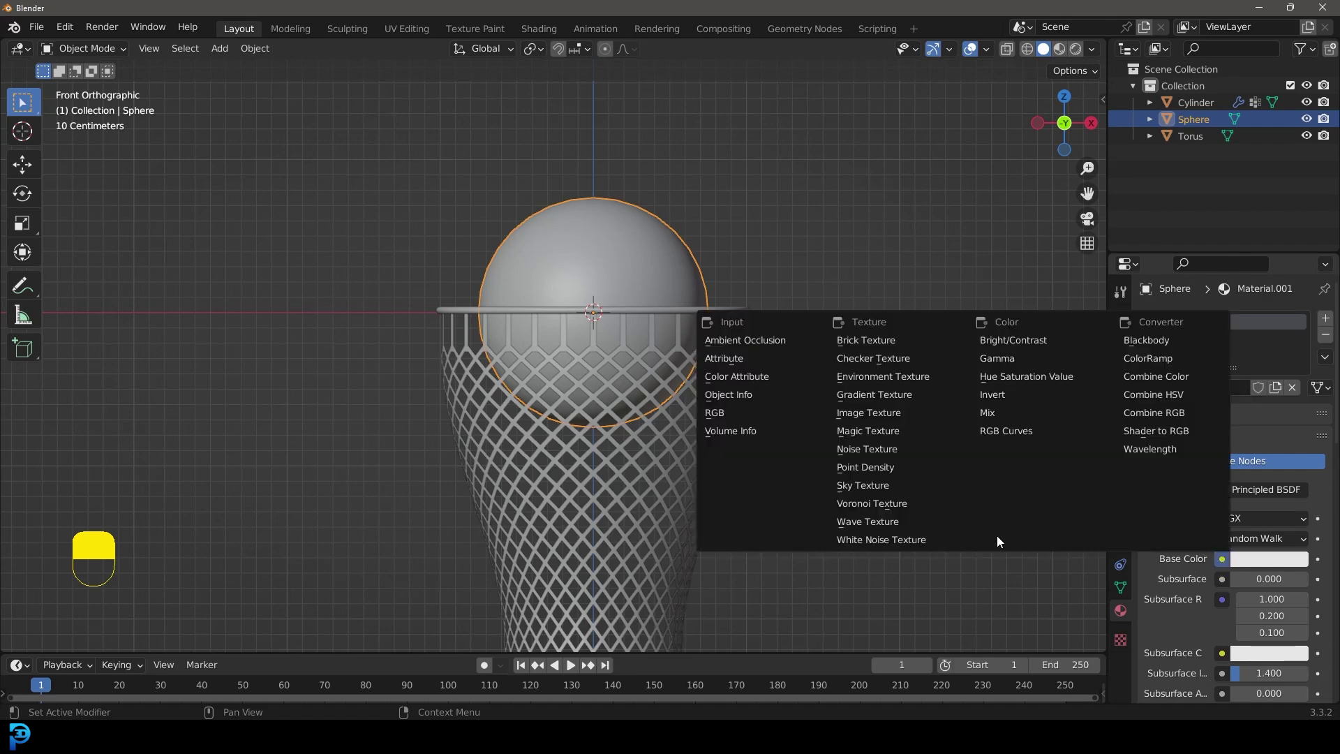
left_click(897, 418)
left_click(1287, 580)
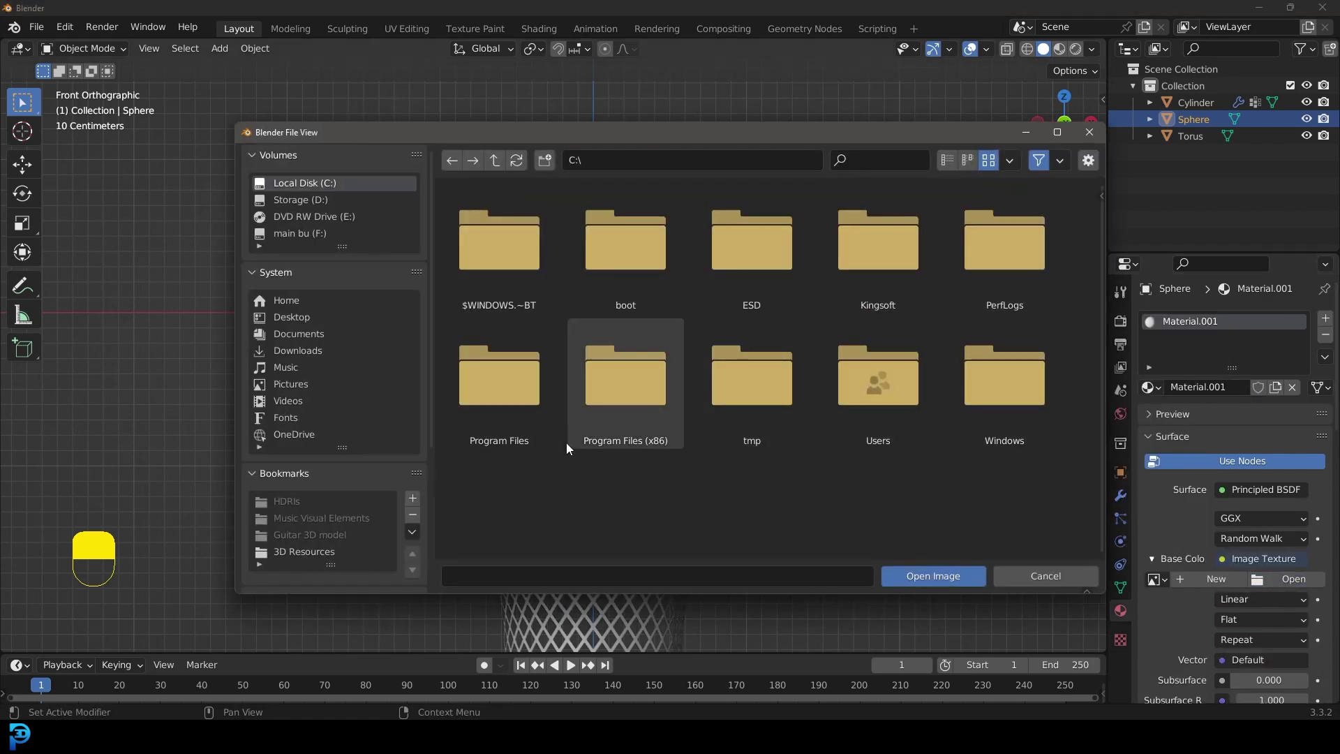
left_click(502, 247)
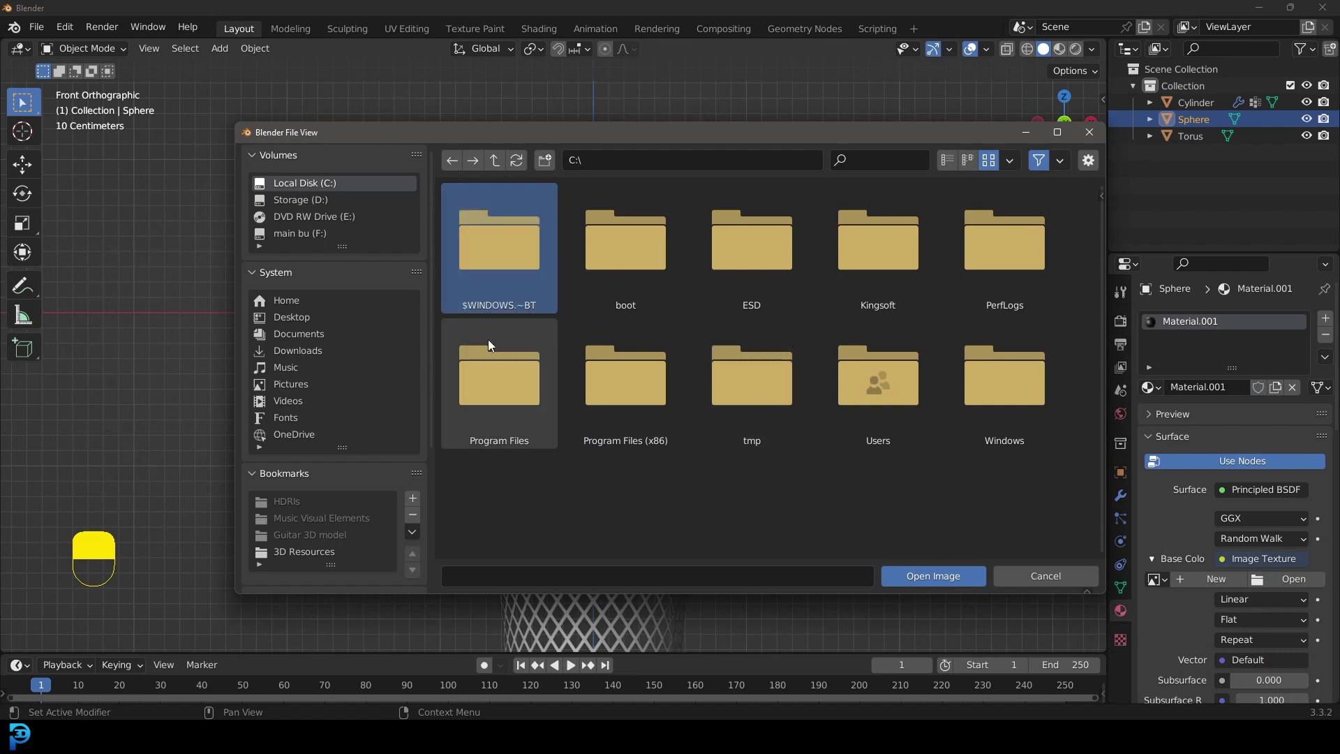
left_click(291, 317)
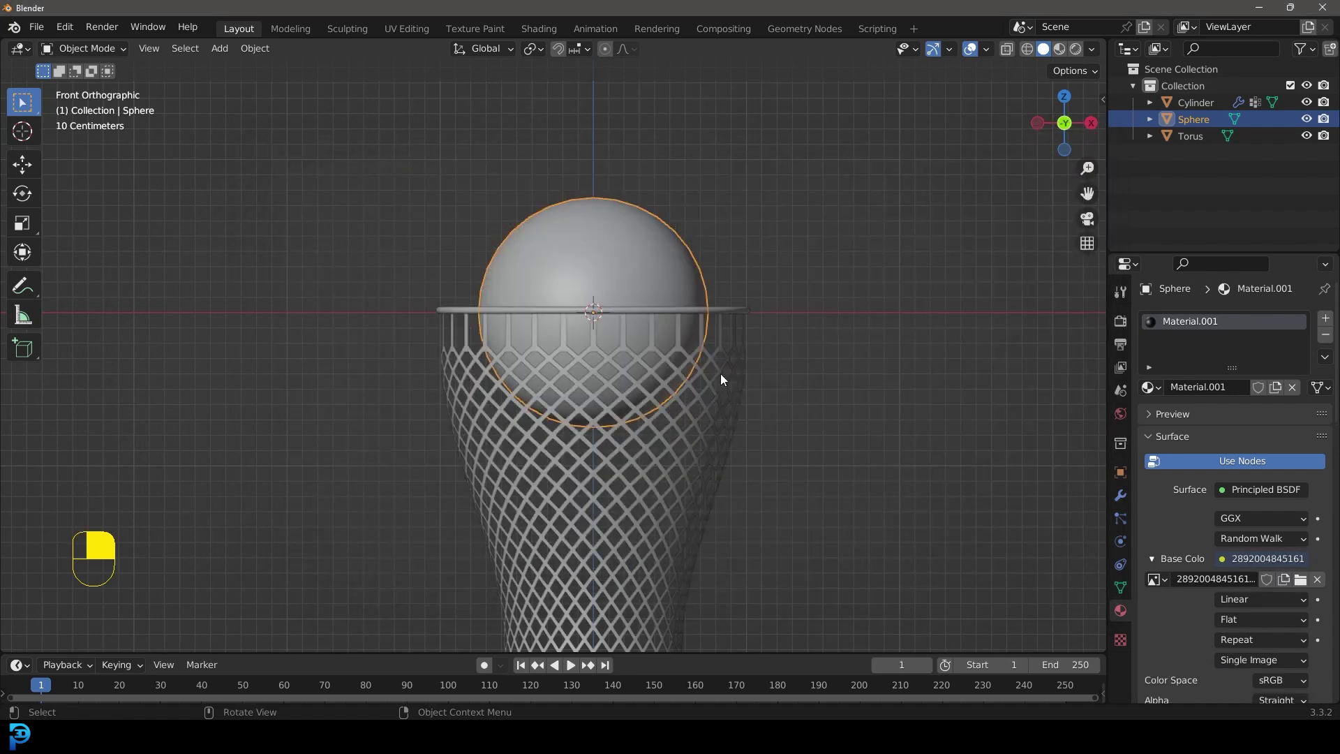
In the UV Editing workspace, unwrap the ball with Project from View from the front view.
left_click(392, 30)
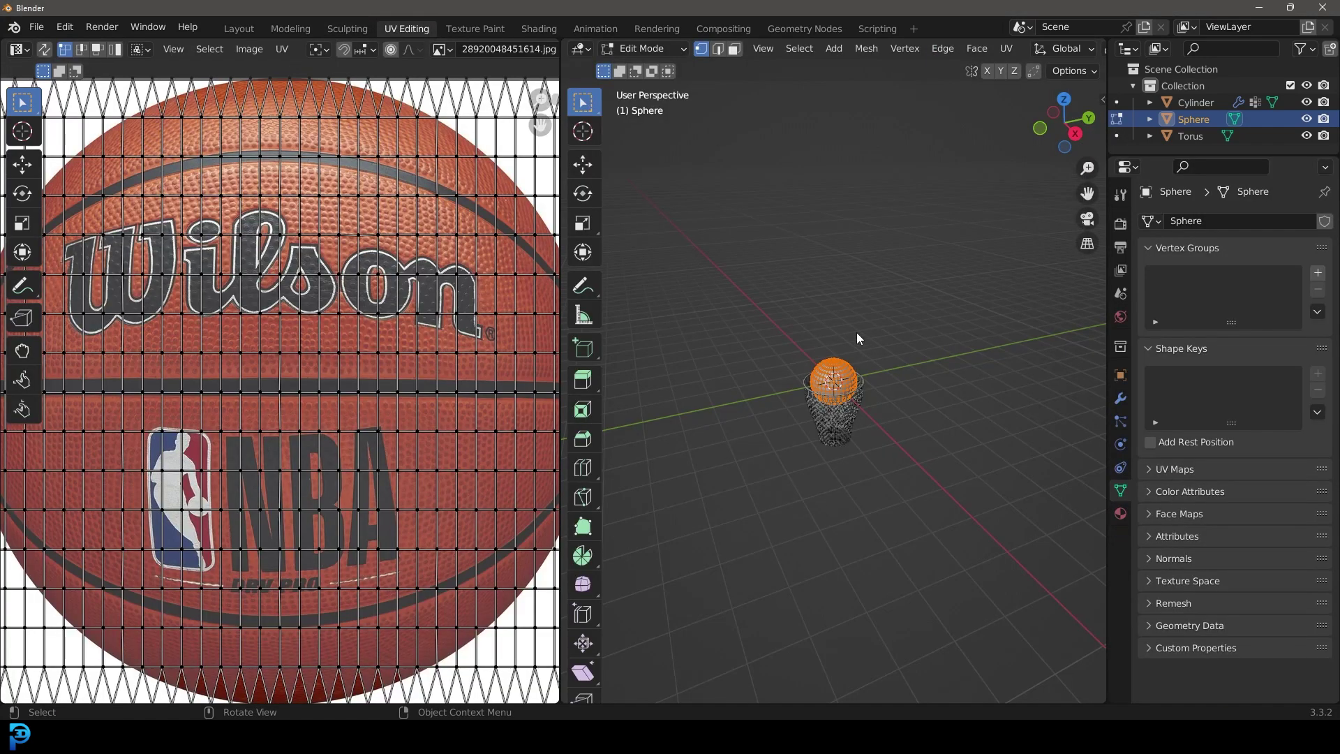
key("KP_1")
key("z")
left_click(703, 242)
scroll(860, 385, "up", 4)
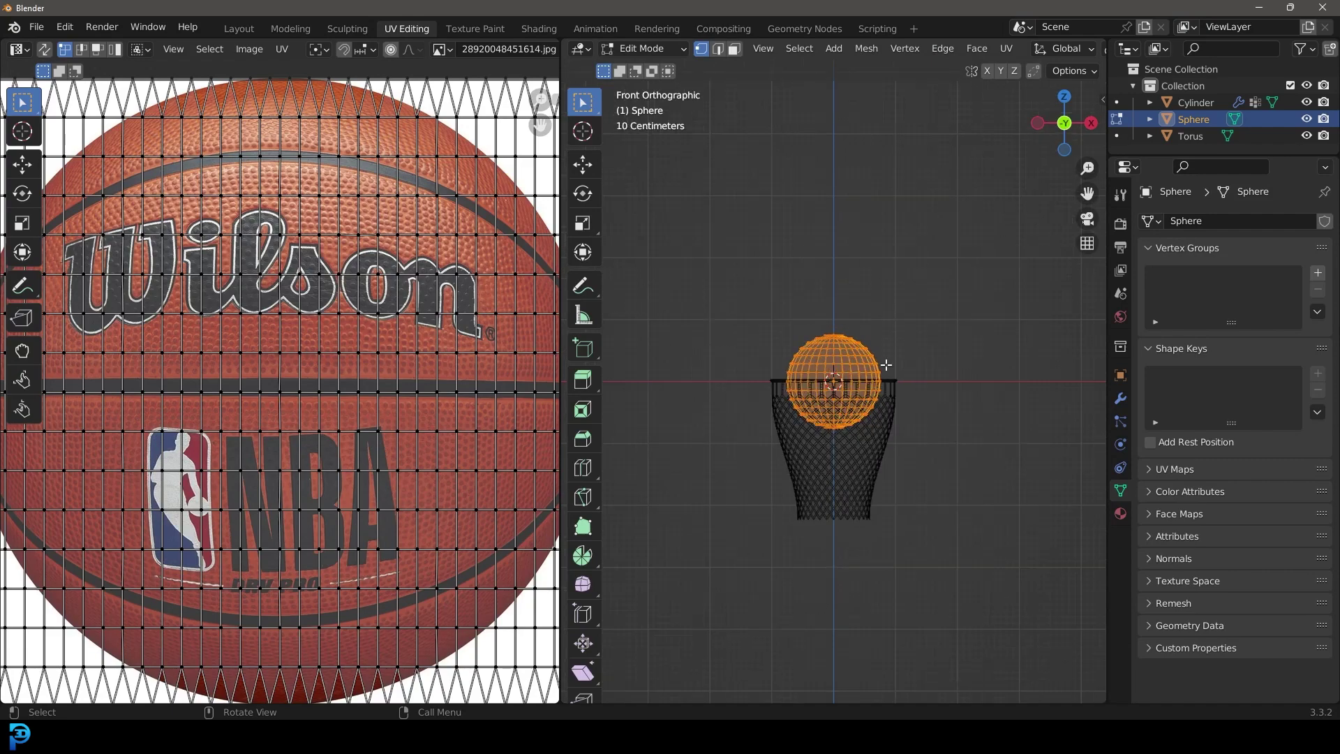
key("u")
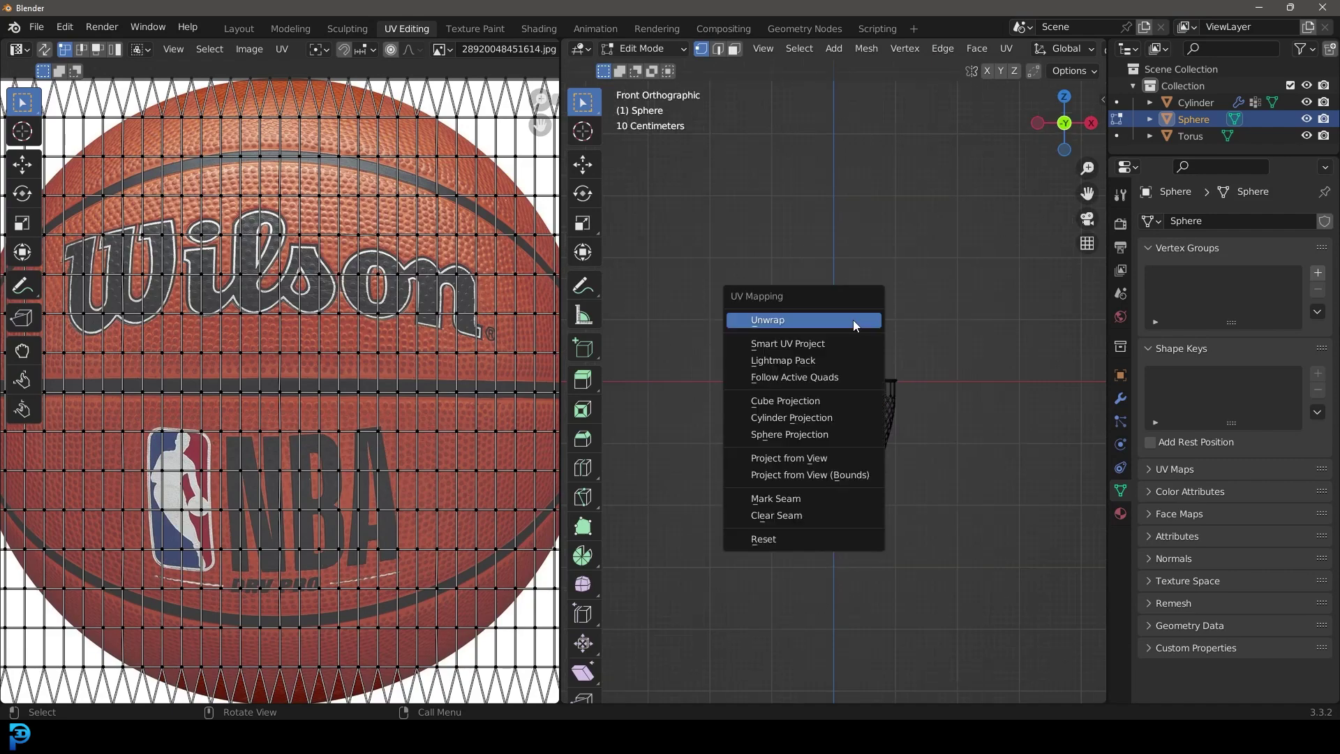
left_click(835, 458)
Enlarge the ball's UVs about 5.85 times, again about 1.14 times, and move them to cover the basketball in the image.
scroll(393, 403, "down", 3)
scroll(393, 403, "down", 1)
key("s")
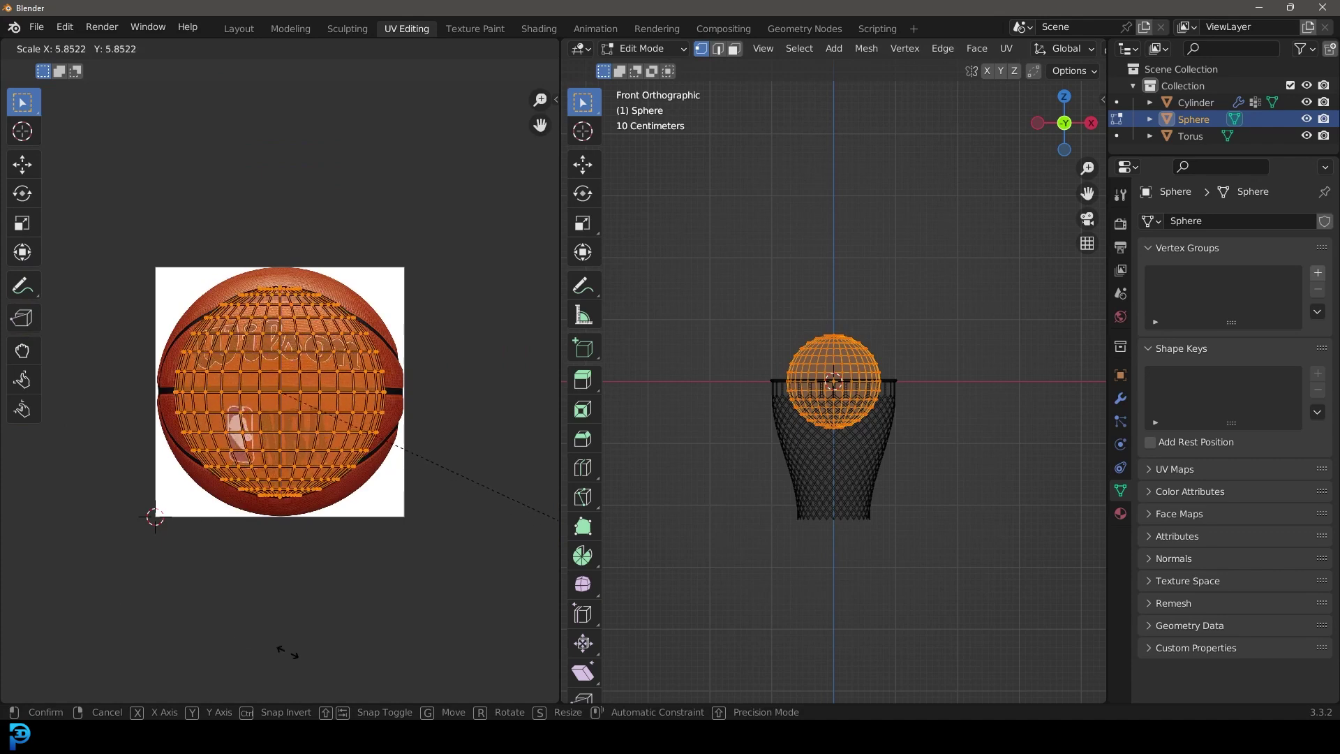
left_click(293, 643)
scroll(304, 403, "up", 2)
key("s")
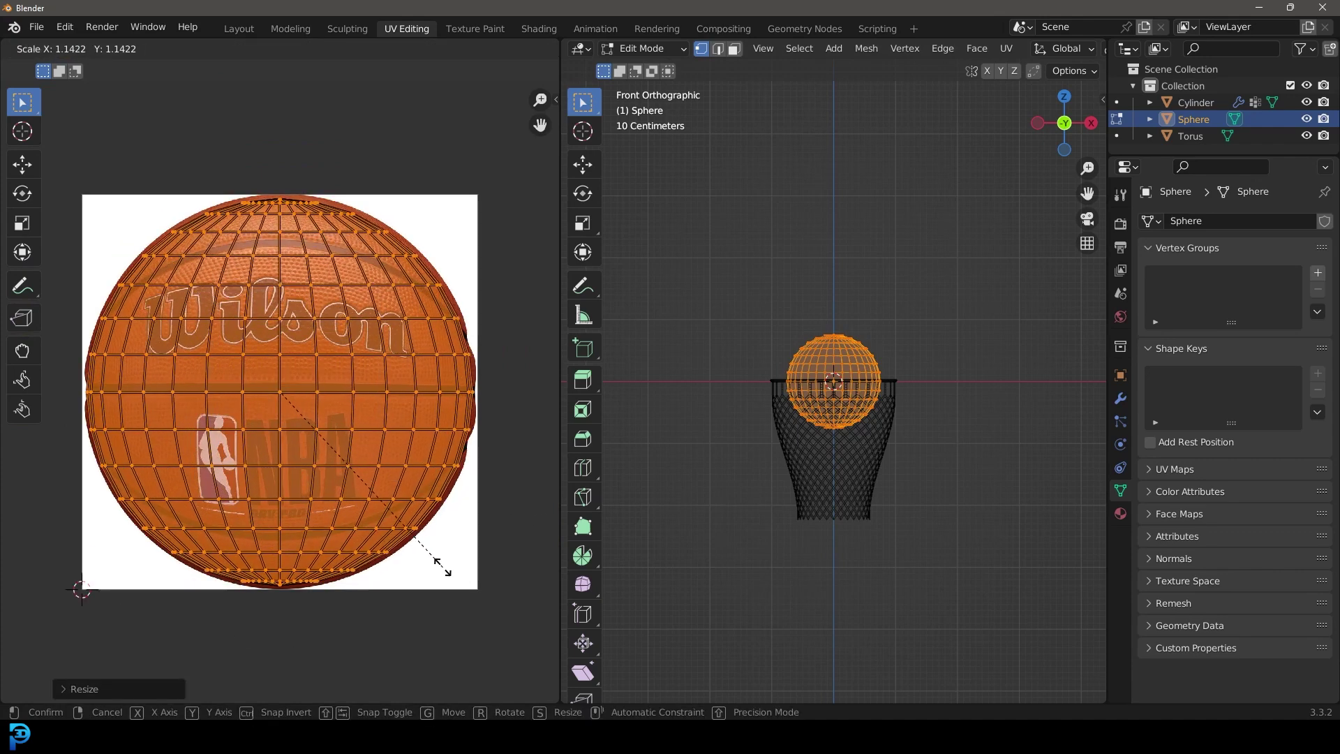
left_click(445, 572)
key("g")
left_click(443, 556)
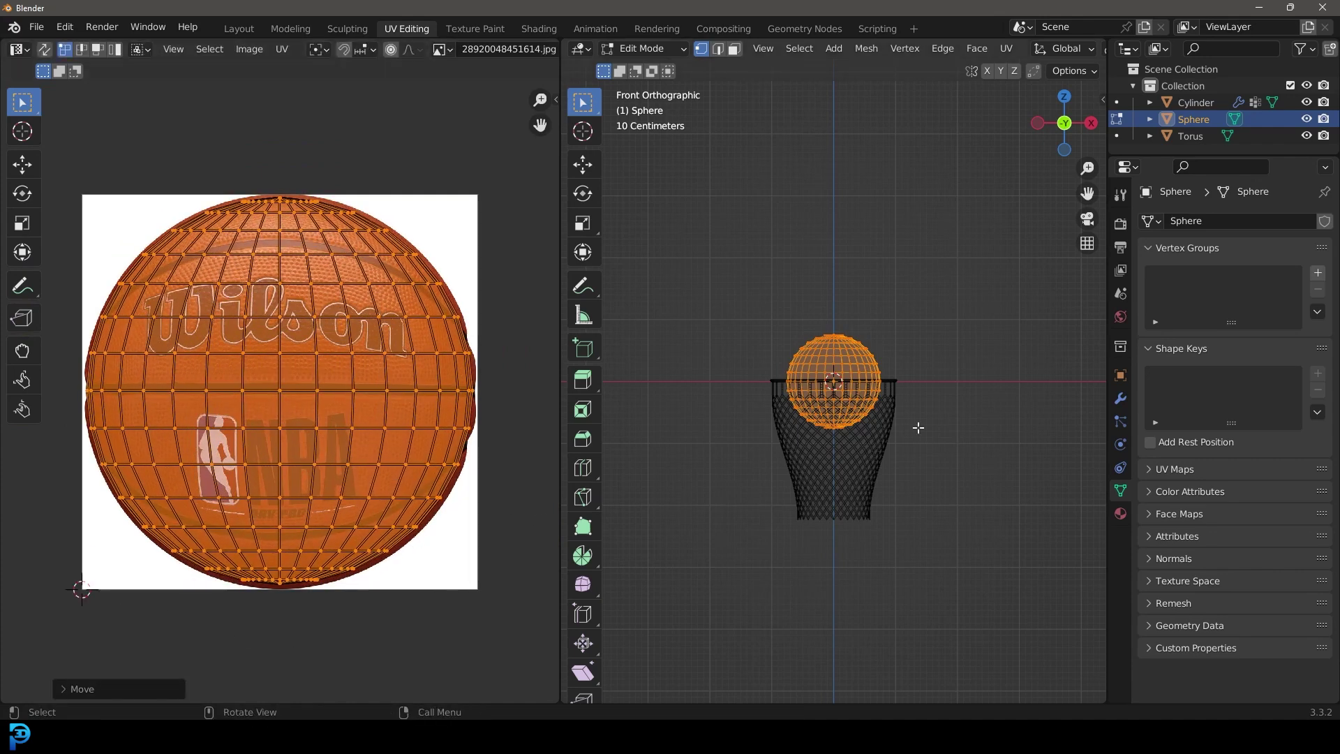
Show the texture on the ball in the viewport, inspect it at an angle, and return to Object Mode.
scroll(871, 404, "up", 2)
left_click(861, 500)
middle_click_drag(907, 411, 925, 362)
scroll(855, 439, "up", 2)
scroll(835, 420, "up", 1)
key("Tab")
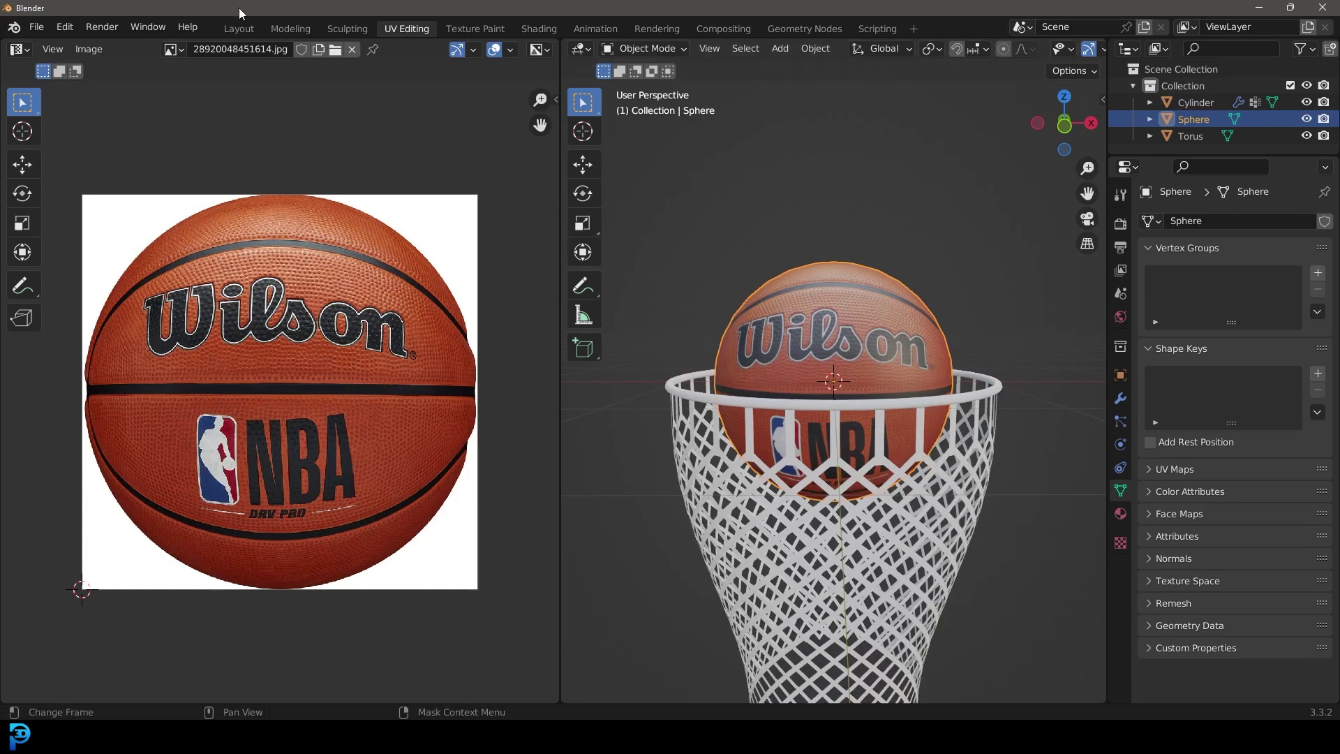
Return to the Layout workspace, set the solid shading color to Texture, and deselect everything in front view.
left_click(238, 29)
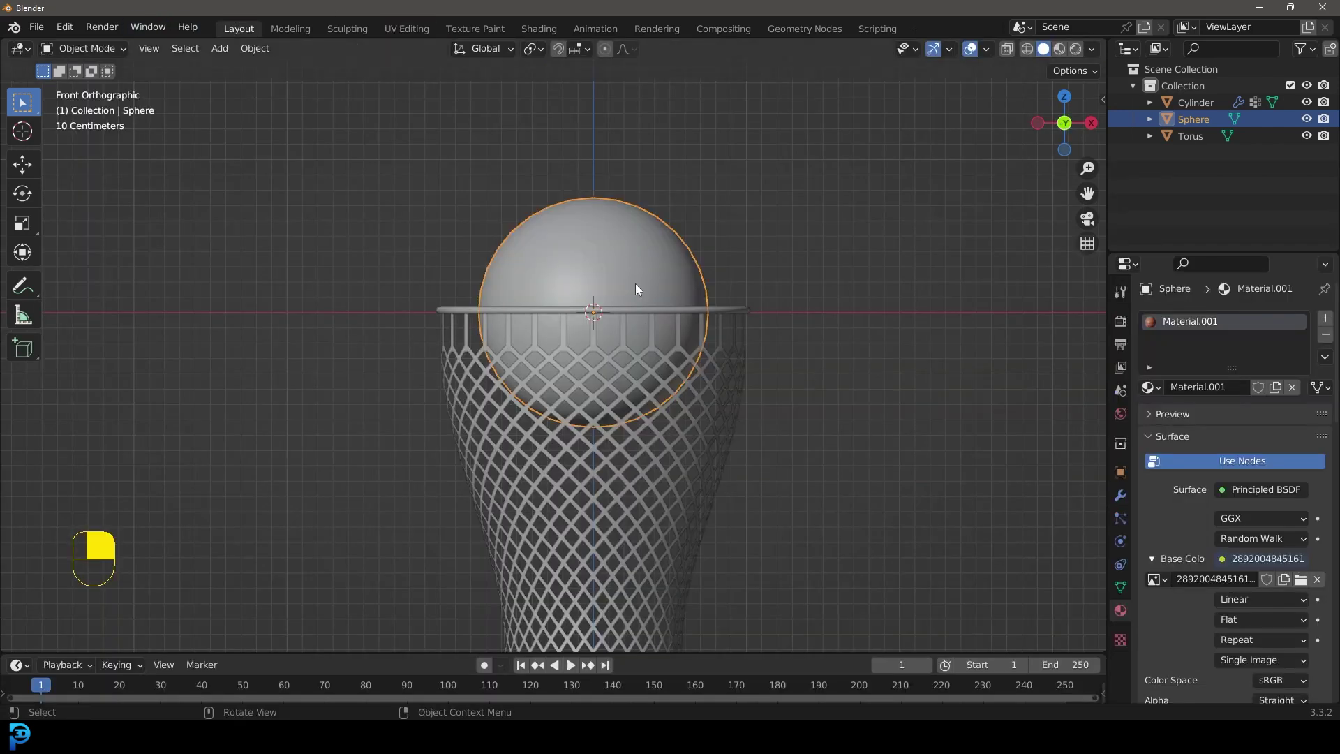
key("z")
right_click(656, 301)
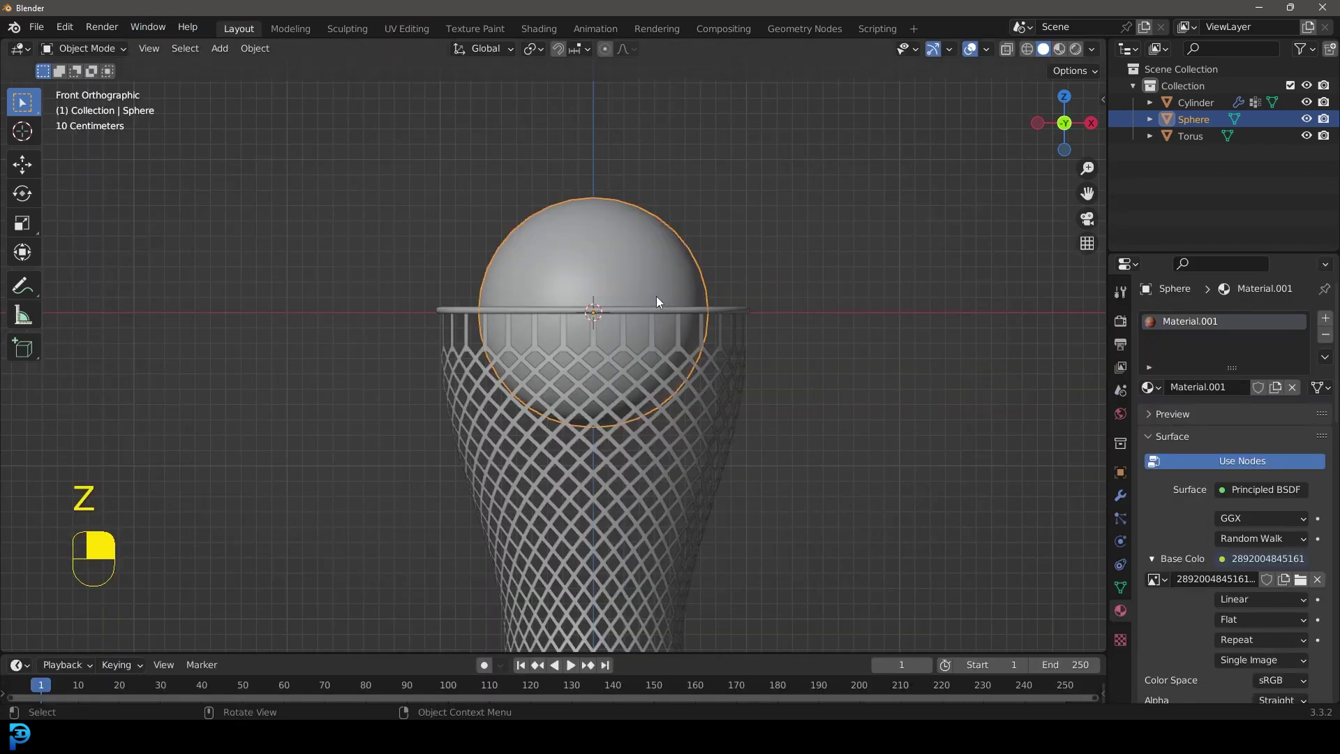
left_click(1092, 50)
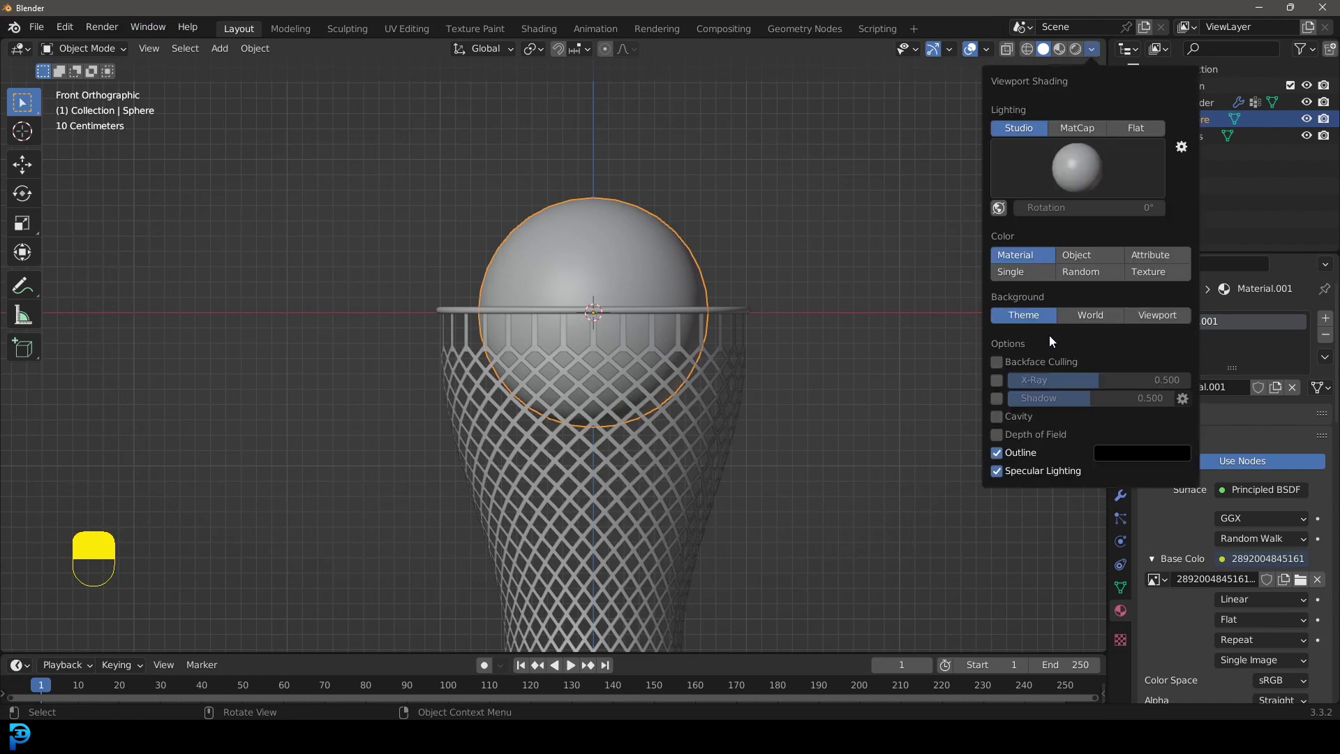
left_click(1150, 273)
scroll(598, 341, "down", 3)
key("alt+a")
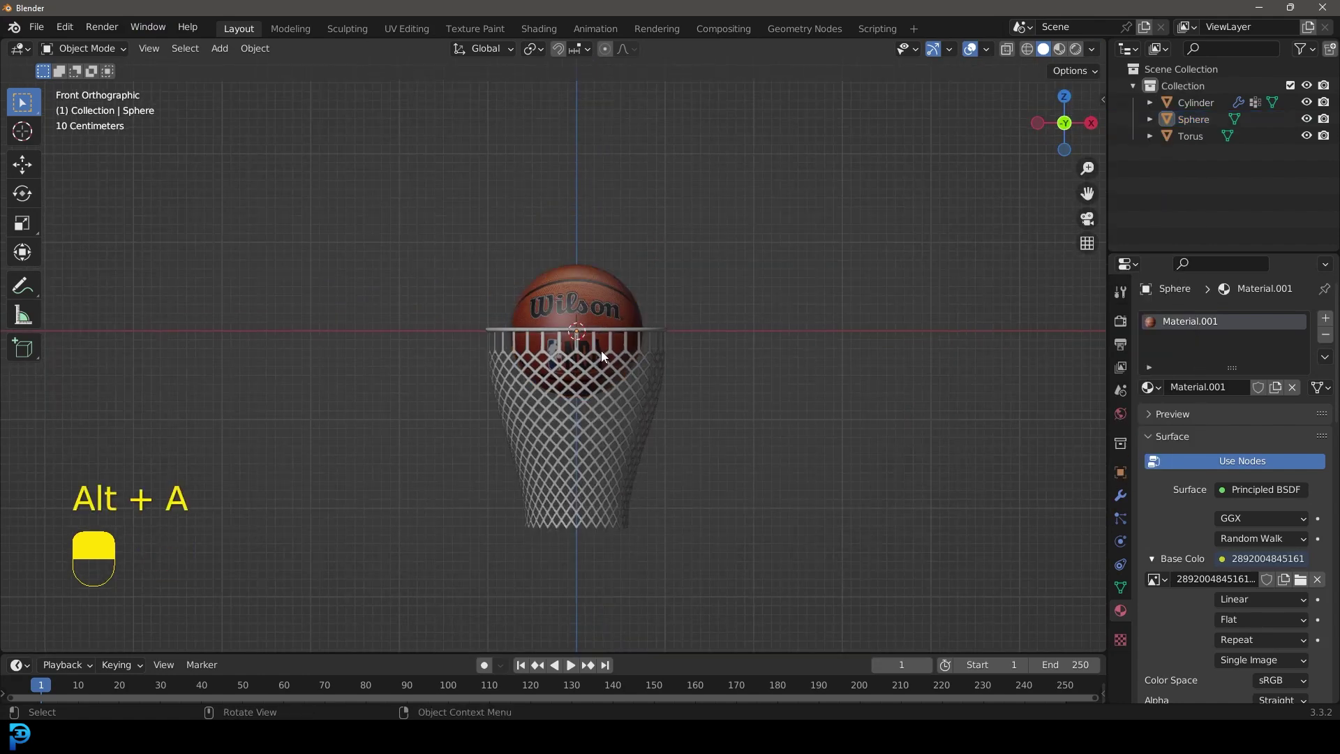
mouse_move(786, 325)
middle_mouse_down()
mouse_move(707, 340)
mouse_move(754, 353)
mouse_move(805, 342)
middle_mouse_up()
key("KP_1")
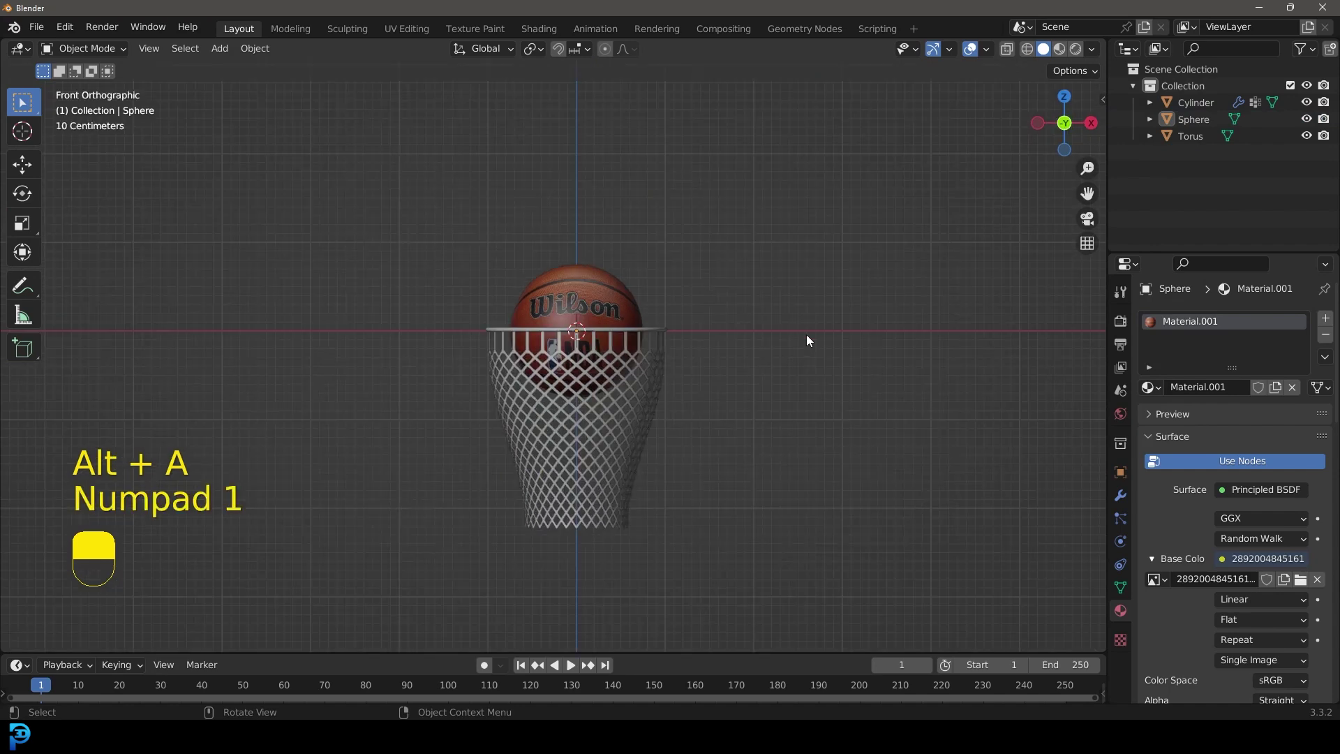
Select the ball and add Collision physics to it.
left_click(600, 318)
scroll(640, 271, "down", 2)
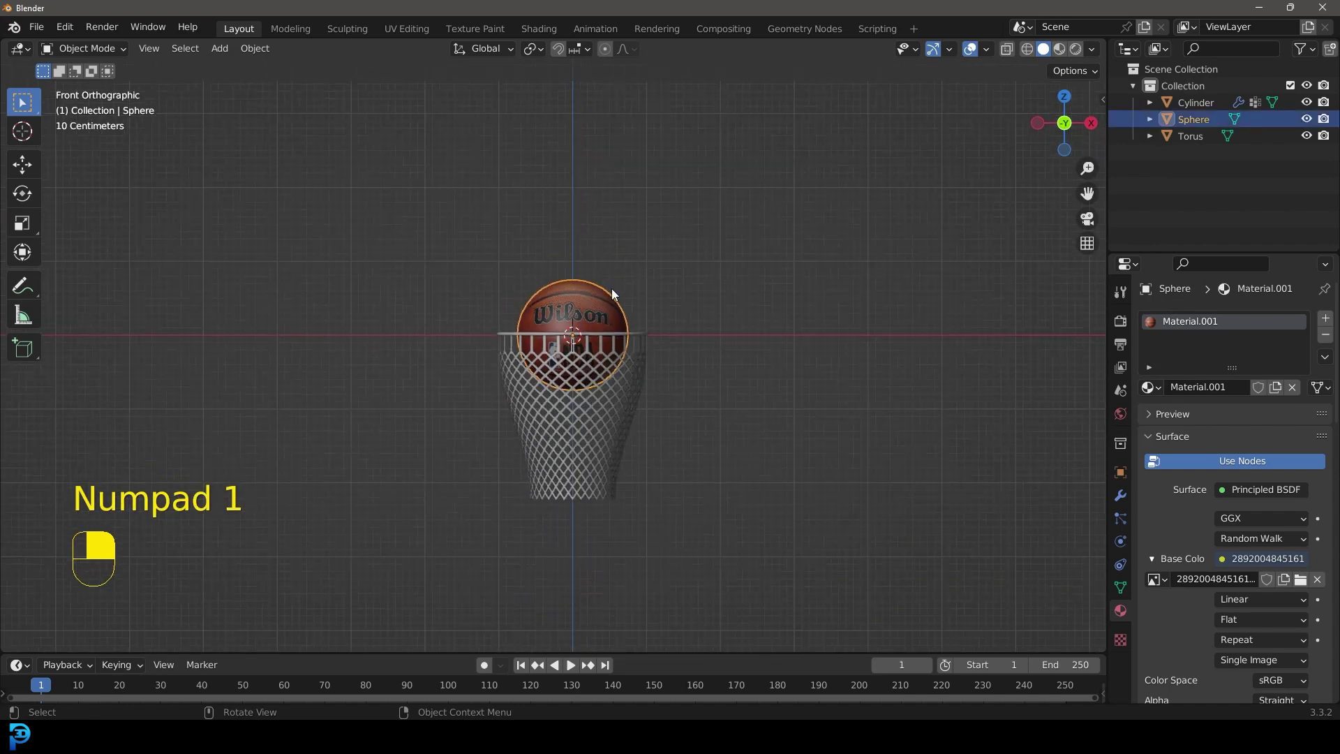
left_click(1121, 496)
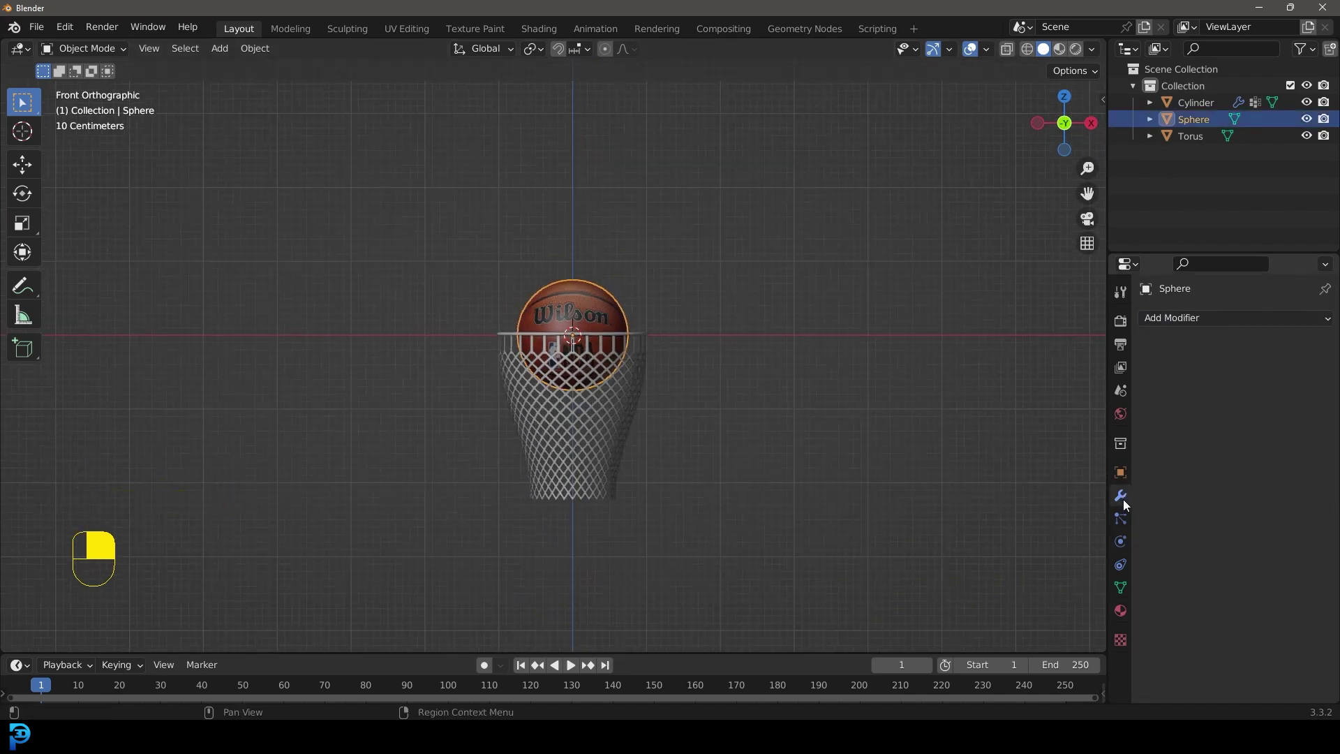
left_click(1120, 545)
left_click(1225, 339)
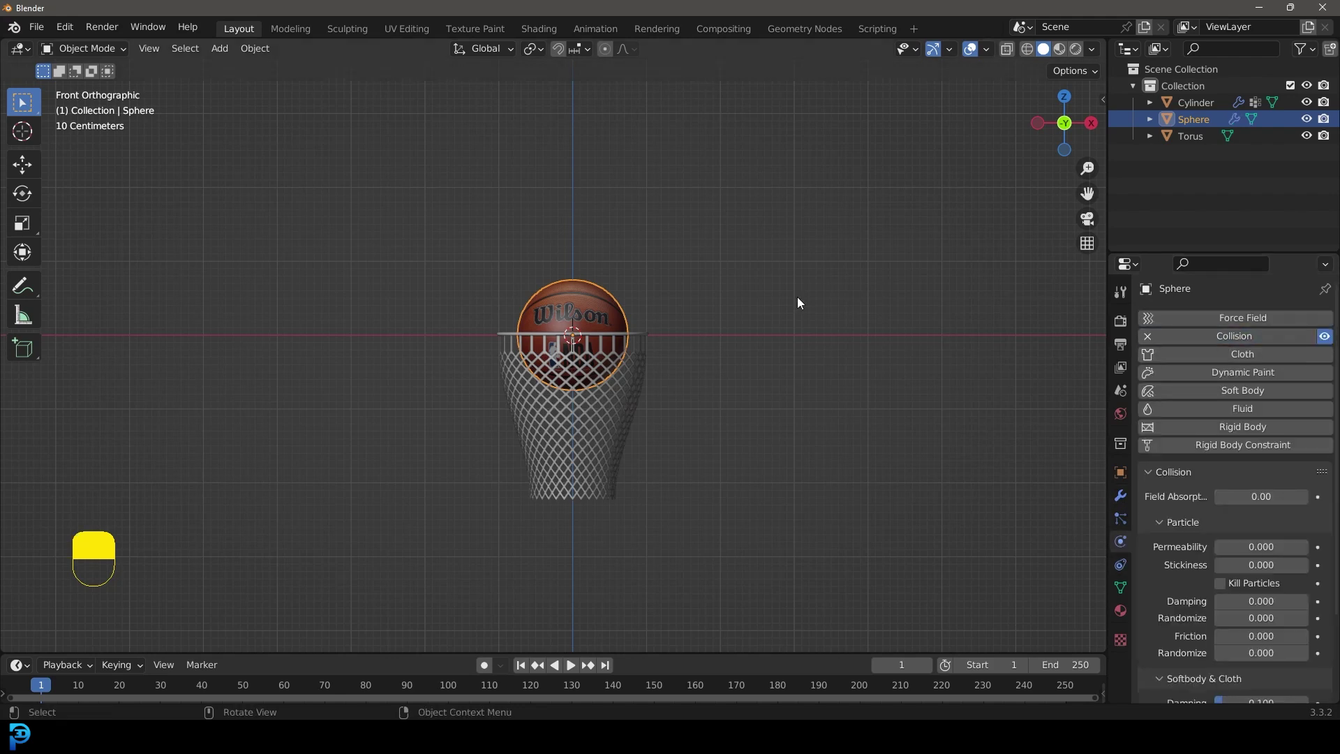
At frame 1, raise the ball along Z above the rim and insert a Location & Rotation keyframe.
key("shift+Left")
scroll(588, 379, "down", 1)
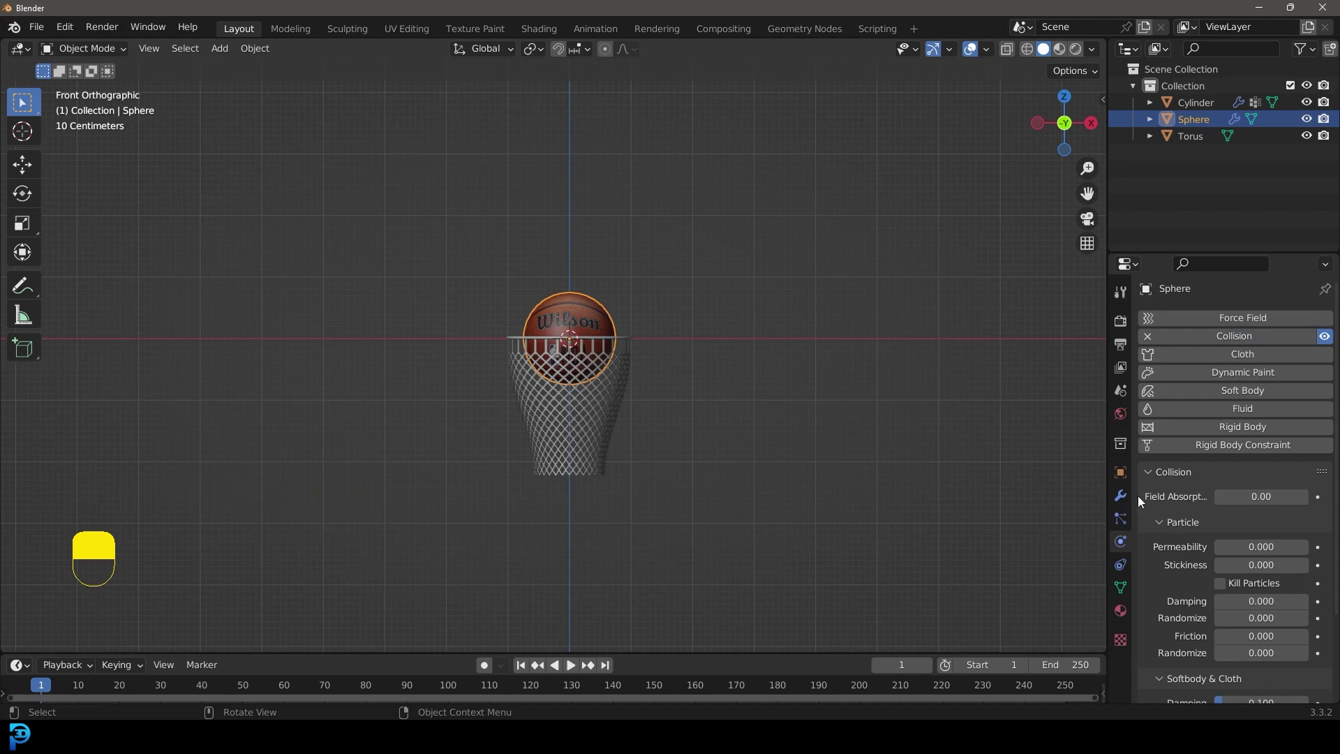
scroll(589, 296, "up", 2)
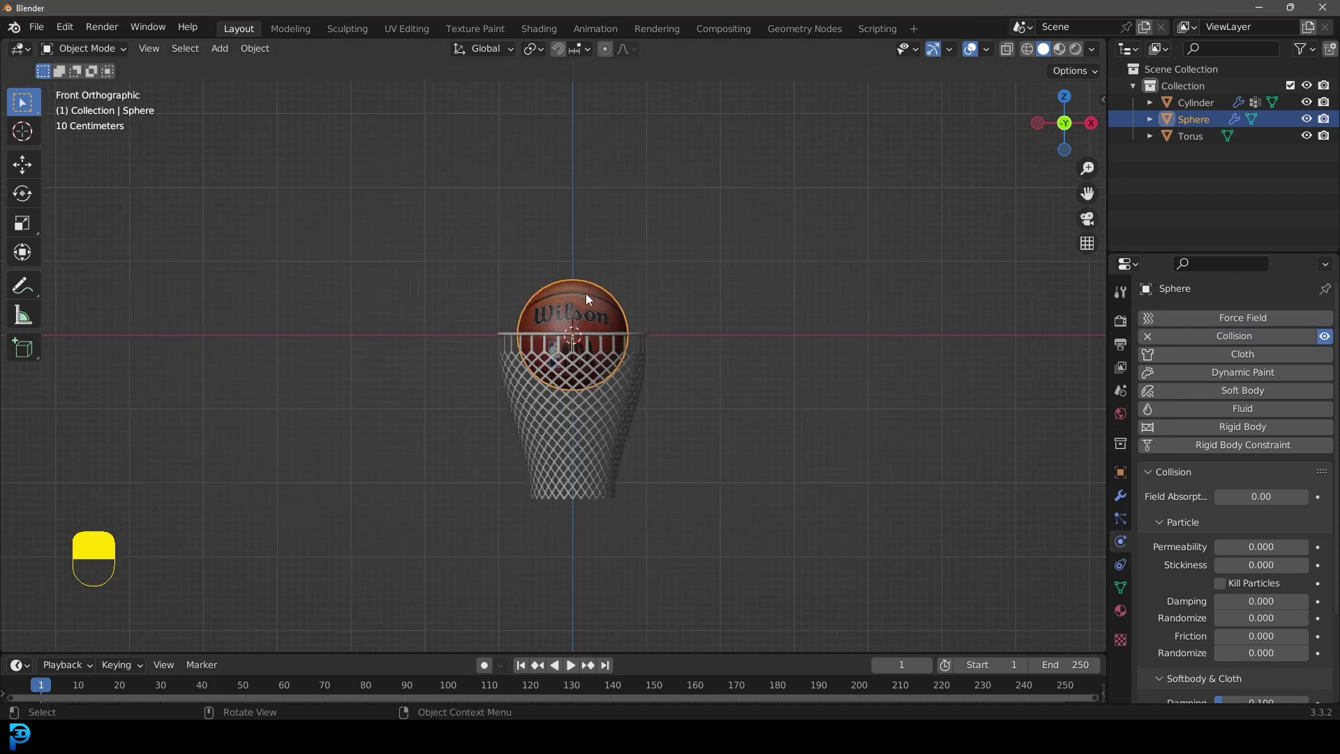
key("g")
key("z")
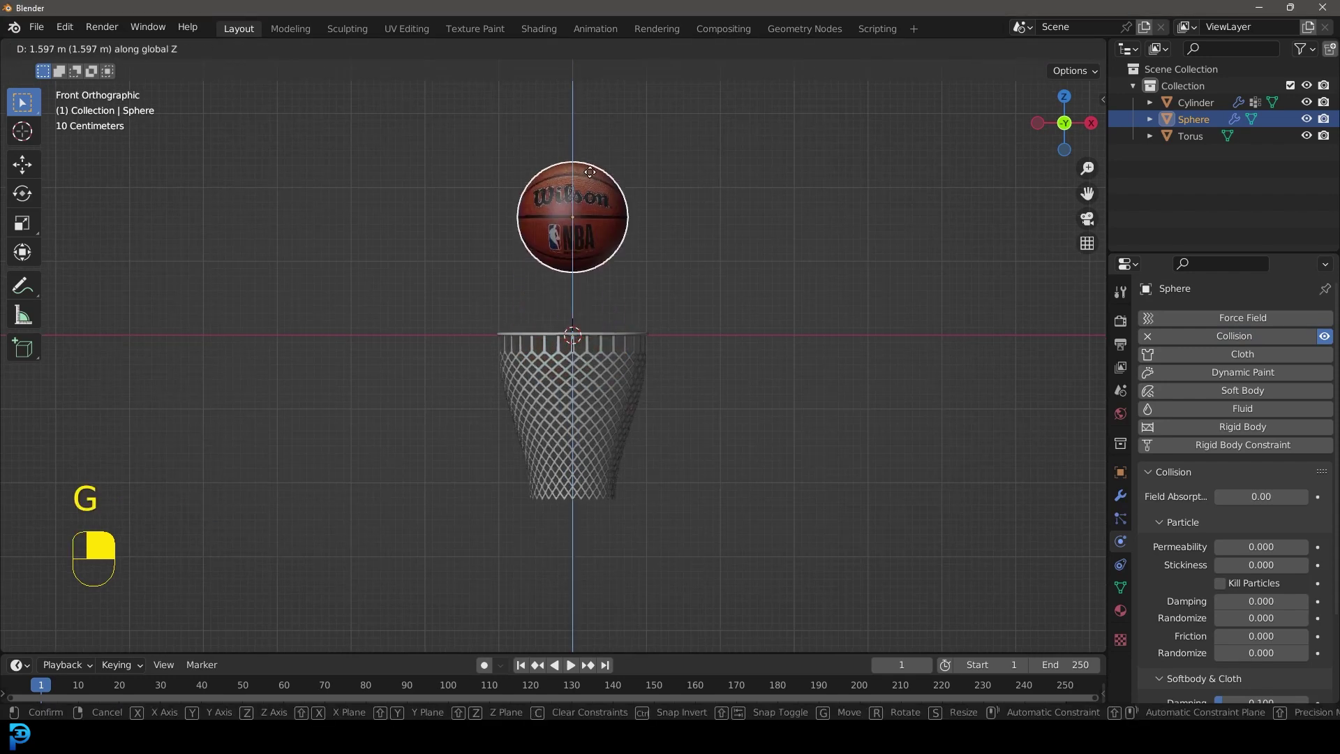
left_click(591, 160)
middle_click_drag(487, 225, 511, 274, "shift")
key("i")
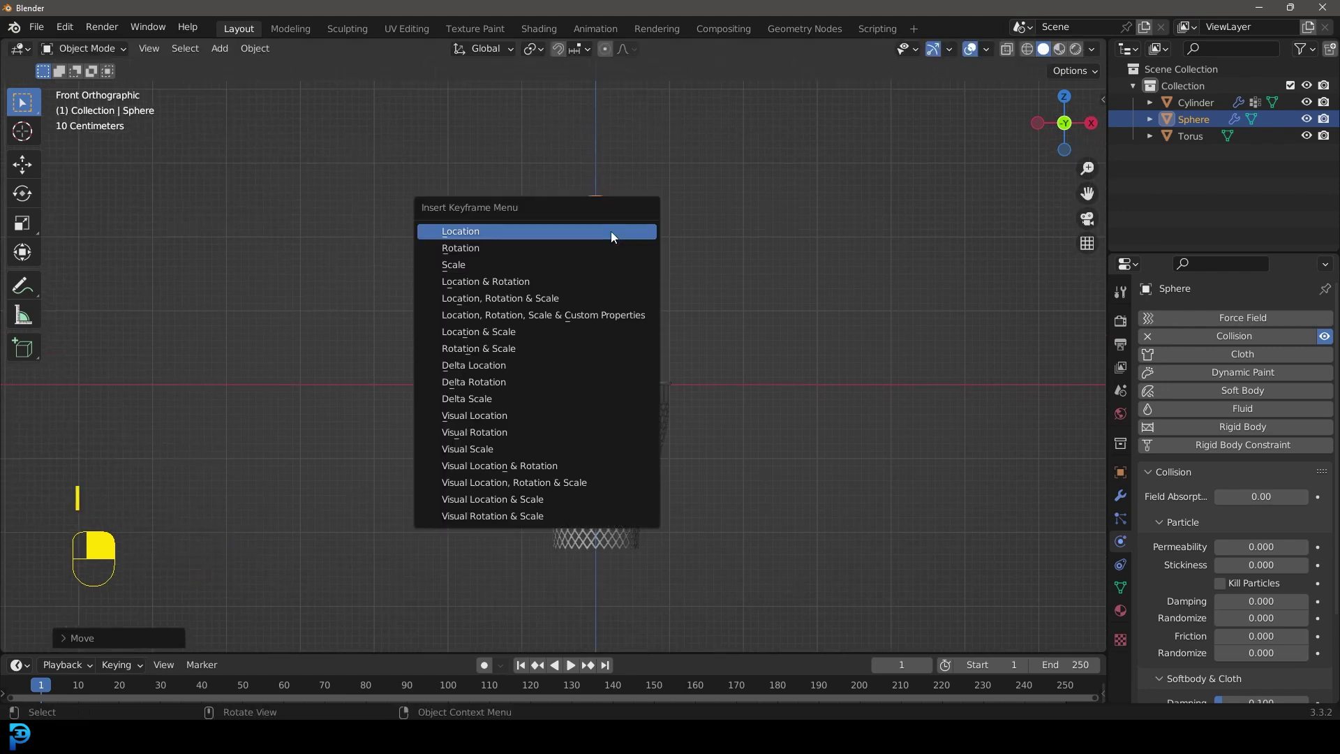
left_click(527, 281)
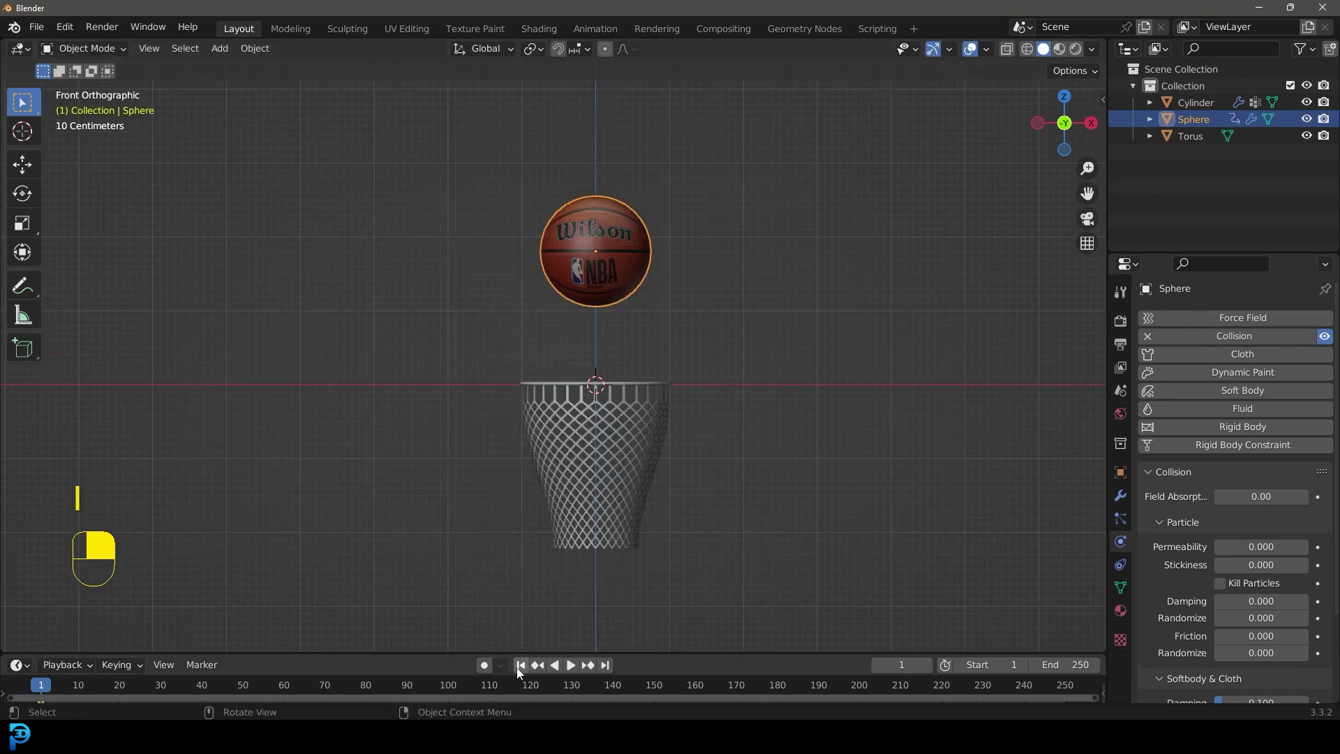
Enlarge the timeline and, at frame 20, lower the ball about 2.85 m along Z into the net with a Location & Rotation keyframe.
left_click_drag(419, 657, 419, 556)
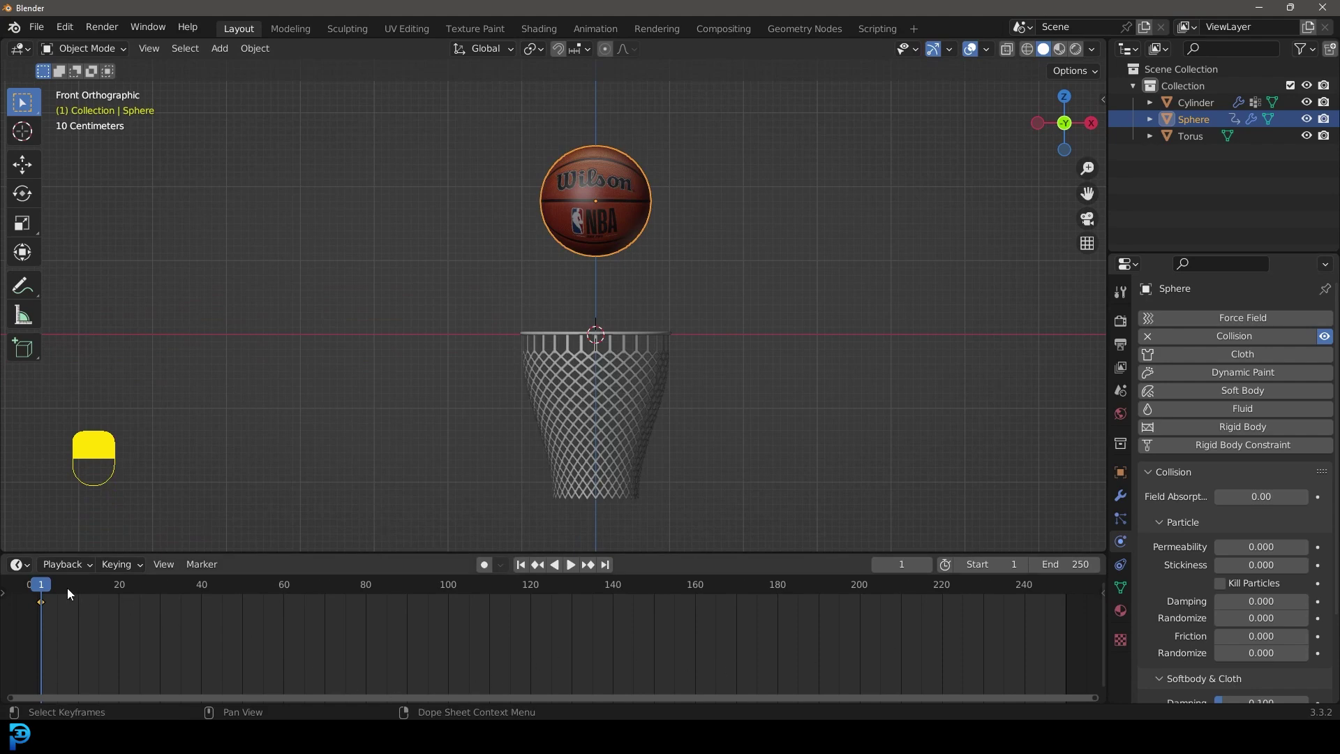
left_click_drag(67, 587, 119, 610)
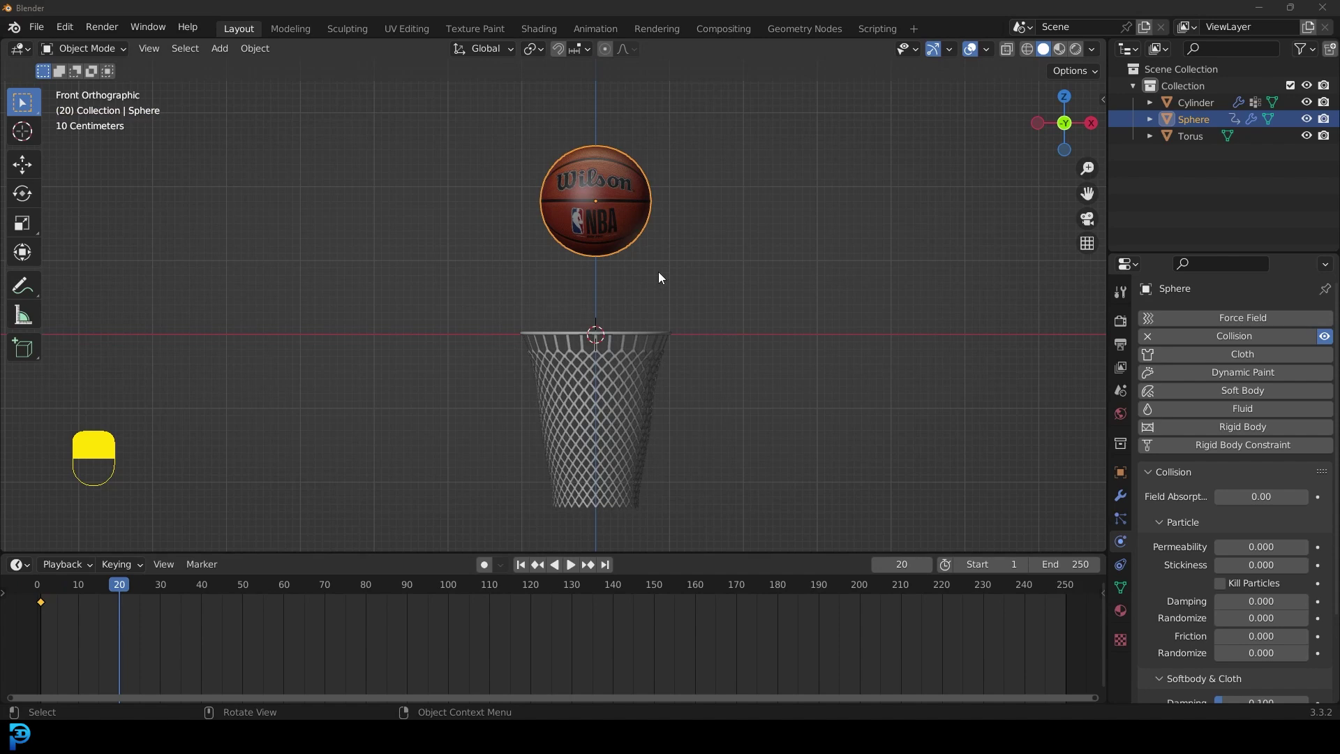
key("g")
key("z")
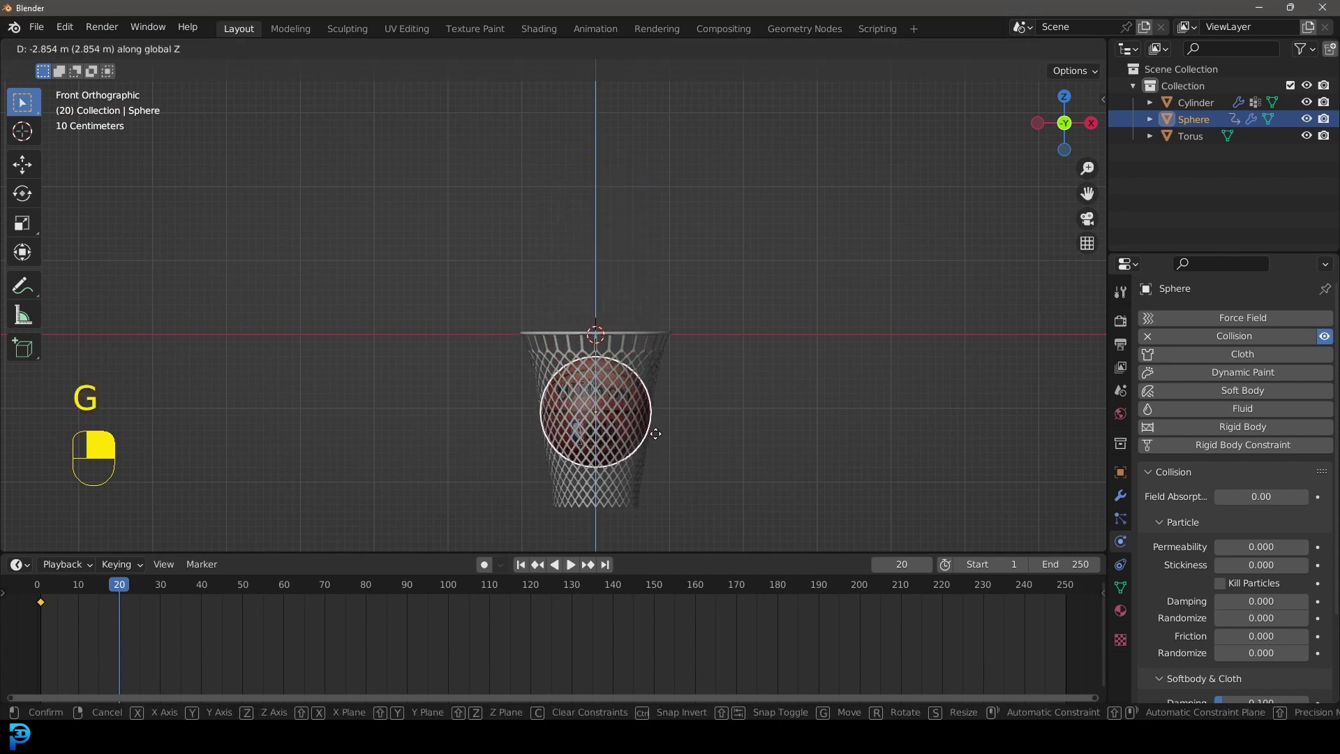
left_click(655, 433)
key("i")
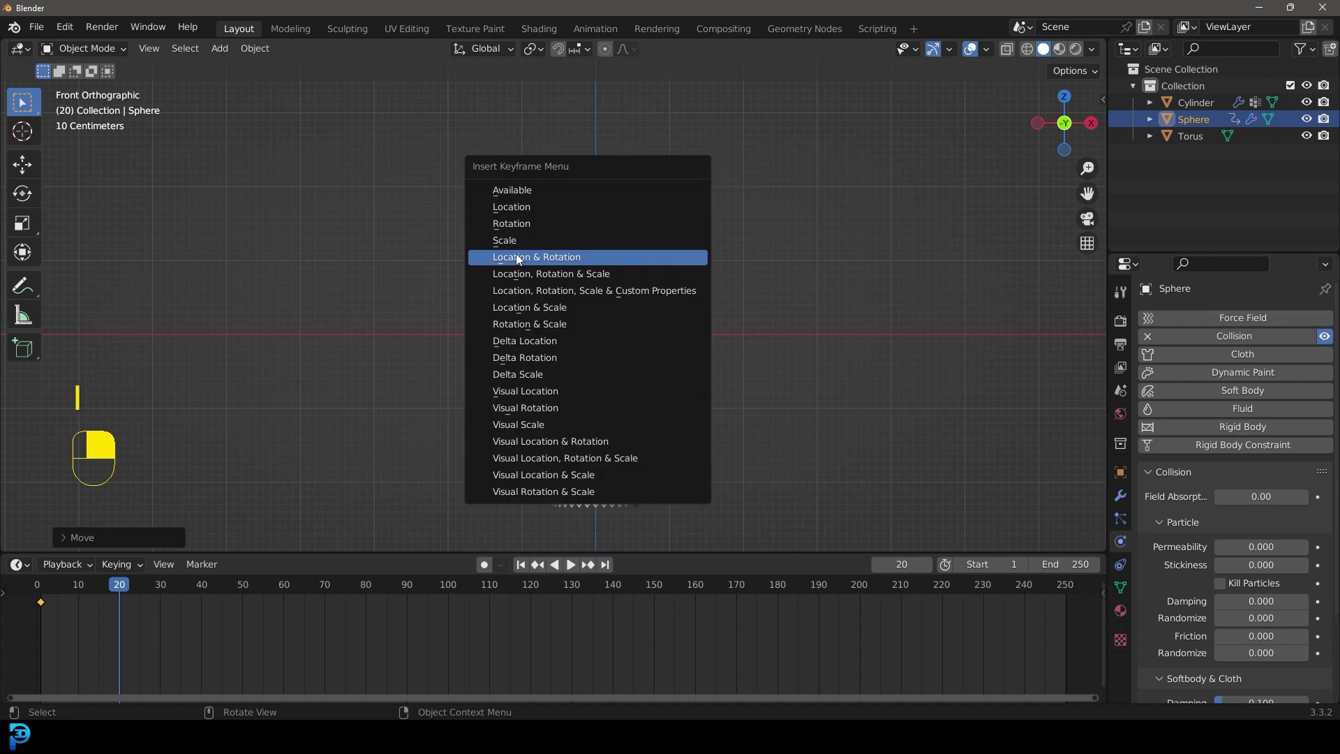
left_click(571, 260)
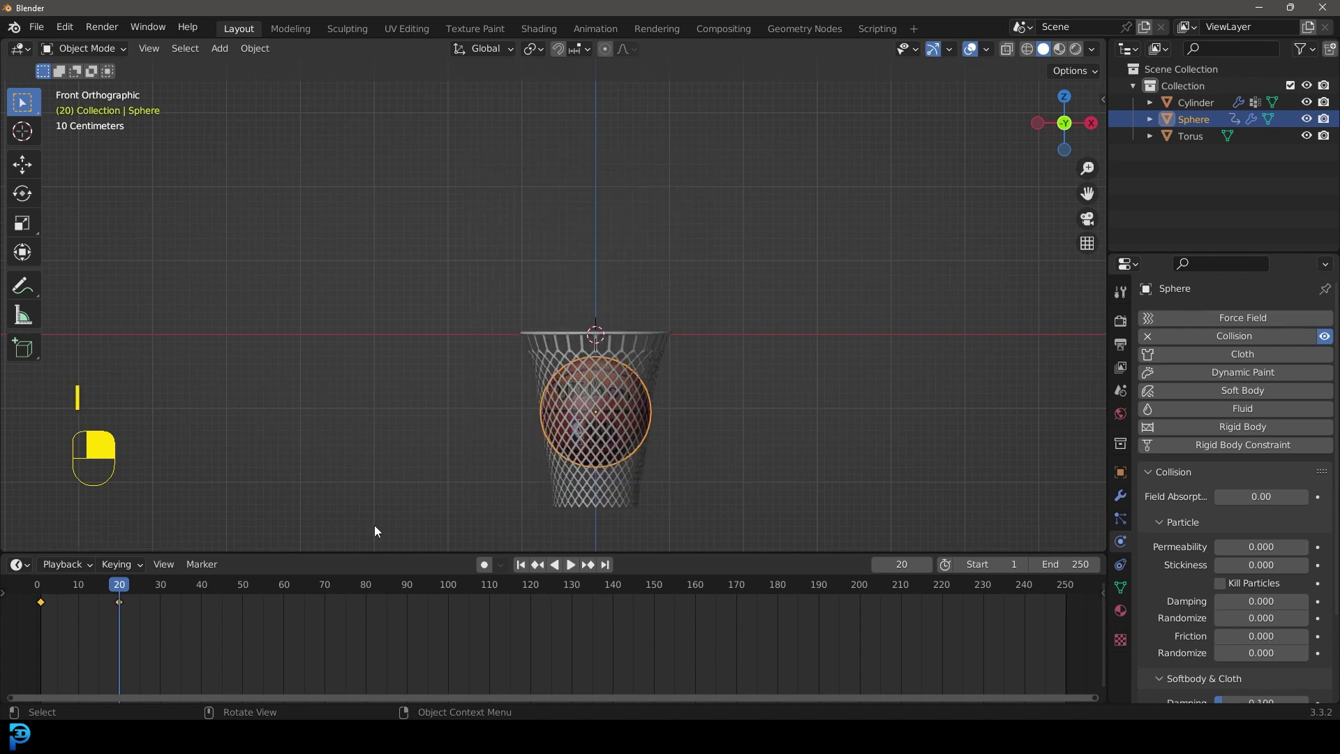
At frame 30, lower the ball slightly along Z toward the net's bottom opening and keyframe it.
left_click_drag(104, 599, 159, 593)
key("KP_1")
middle_click_drag(721, 451, 705, 390, "shift")
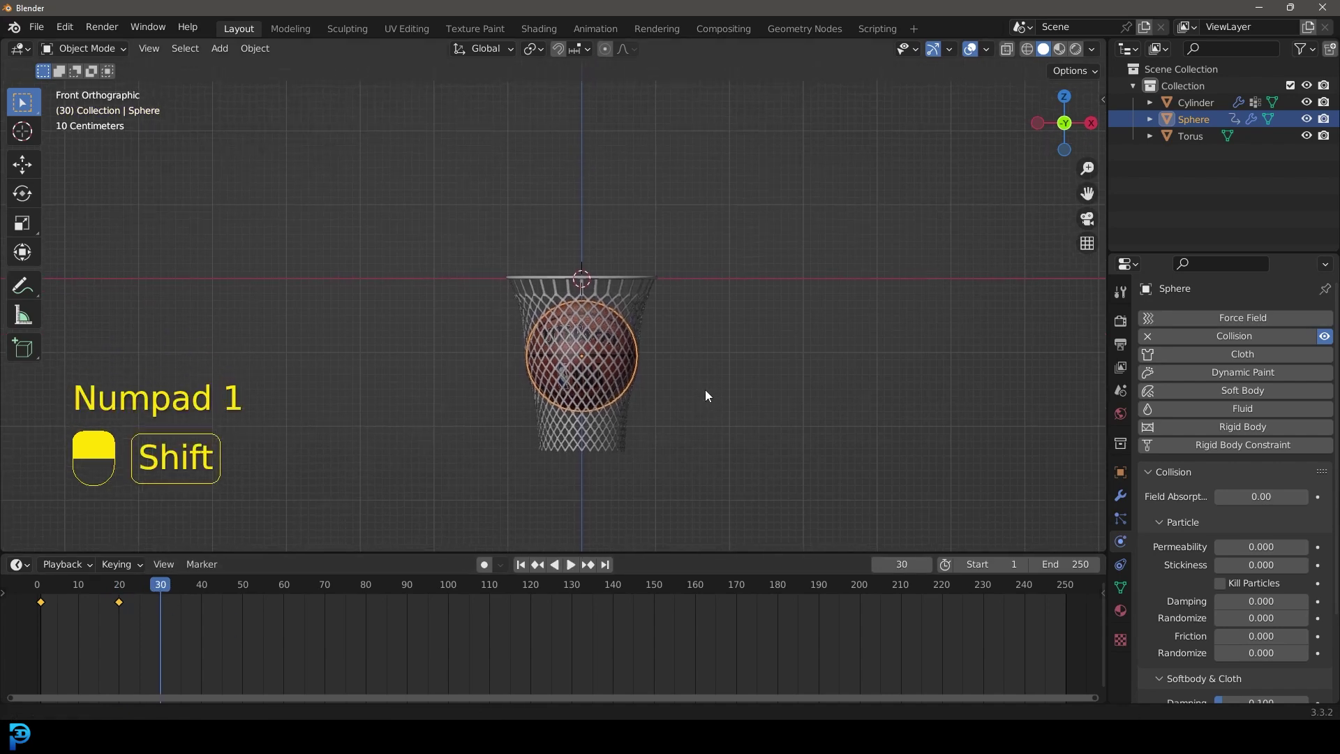
key("g")
key("z")
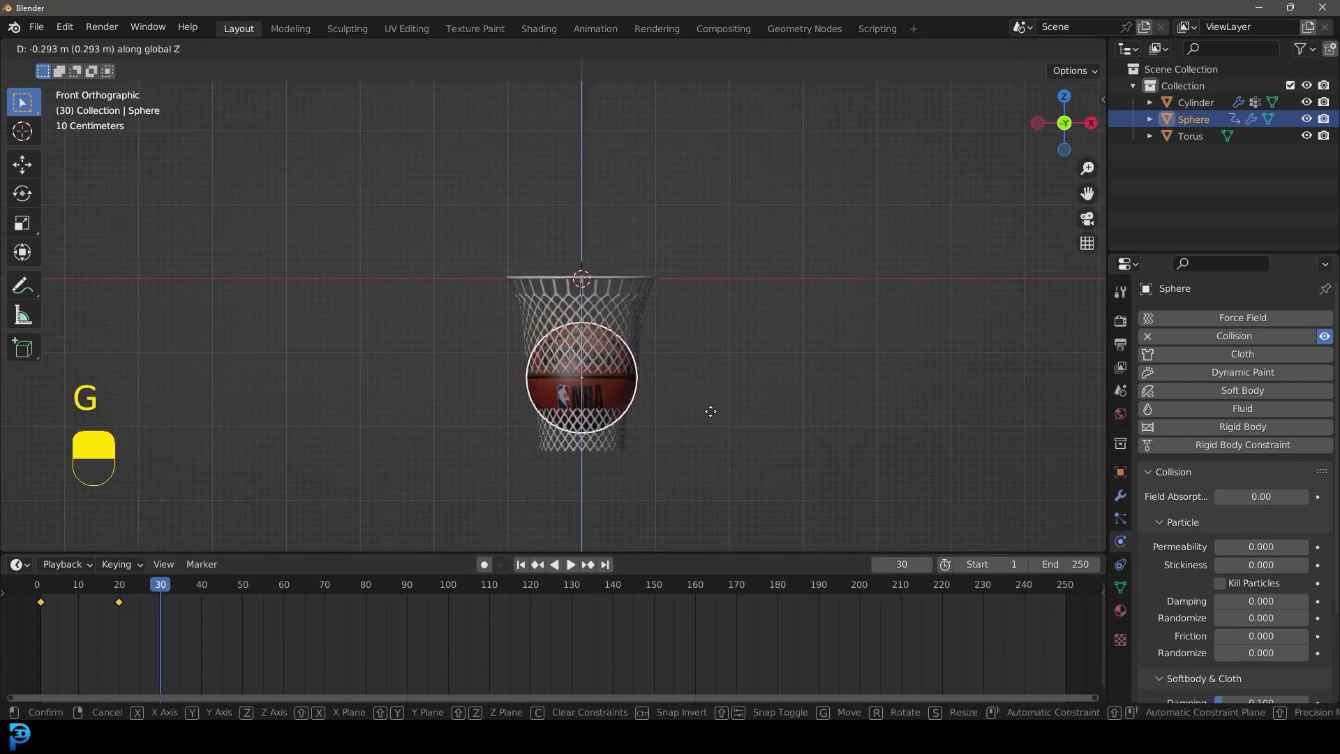
left_click(707, 377)
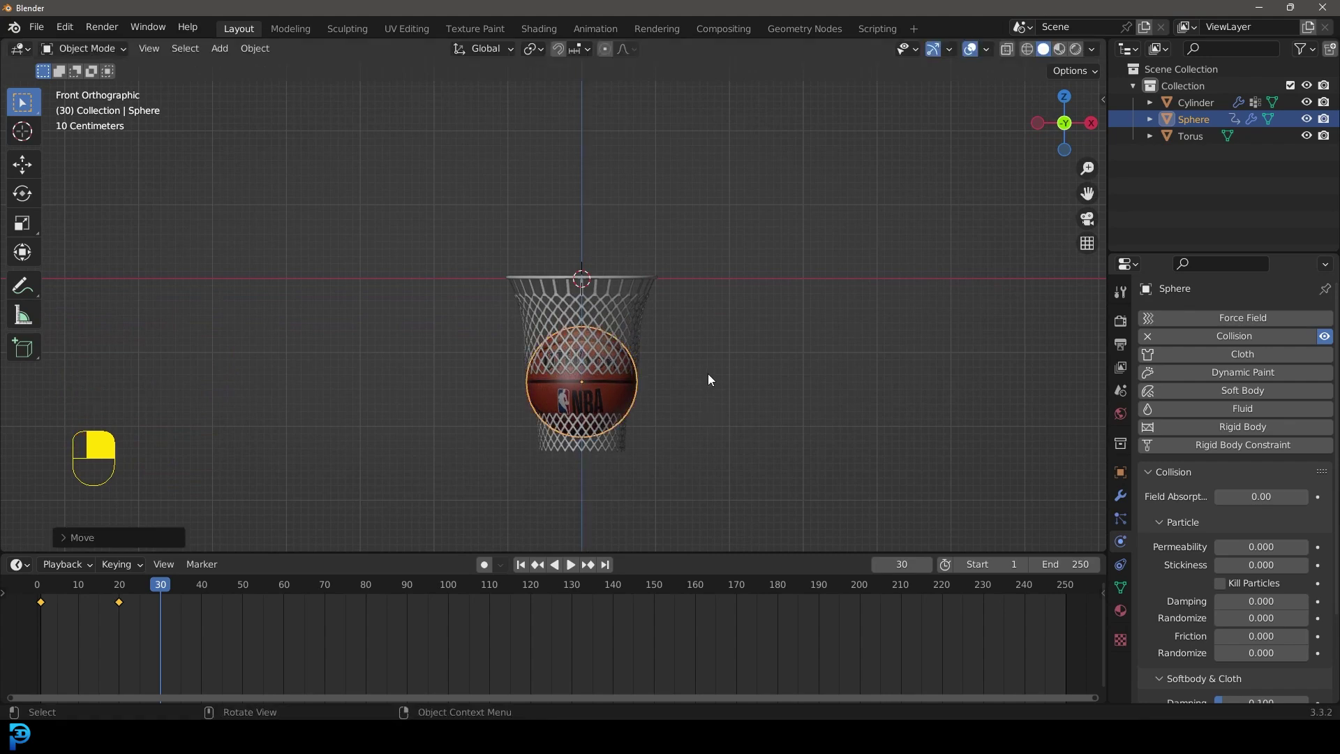
key("i")
left_click(679, 374)
Play the animation from the start and scrub past frame 30 to check how the net reacts to the ball.
left_click_drag(160, 587, 37, 593)
key("space")
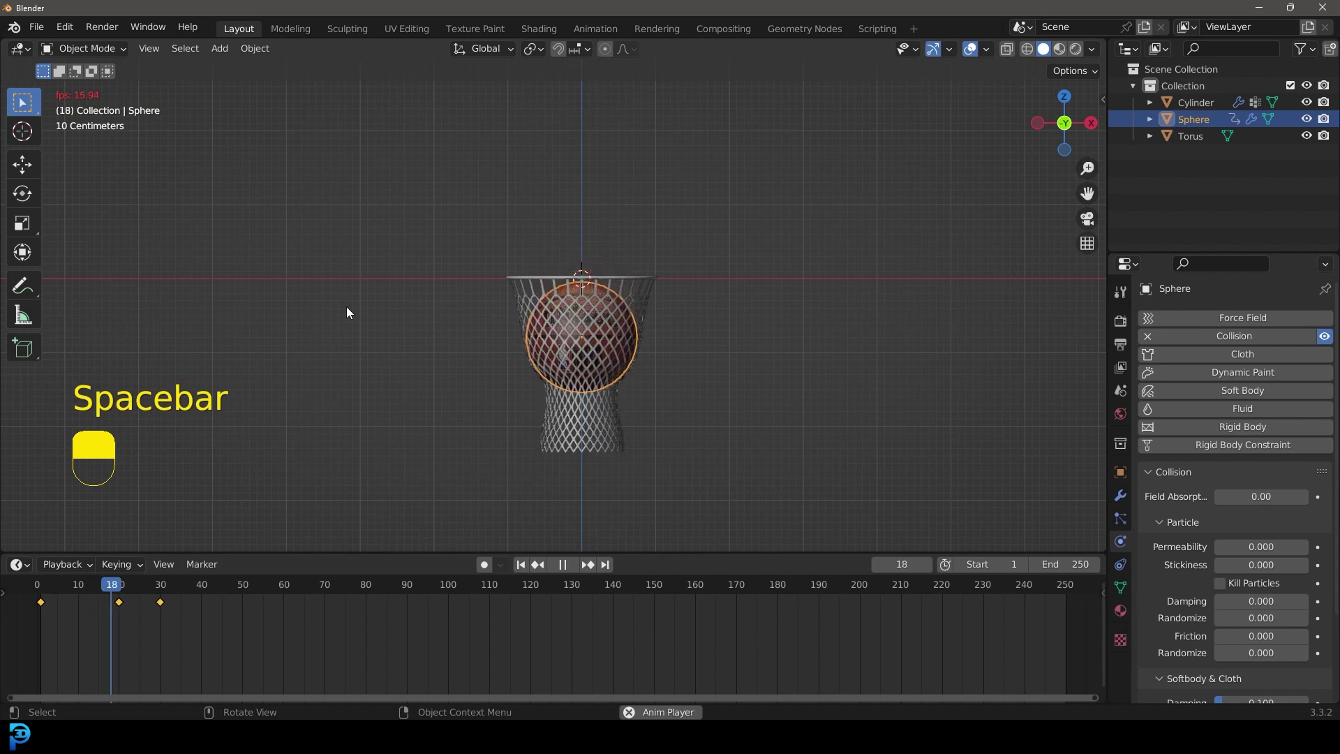
key("space")
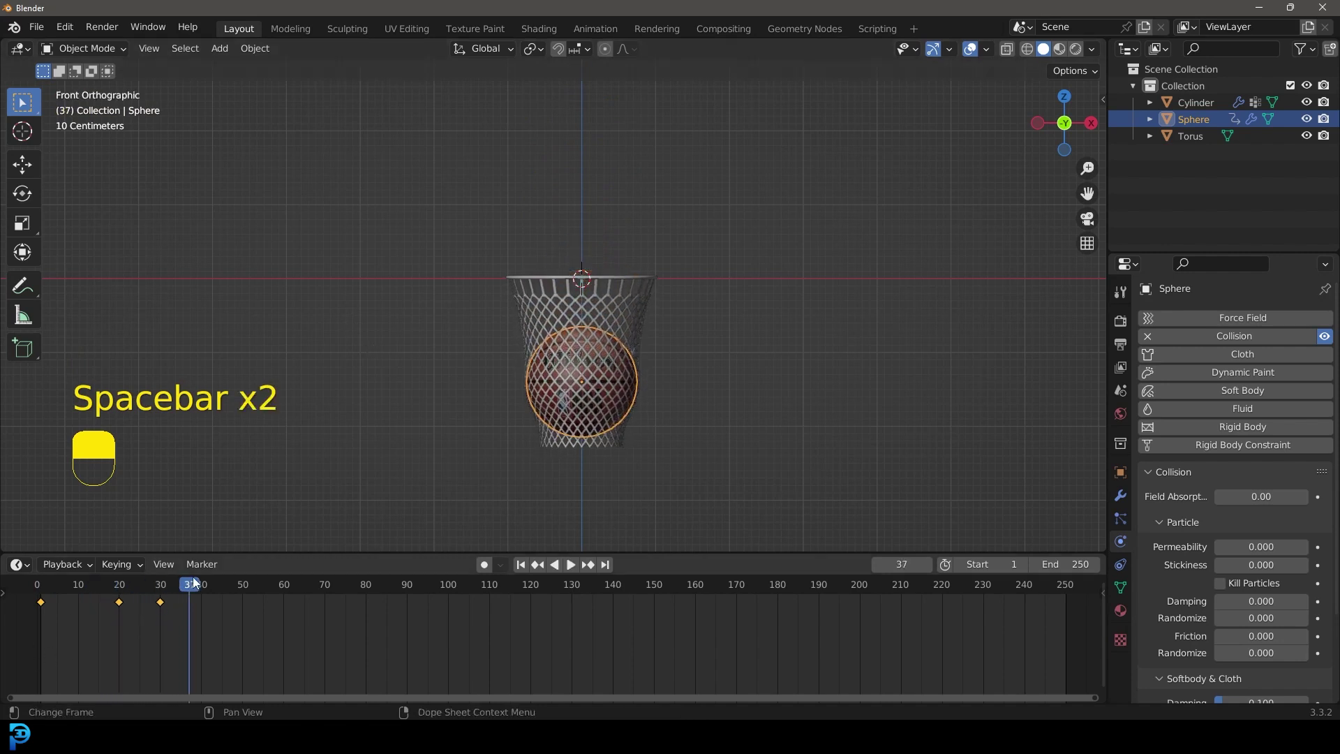
left_click_drag(197, 591, 236, 600)
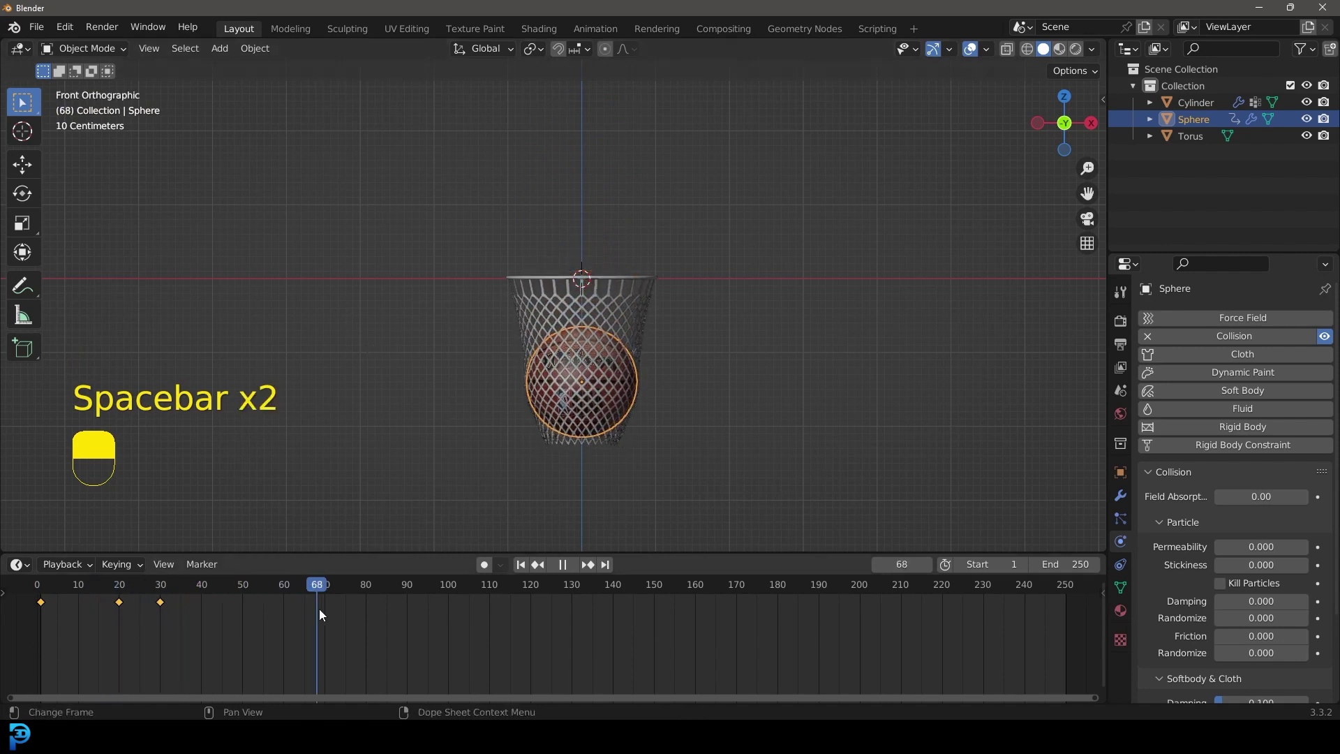
At frame 48, move the ball straight down well below the net and keyframe it.
left_click_drag(320, 609, 259, 611)
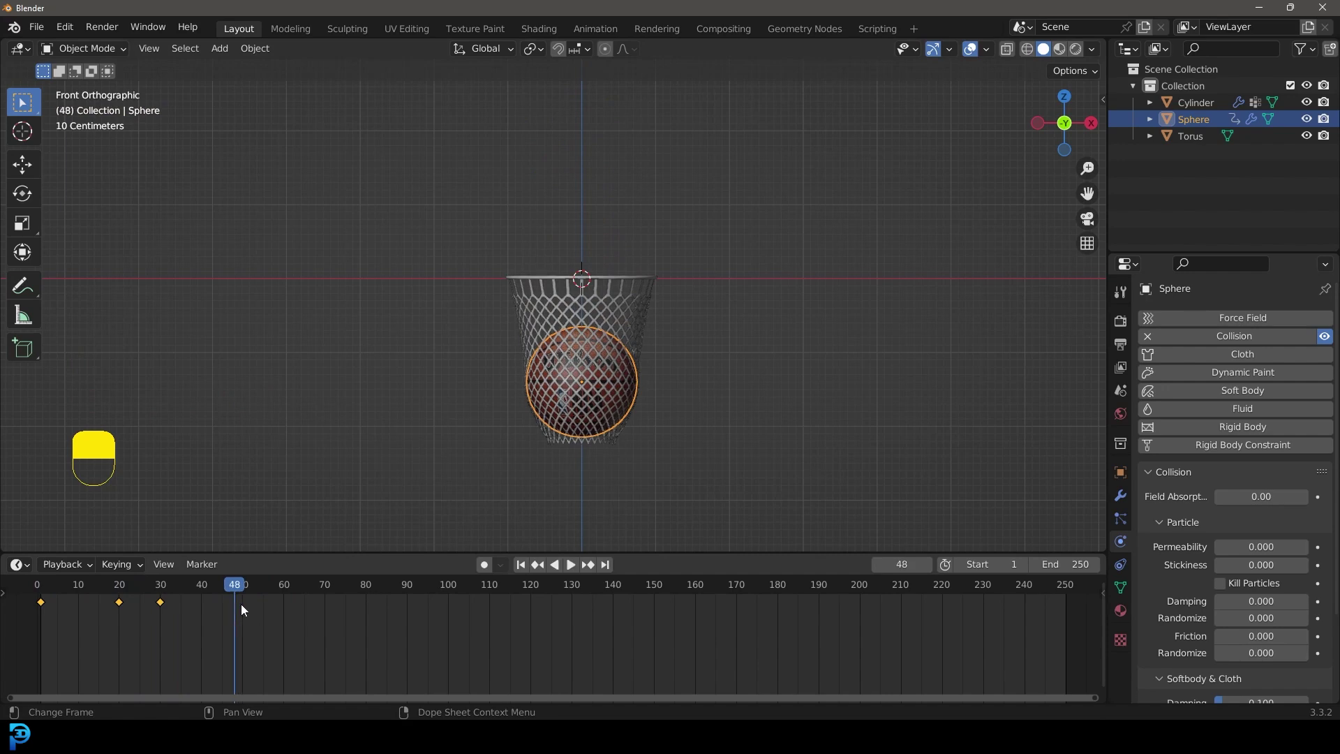
scroll(621, 391, "down", 2)
middle_click_drag(640, 403, 639, 342, "shift")
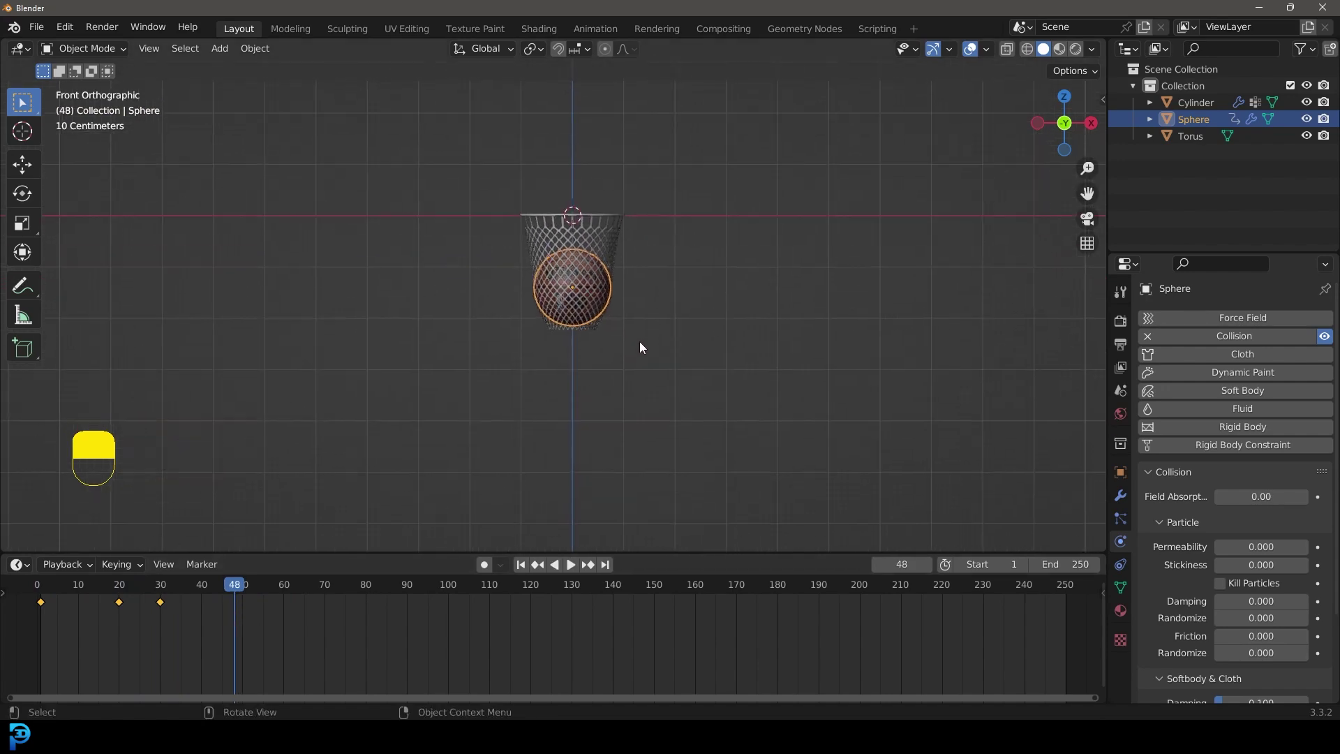
key("g")
left_click(626, 513)
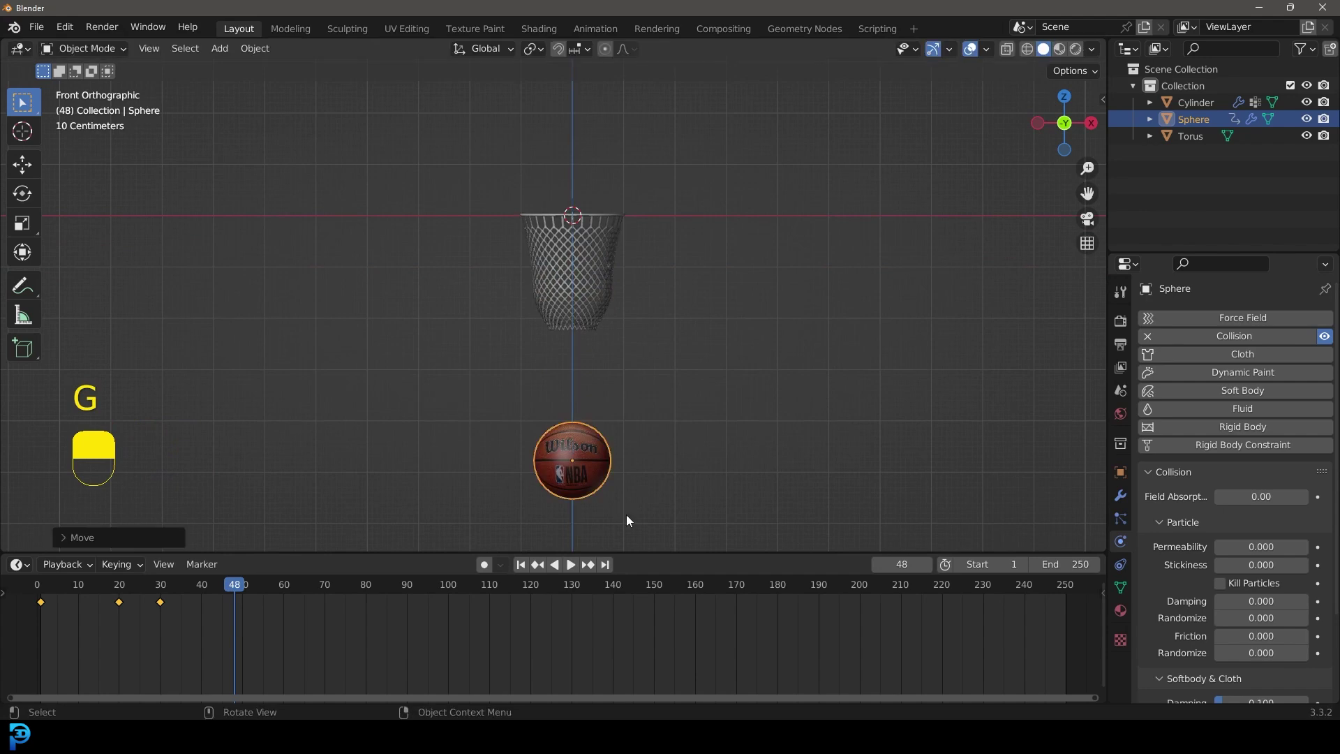
key("i")
left_click(508, 252)
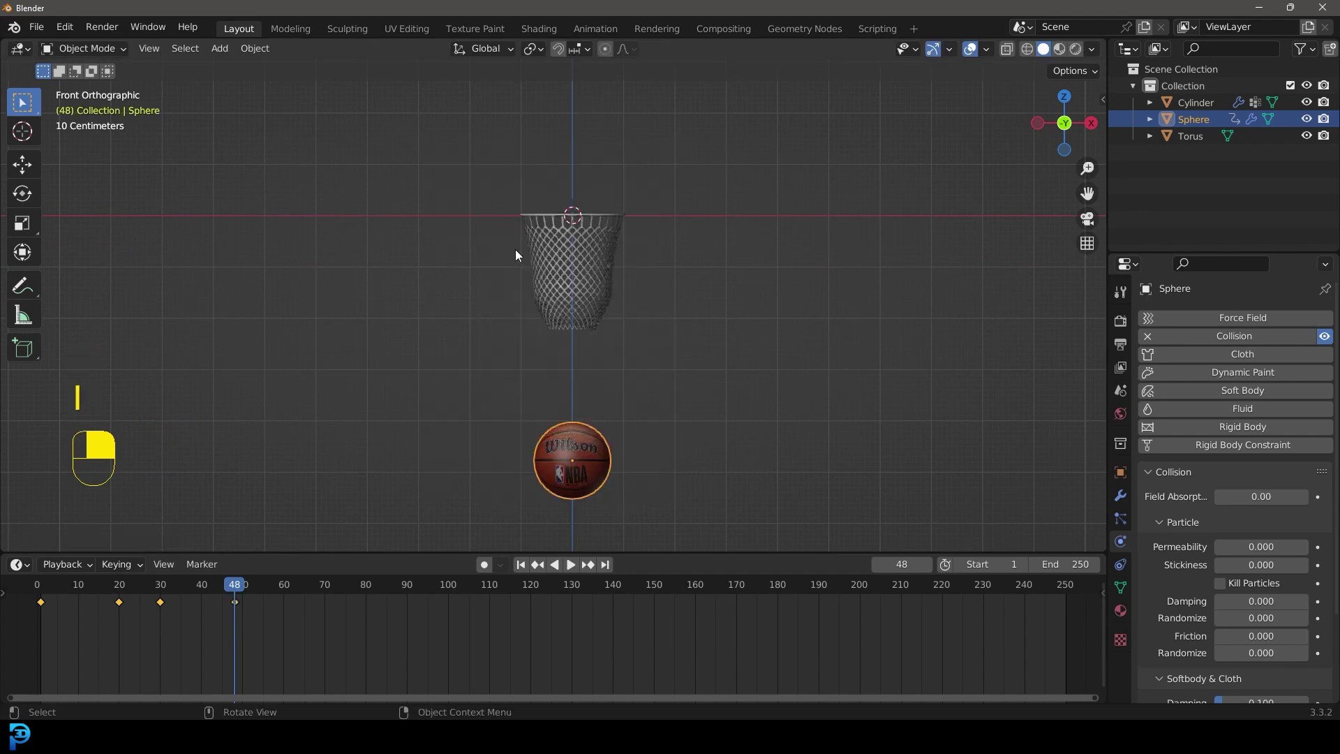
Set the animation's end frame to 70.
double_click(1060, 563)
type("70")
key("Return")
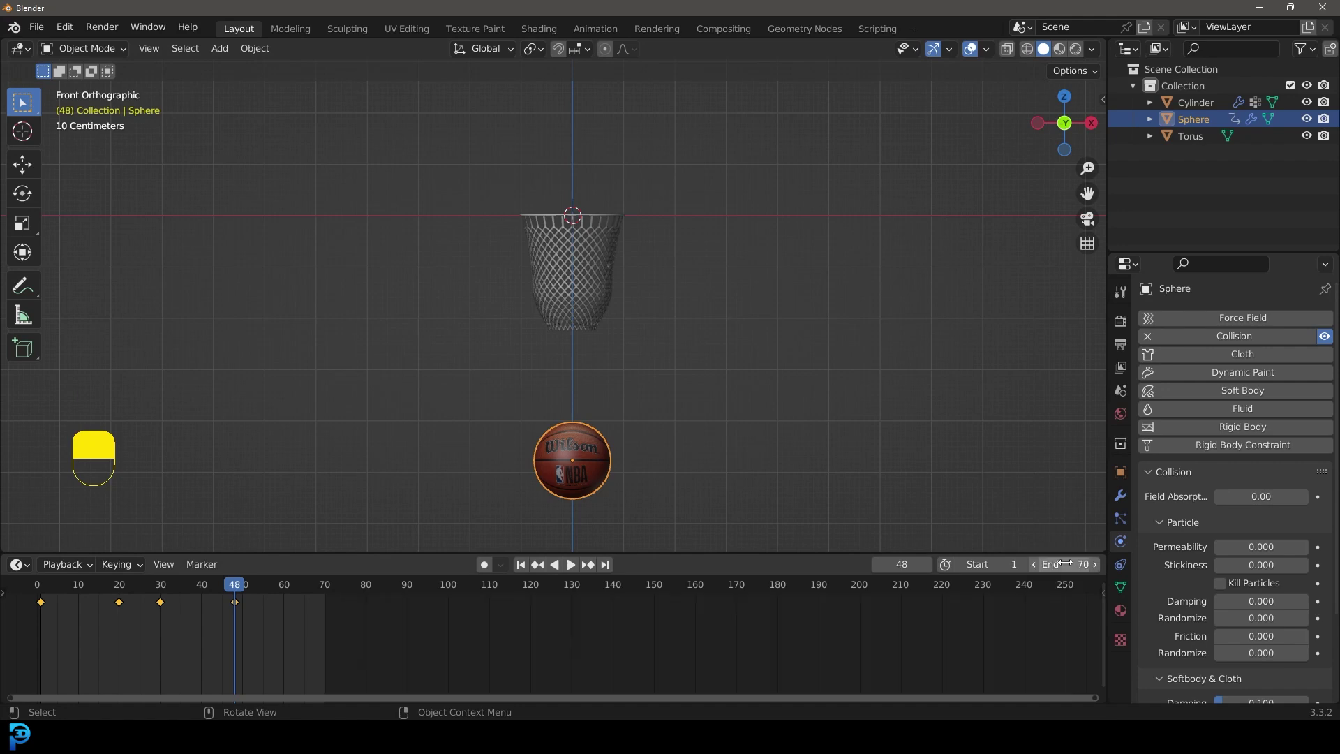
Play the animation from frame 1 in front view to check how the ball drops through and below the net.
key("shift+Left")
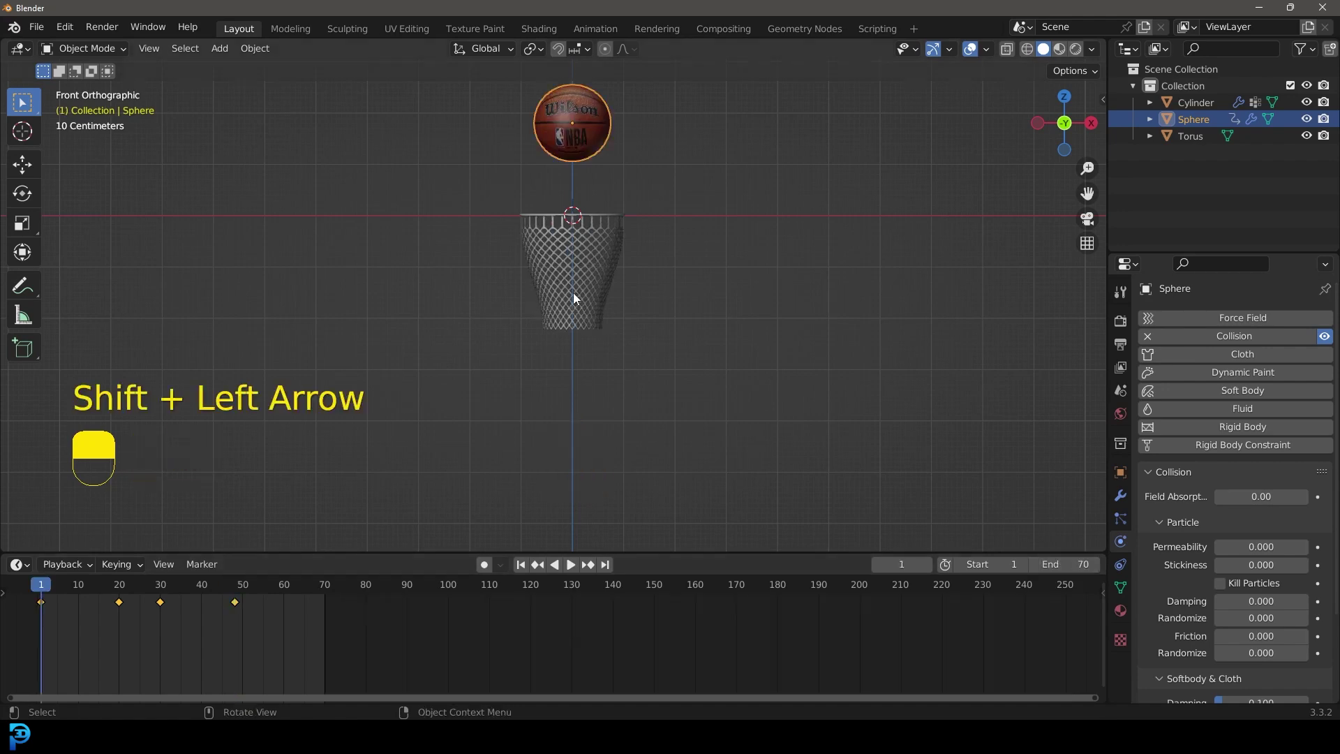
scroll(640, 343, "up", 3)
key("alt+a")
middle_click_drag(735, 326, 708, 353, "shift")
key("space")
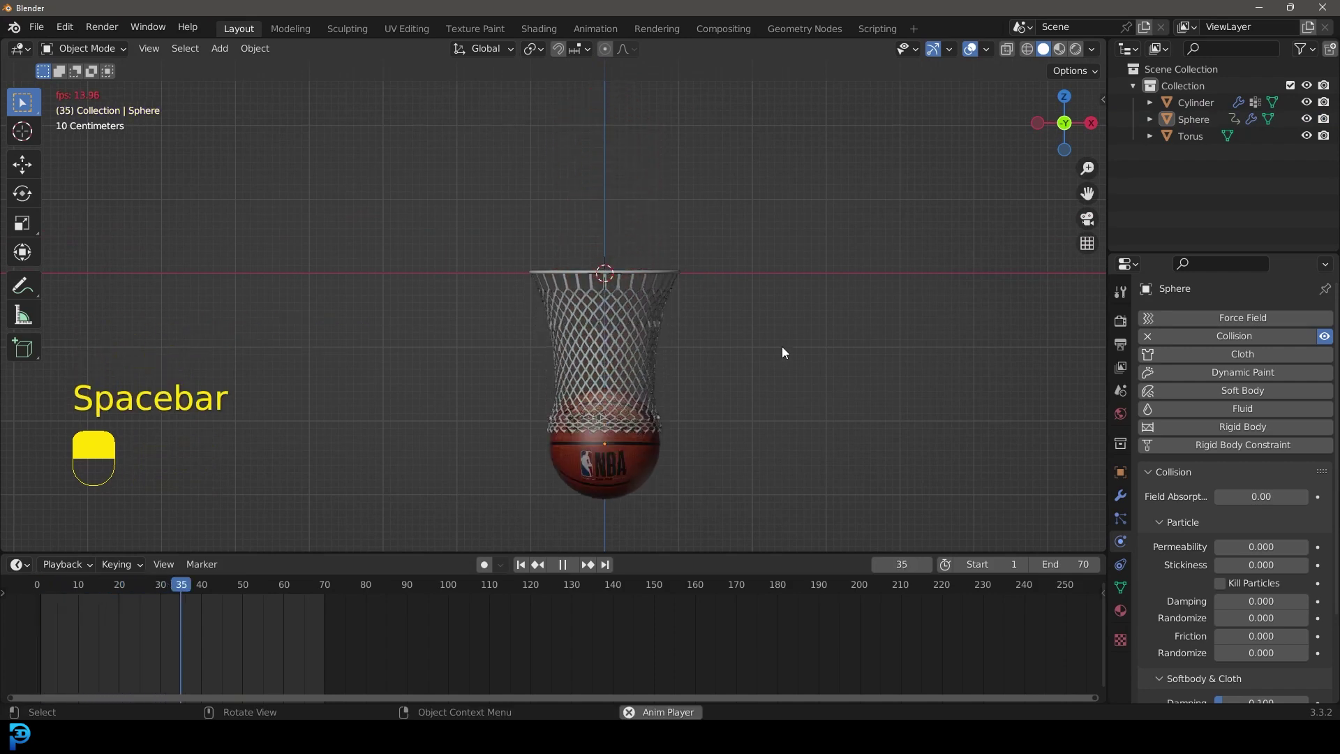
key("space")
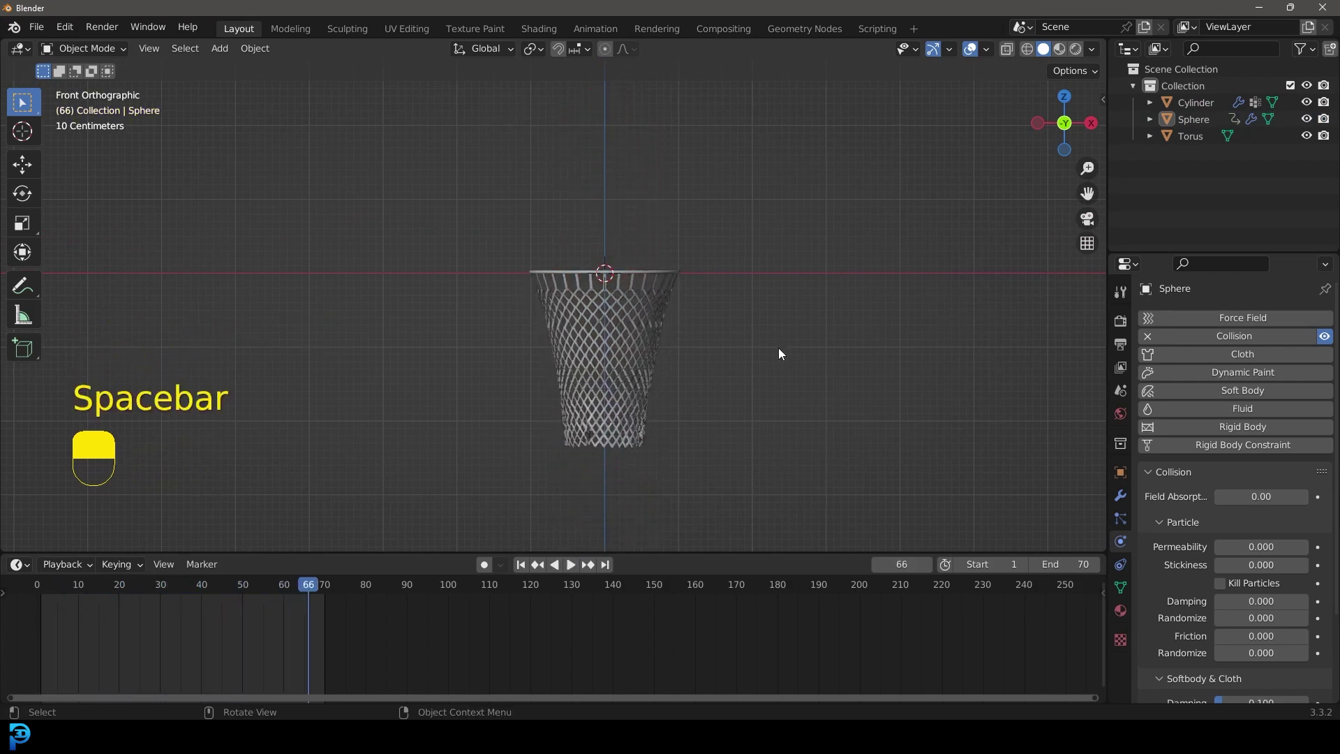
key("shift+Left")
key("space")
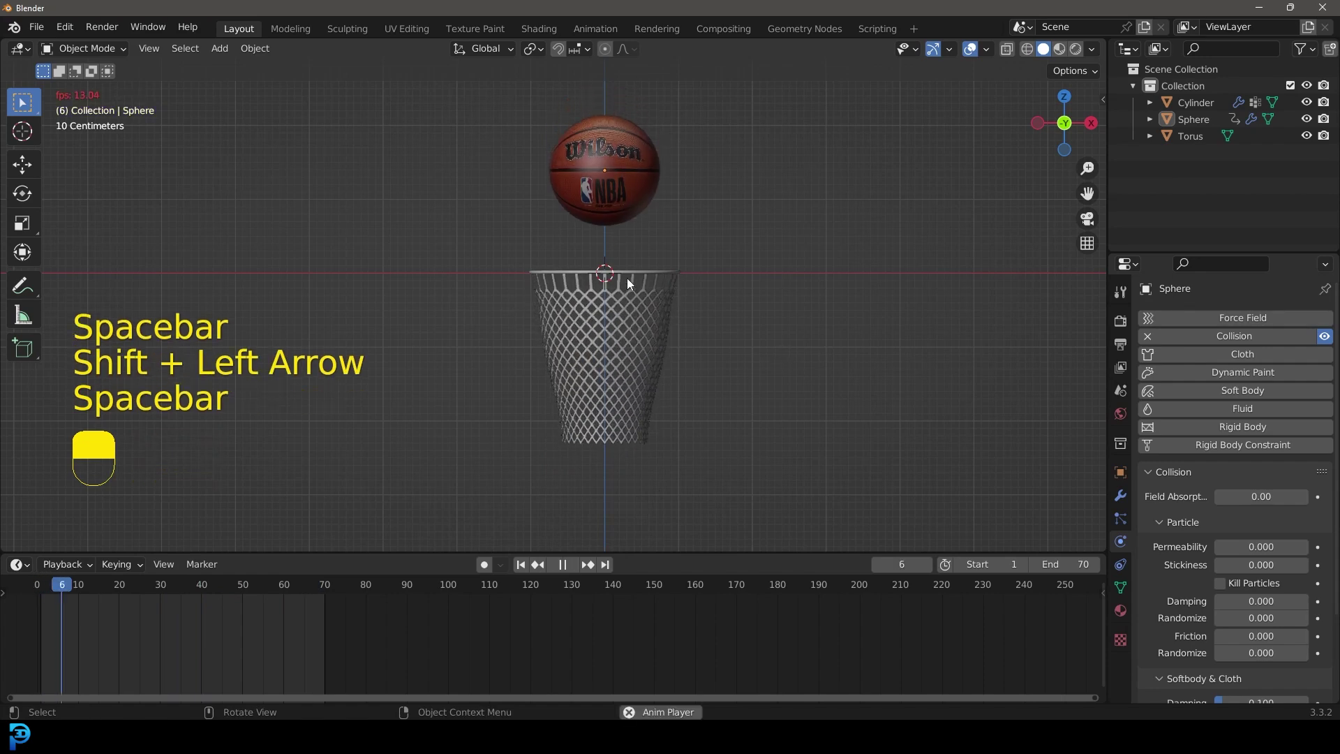
middle_click_drag(679, 239, 661, 99, "shift")
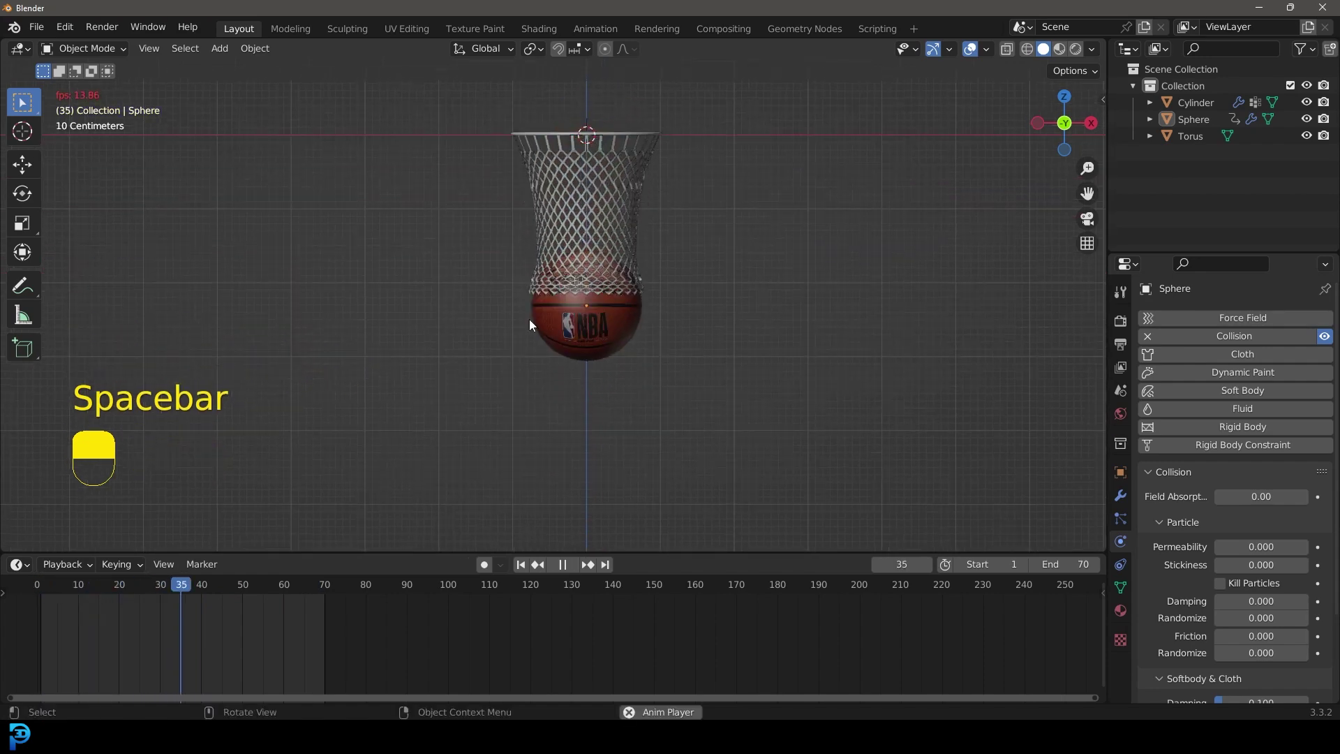
key("space")
At frame 48, move the ball further down below the net and keyframe its new position.
left_click(585, 463)
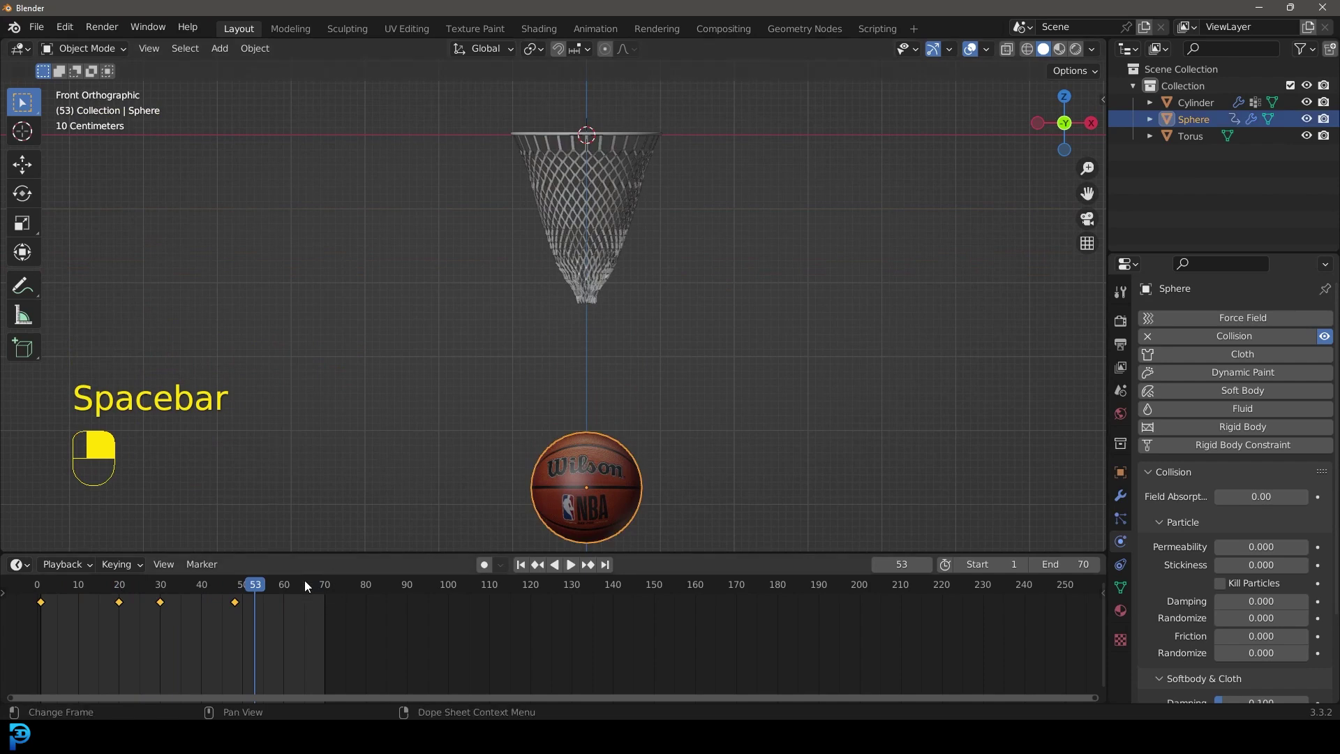
left_click_drag(304, 585, 235, 590)
scroll(584, 464, "down", 1)
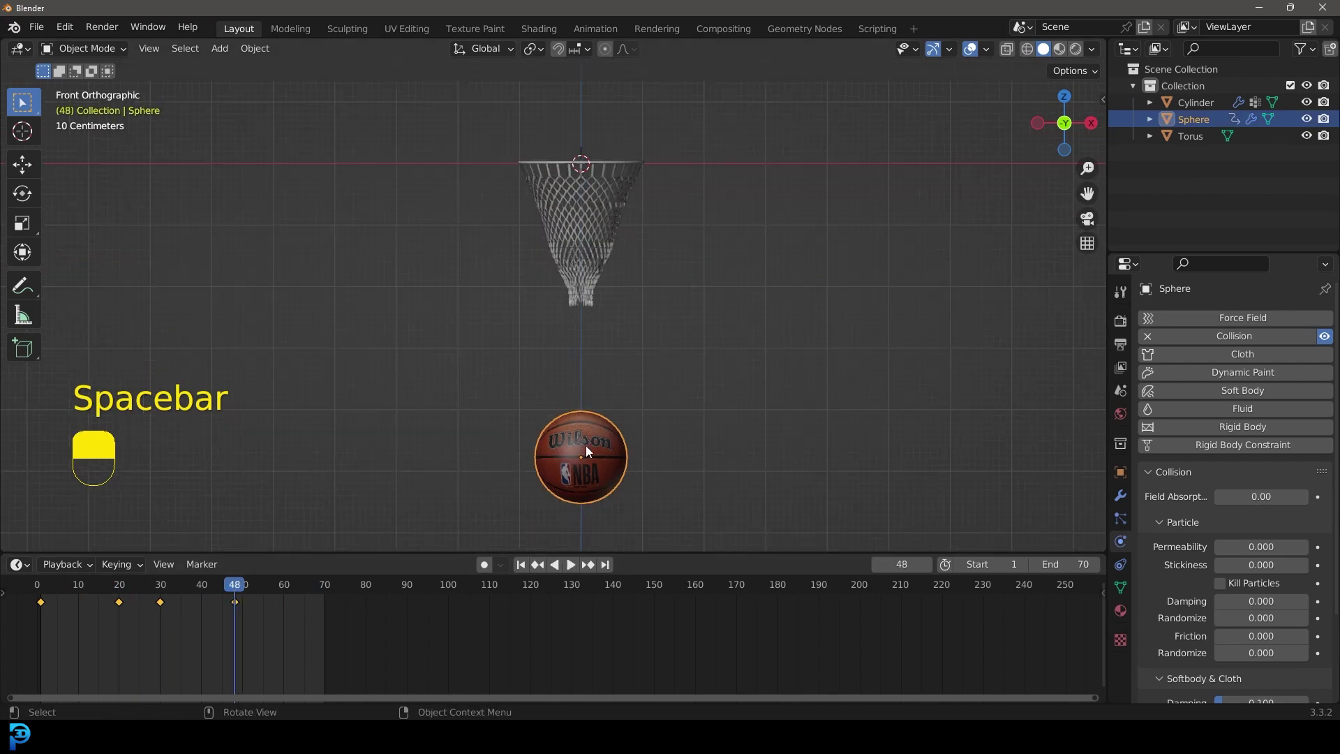
key("g")
left_click(593, 505)
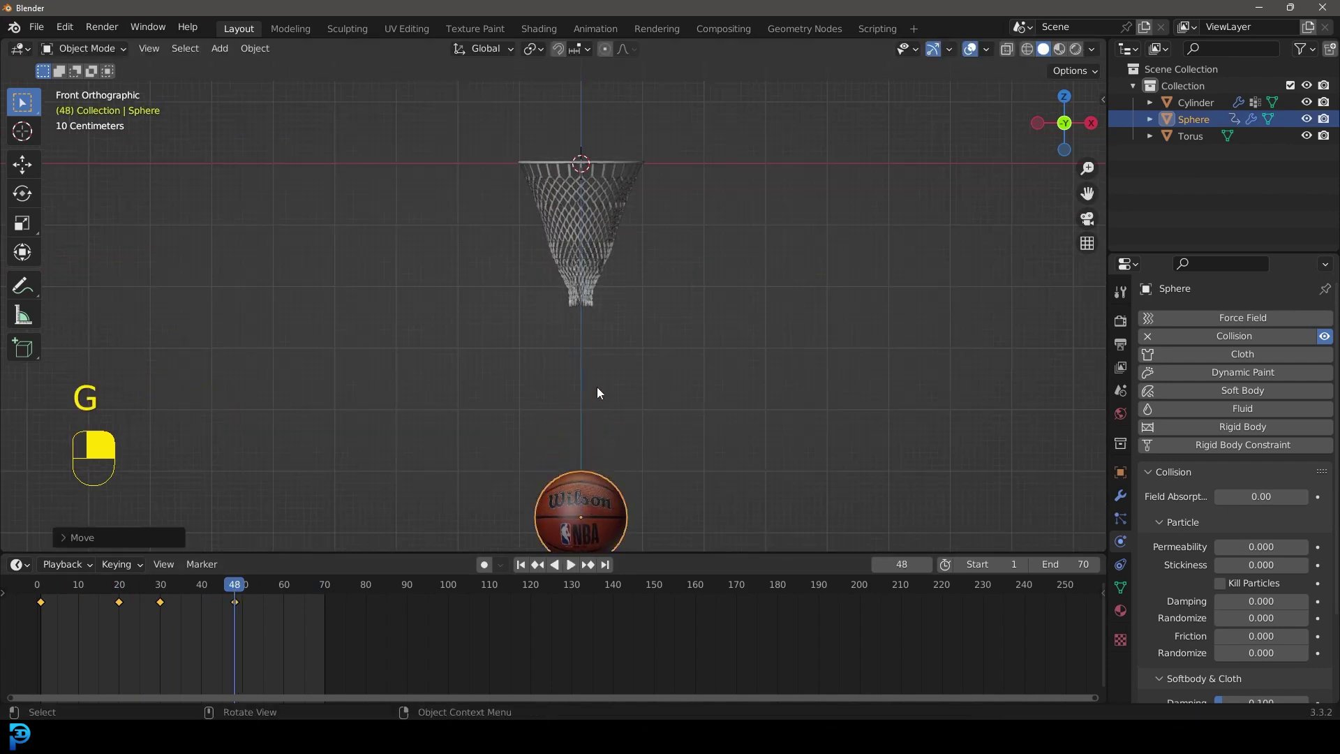
key("i")
left_click(597, 385)
Replay the animation from the start to check the ball's falling speed after the lower end position.
left_click_drag(239, 585, 32, 587)
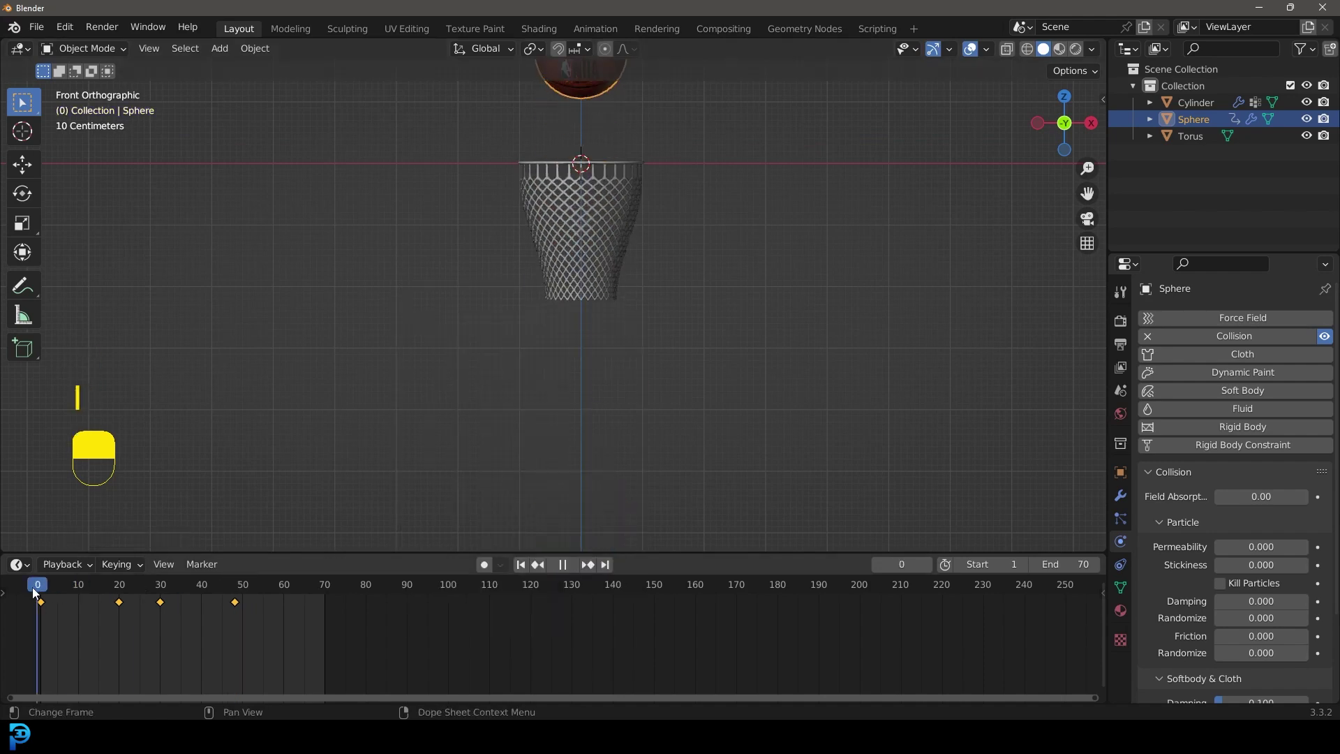
key("space")
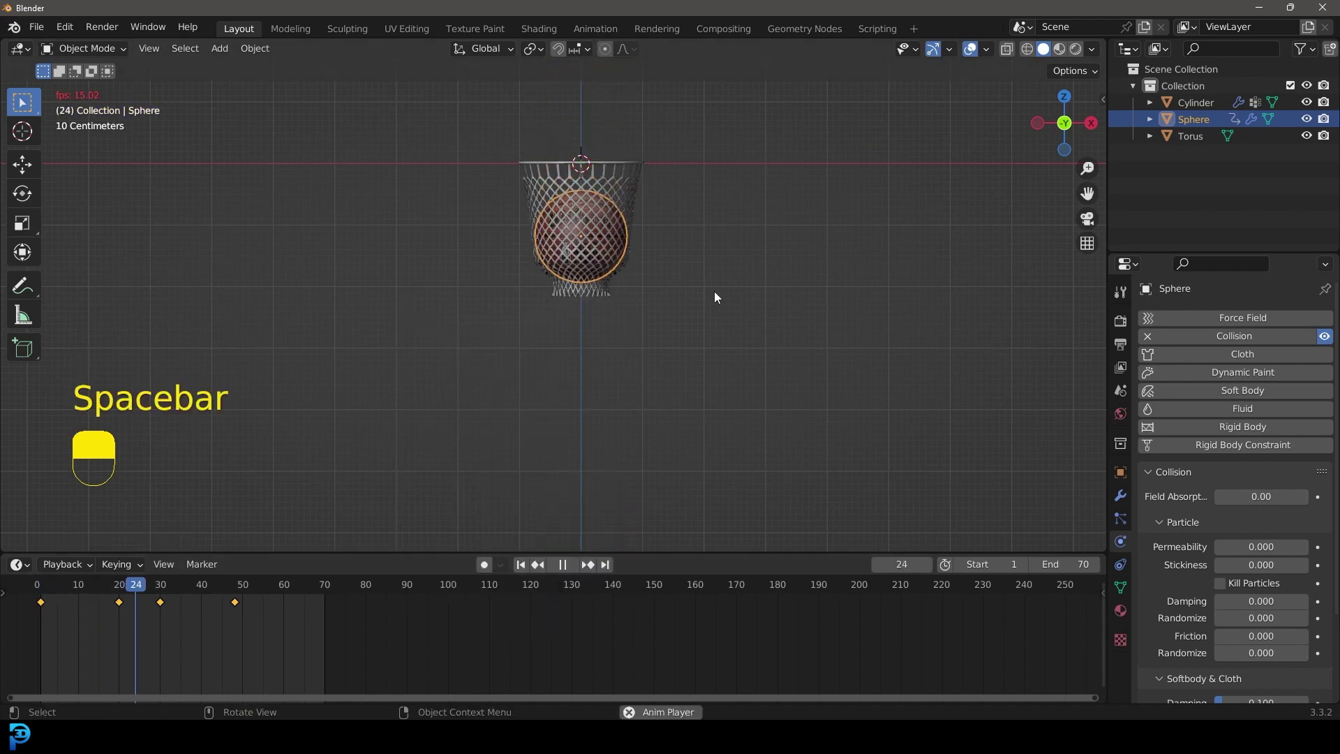
scroll(712, 297, "down", 3)
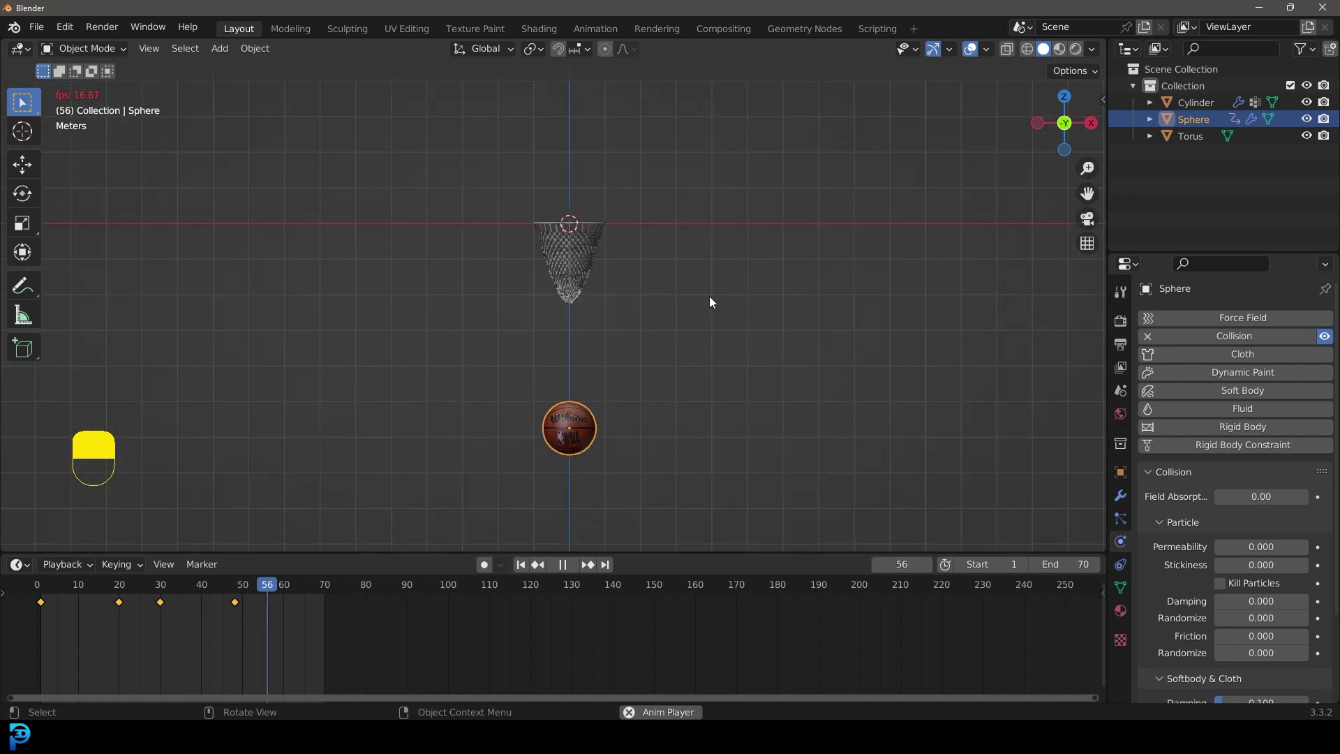
scroll(685, 265, "up", 3)
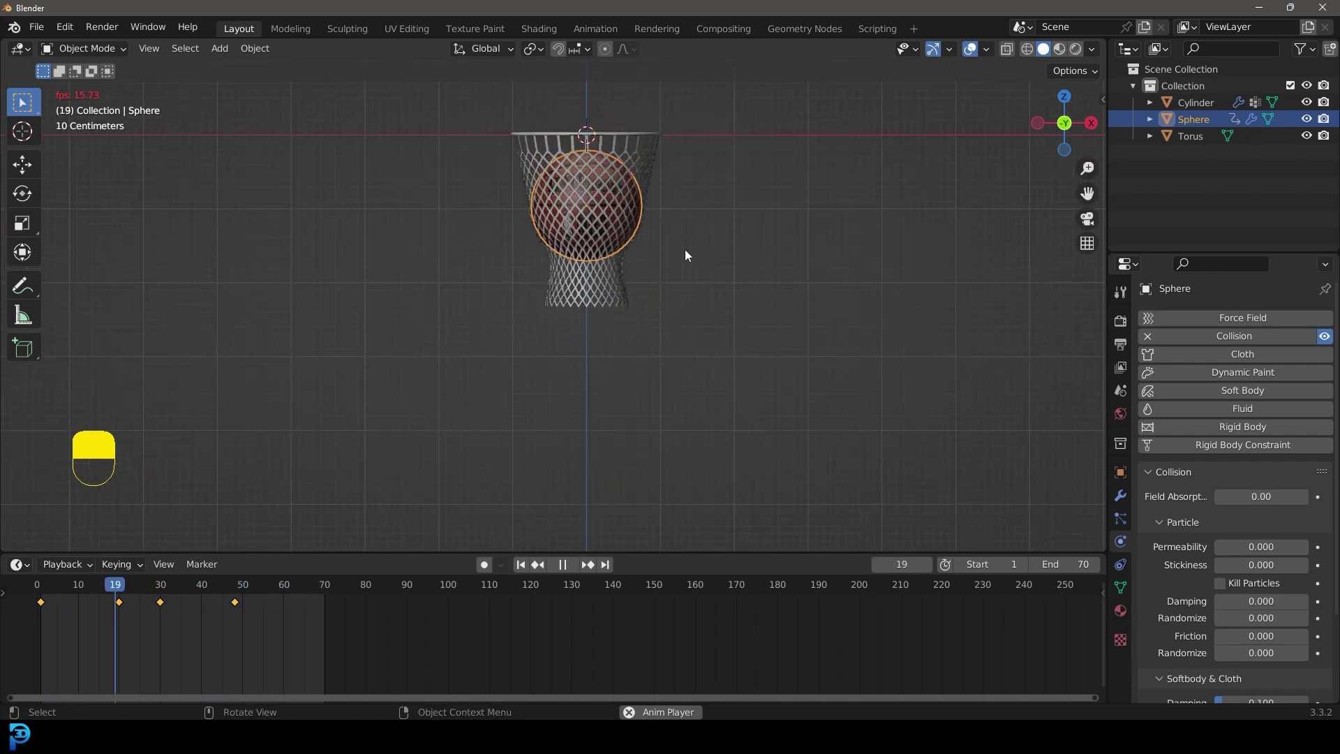
key("space")
Shift the ball's last three keyframes to frames 15, 25 and 43, and play back the faster drop.
left_click_drag(293, 640, 21, 565)
key("g")
left_click(163, 589)
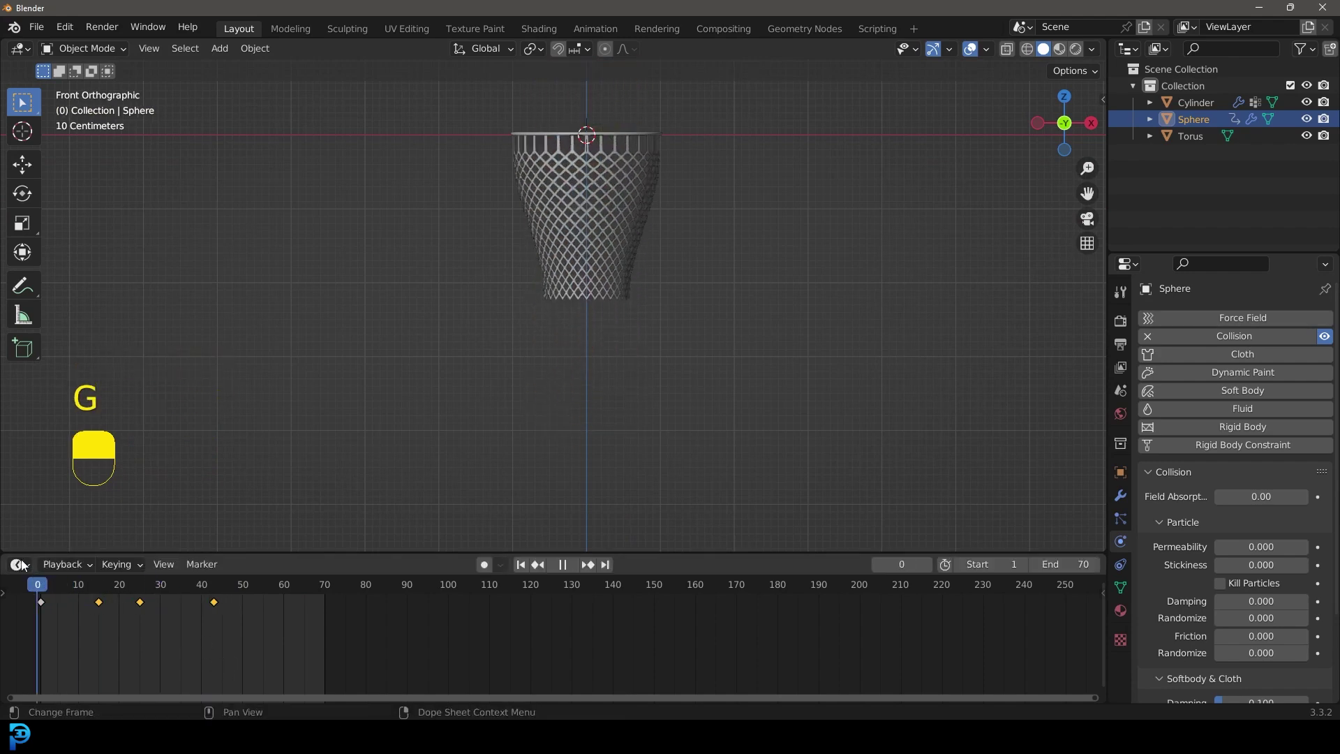
key("shift+Left")
key("space")
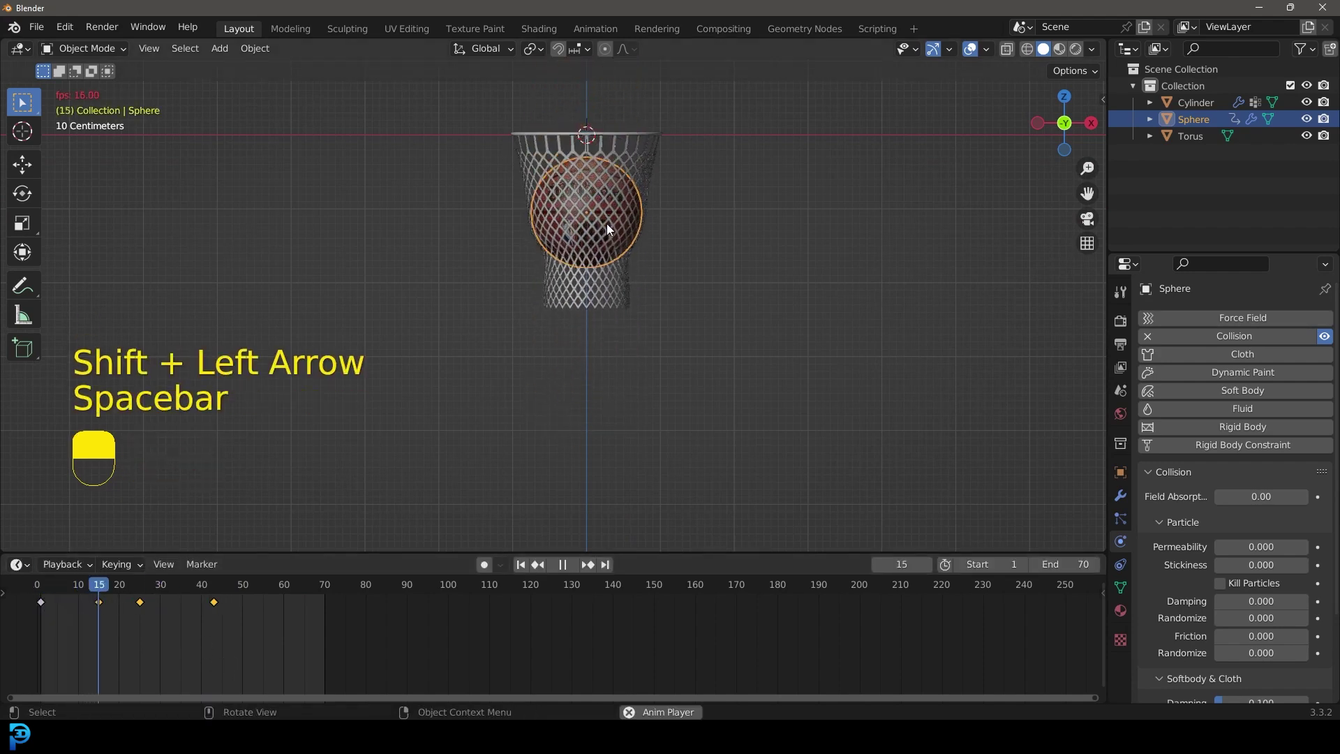
key("space")
Shift the ball's last two keyframes to frames 21 and 39, and play back the result.
left_click_drag(262, 641, 32, 572)
key("g")
left_click(165, 601)
key("space")
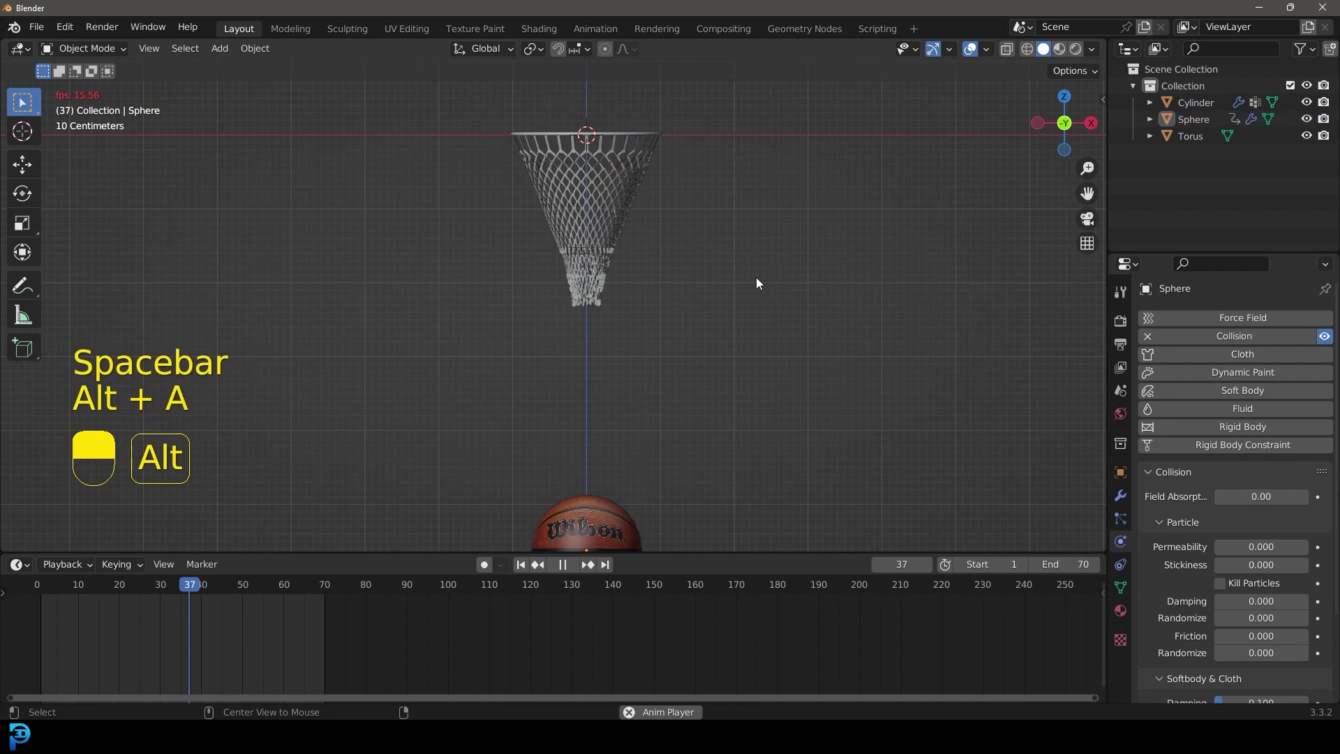
key("space")
key("shift+Left")
Add a Solidify modifier to the net with a thickness of -0.024 m.
middle_click_drag(686, 274, 659, 365, "shift")
scroll(666, 307, "up", 2)
left_click(667, 323)
middle_click_drag(665, 304, 681, 338)
scroll(856, 379, "up", 1)
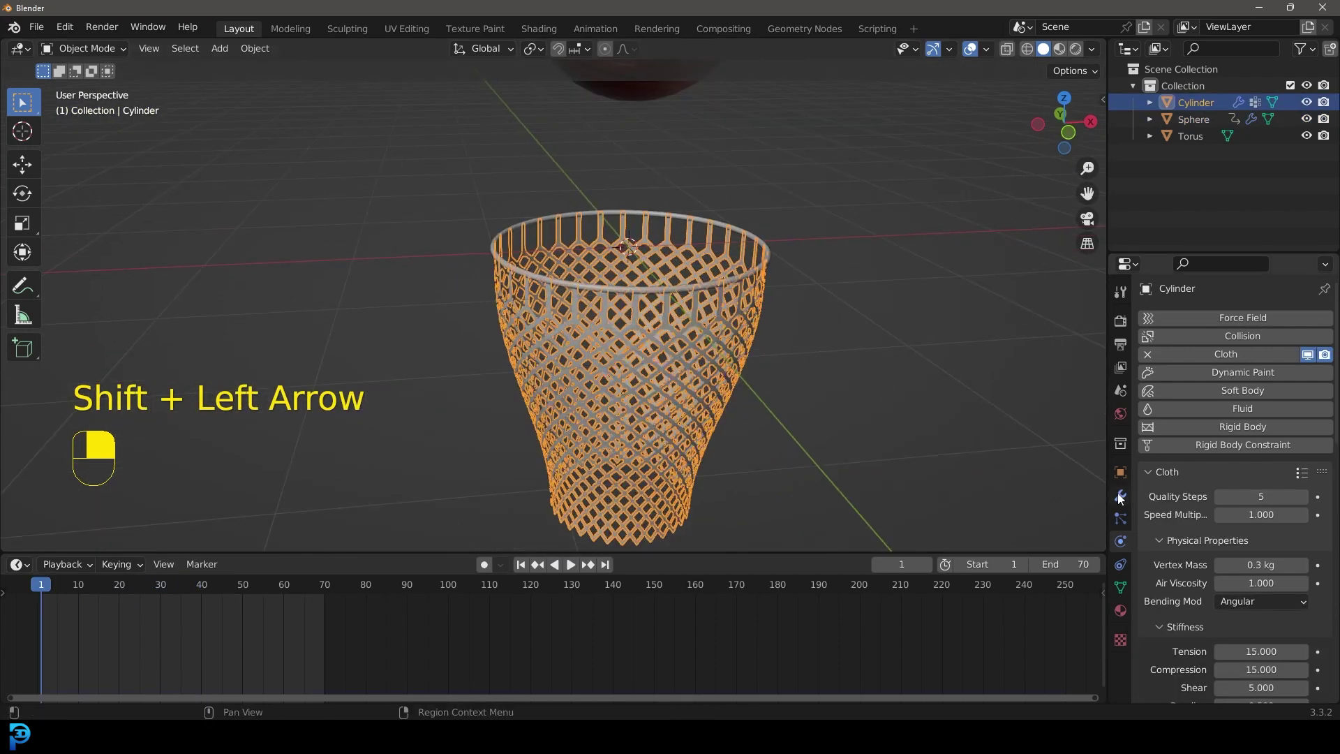
left_click(1120, 497)
left_click(1183, 317)
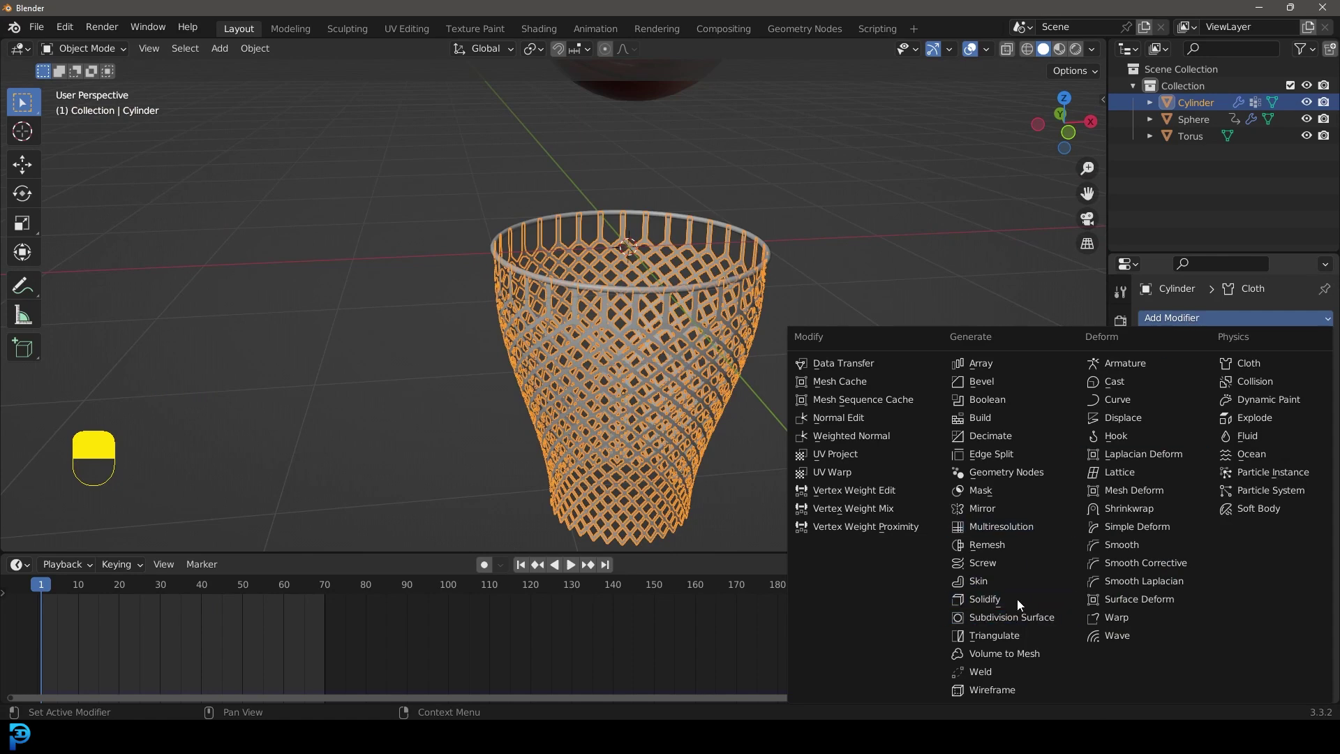
left_click(985, 599)
left_click_drag(1236, 442, 1186, 441, "shift")
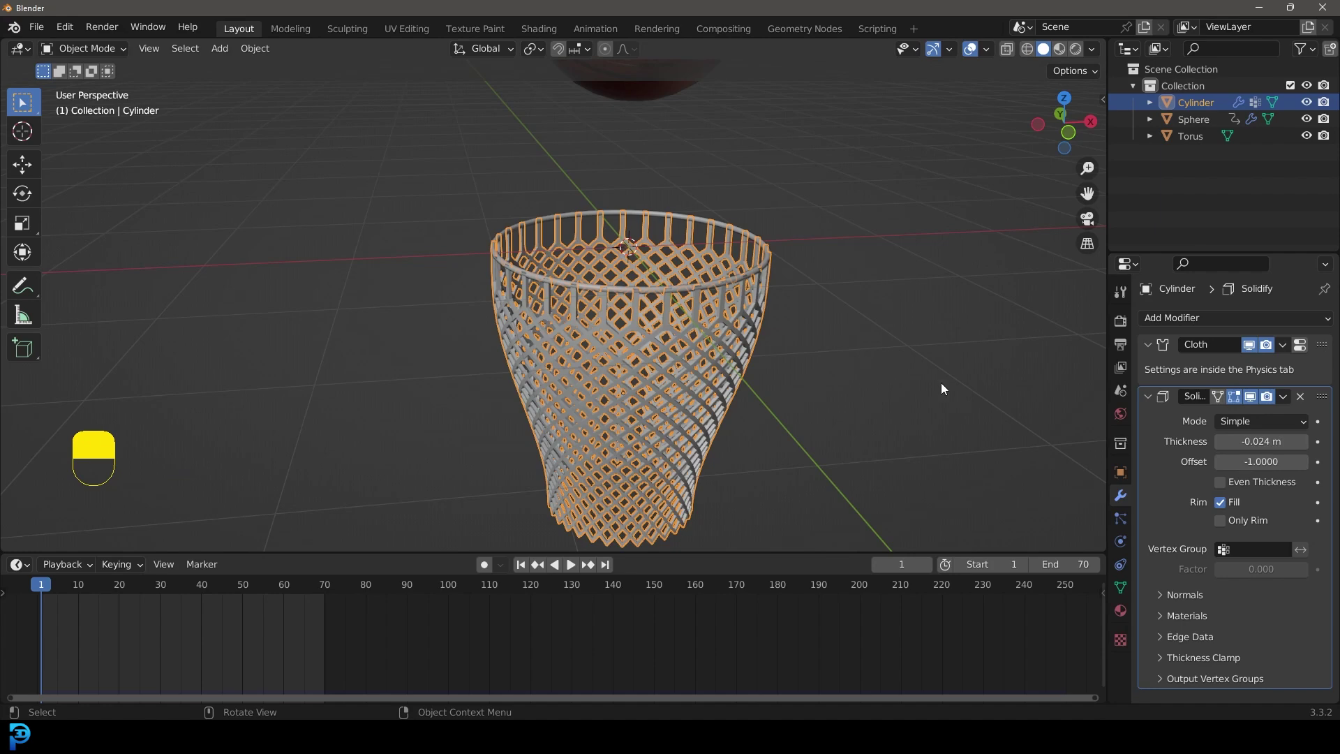
Collapse the net's Cloth and Solidify modifiers and shade the net smooth.
left_click(1147, 345)
left_click(1148, 368)
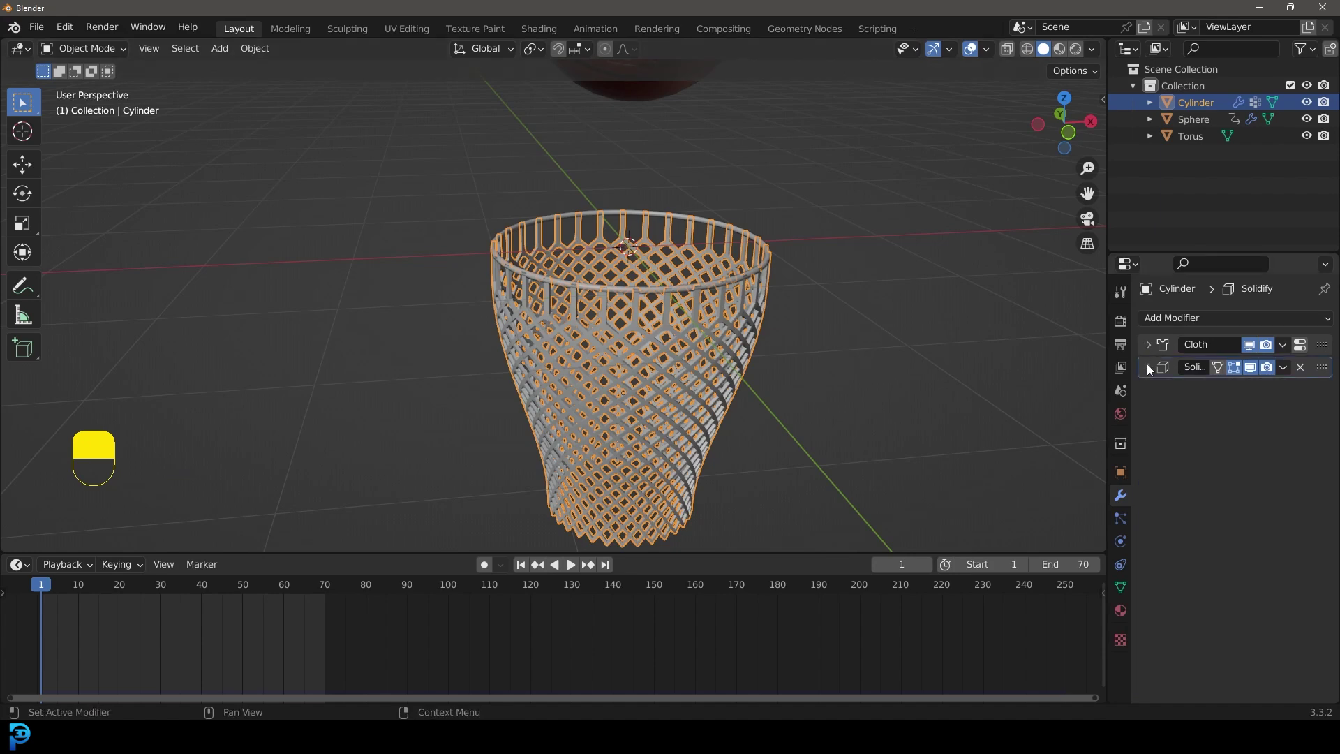
left_click(1171, 323)
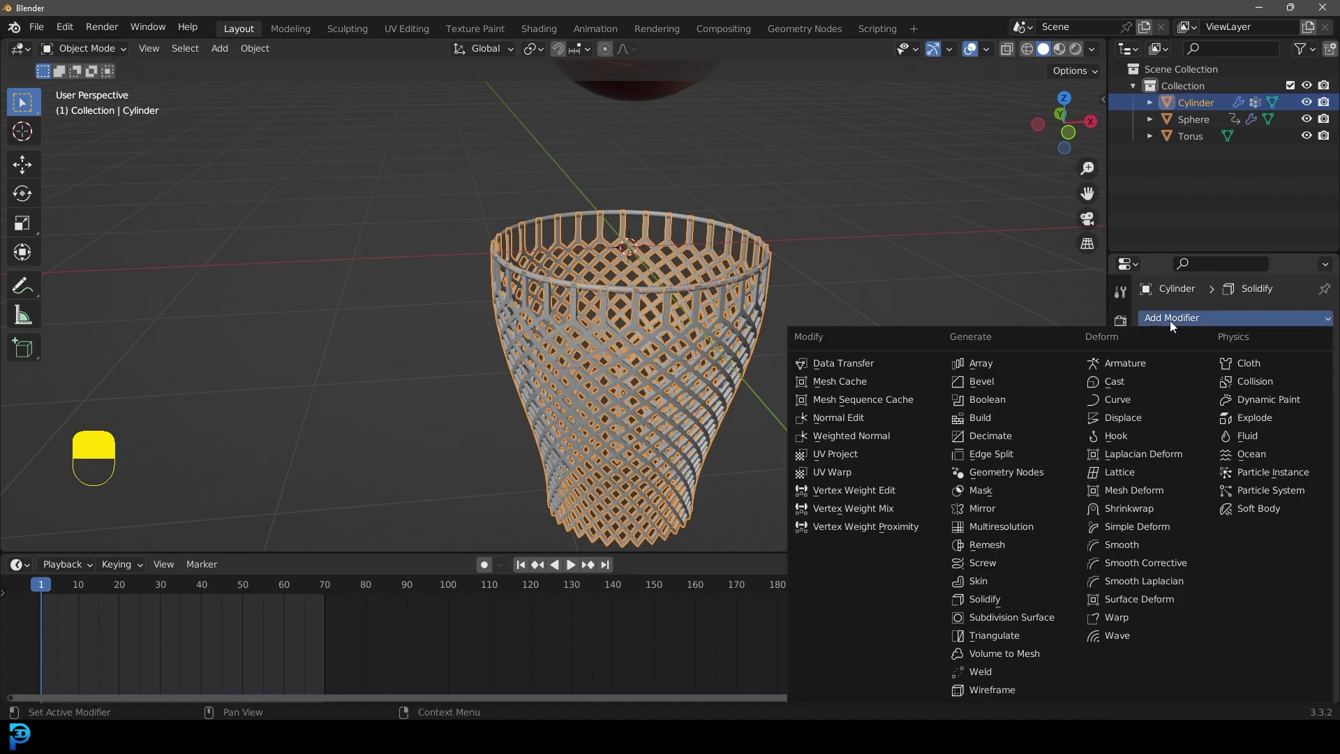
scroll(697, 300, "up", 4)
right_click(738, 307)
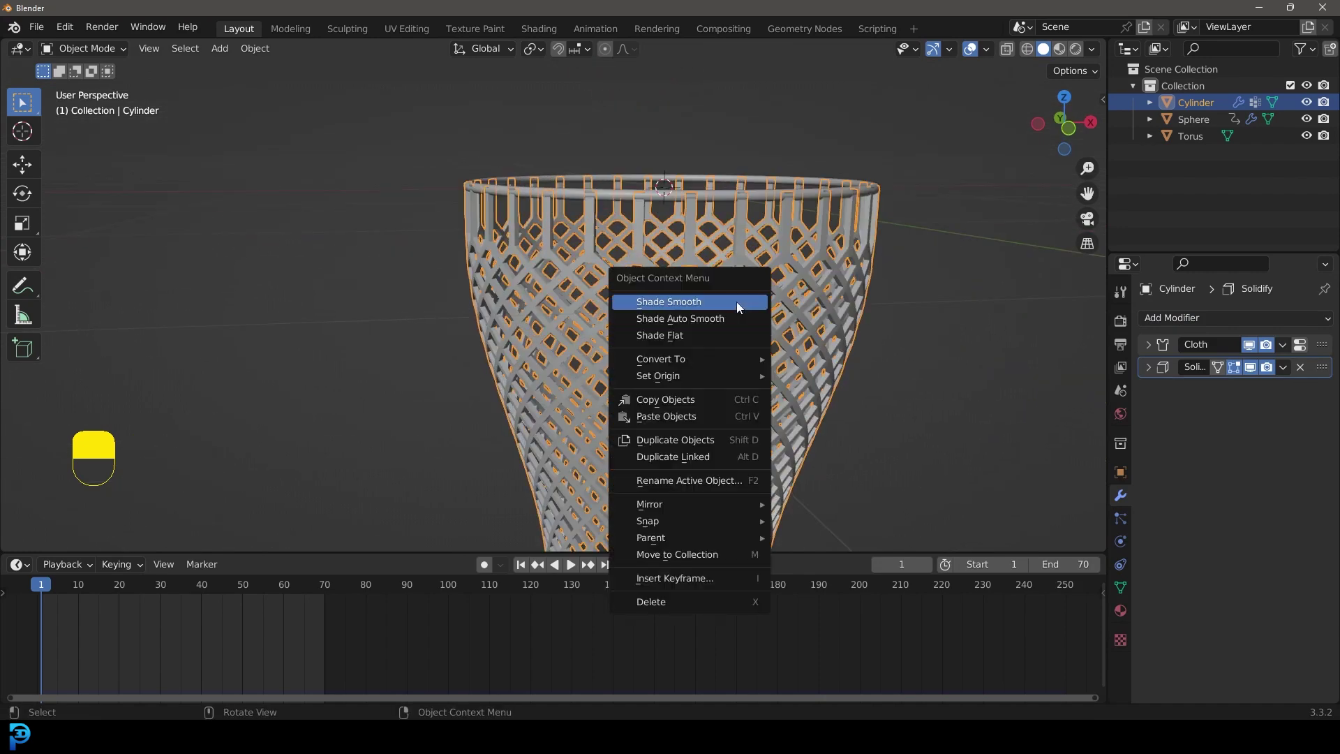
left_click(738, 301)
scroll(783, 314, "down", 3)
key("alt+a")
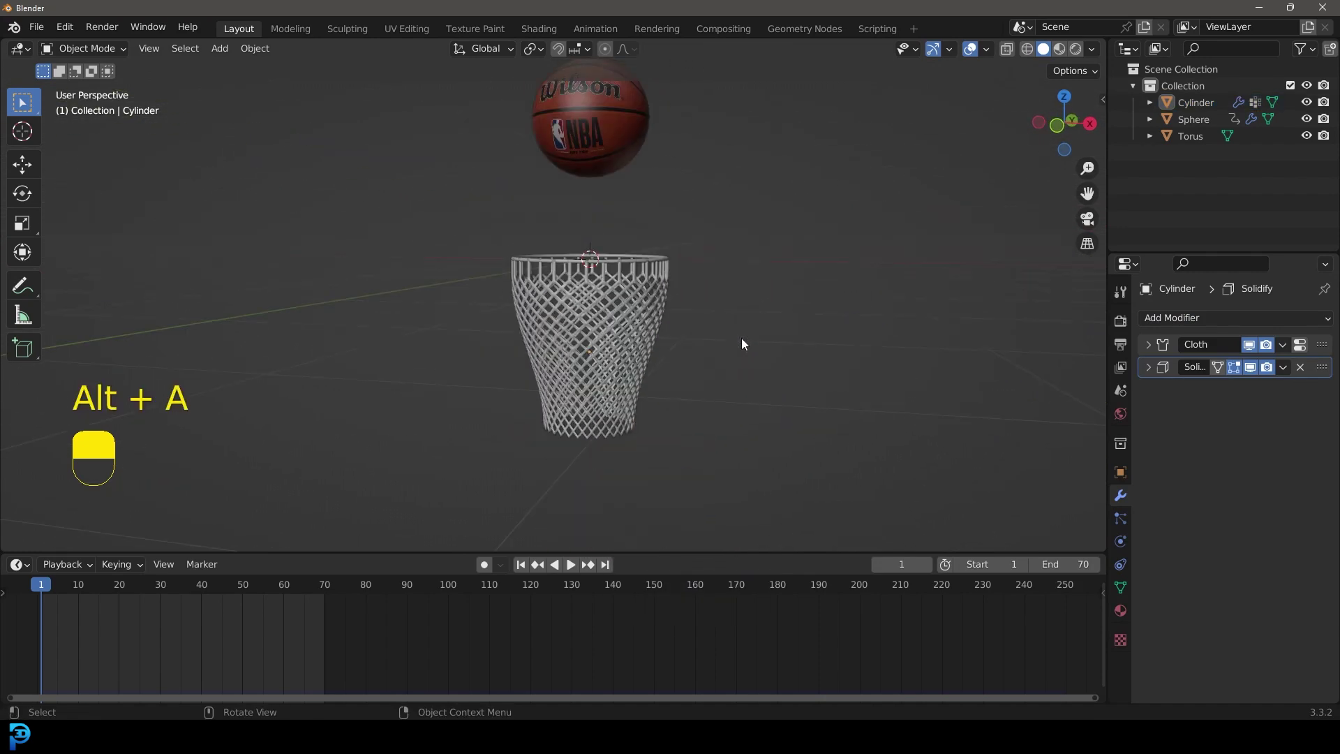
Play the animation in front view to check the thickened net's reaction to the ball.
key("KP_1")
key("space")
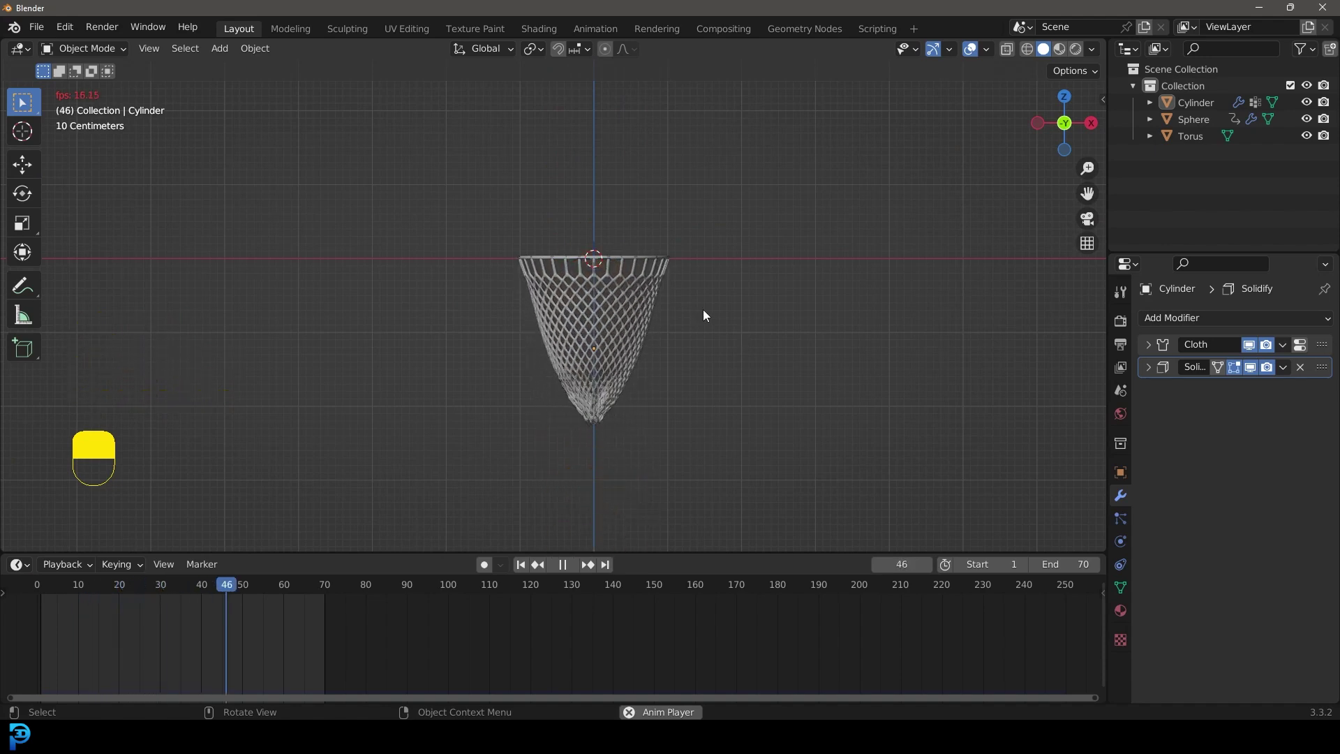
scroll(726, 292, "up", 2)
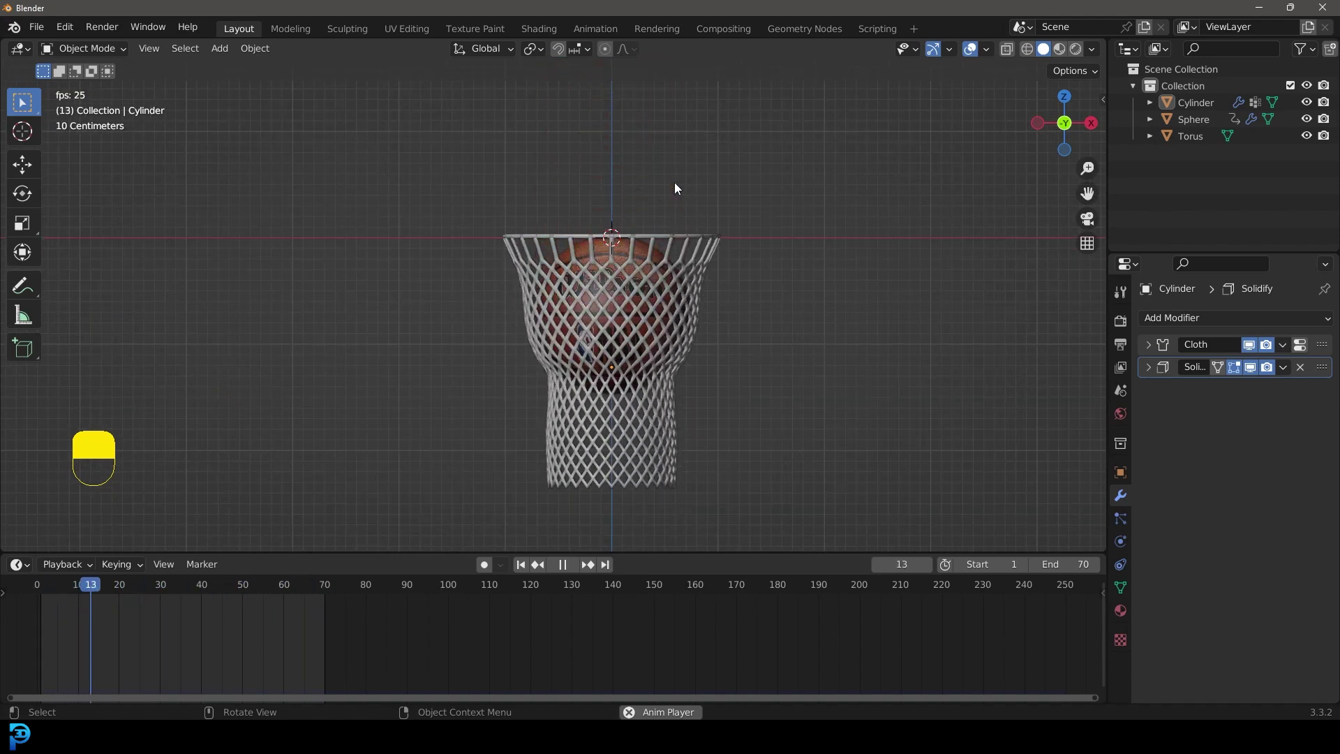
key("space")
scroll(710, 200, "down", 5)
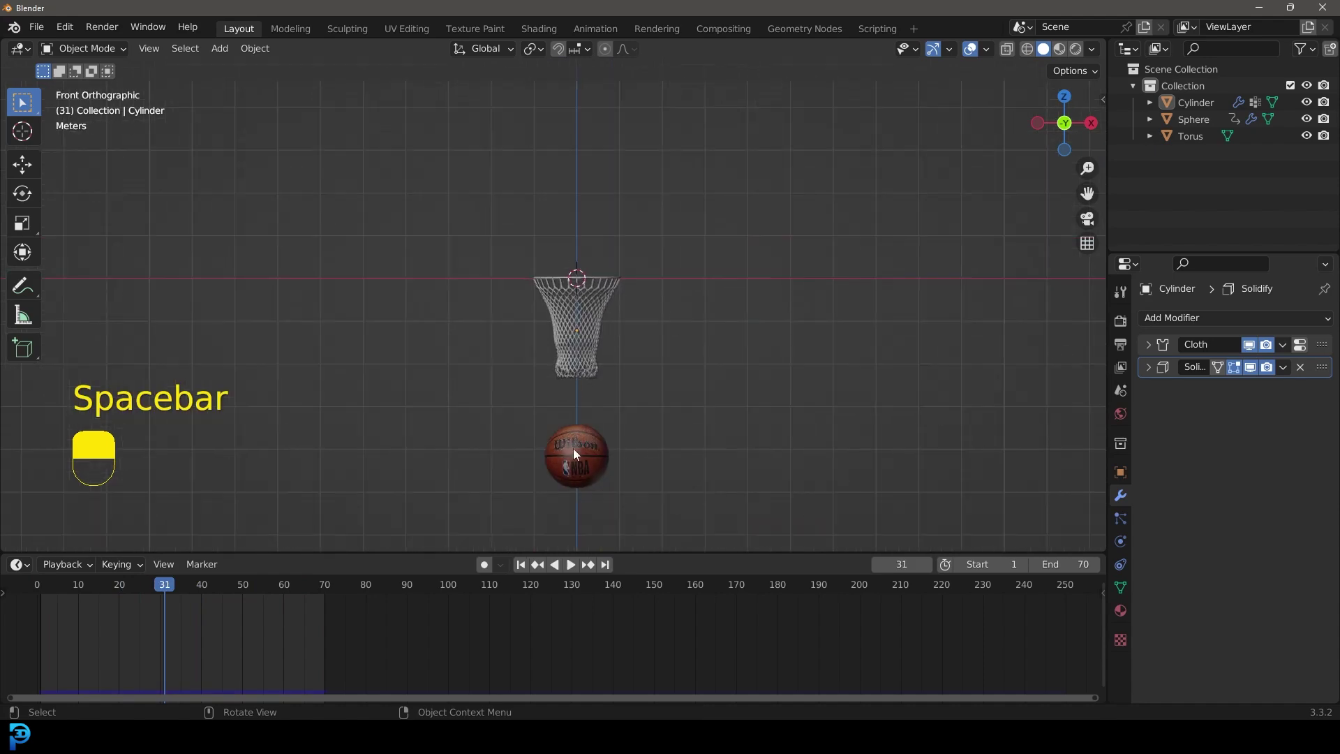
Turn on auto keying and rotate the ball freely at frame 15 with trackball rotation.
left_click(572, 448)
left_click_drag(170, 584, 98, 602)
scroll(612, 356, "up", 3)
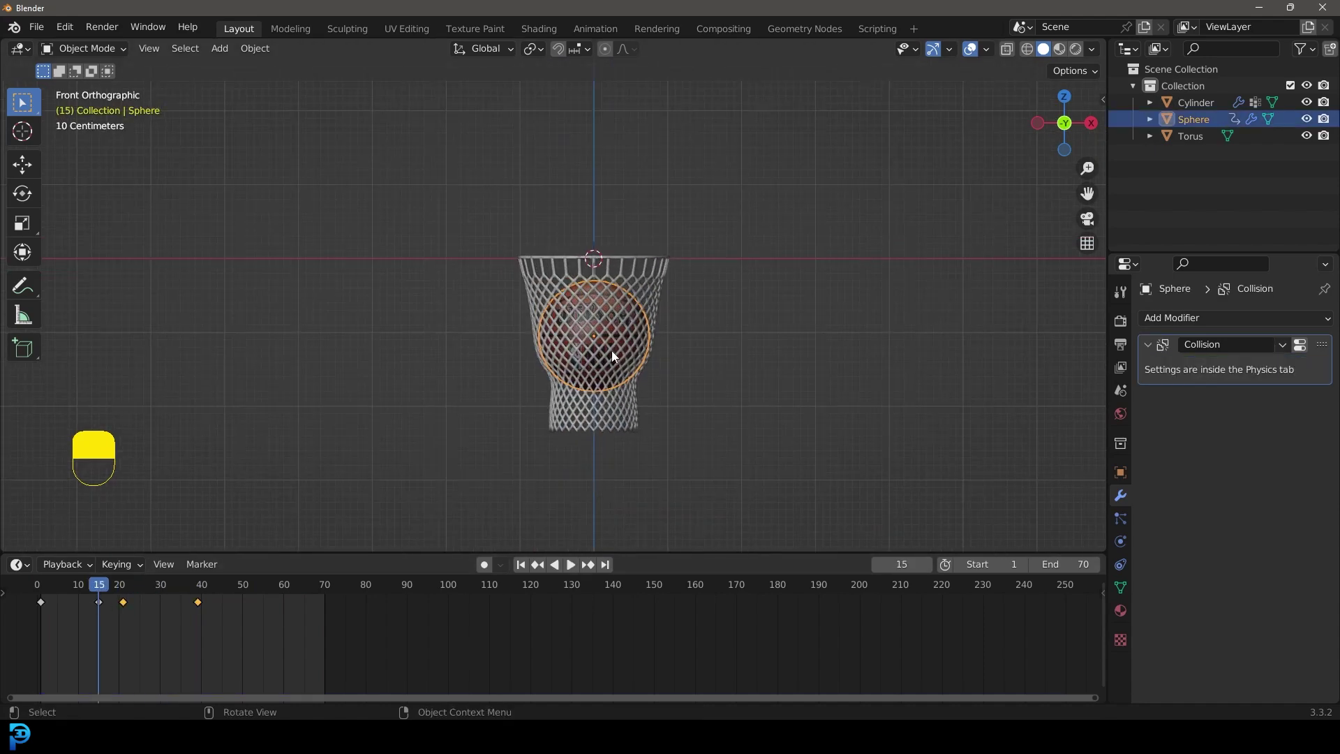
key("r")
key("r")
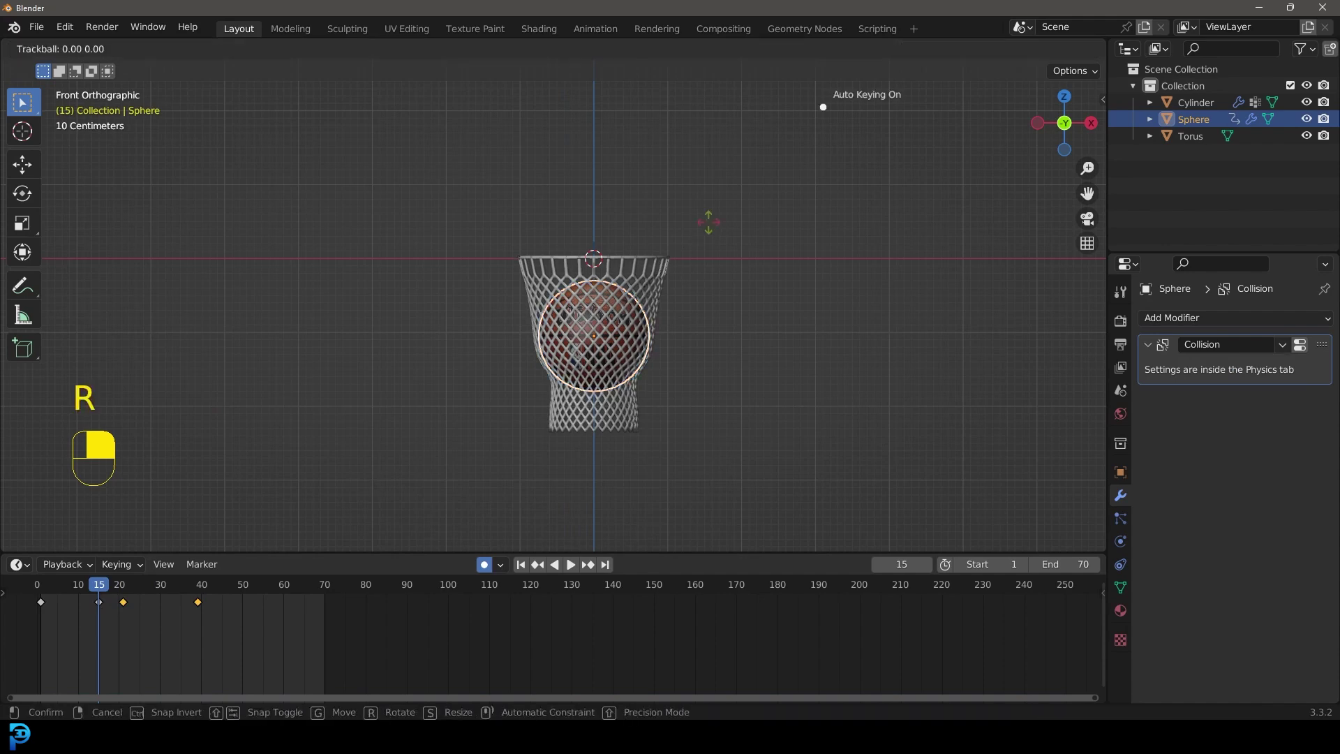
left_click(696, 229)
At frame 21, rotate the ball freely again to record another rotation keyframe inside the net.
left_click_drag(117, 592, 123, 592)
key("space")
key("r")
key("r")
right_click(759, 299)
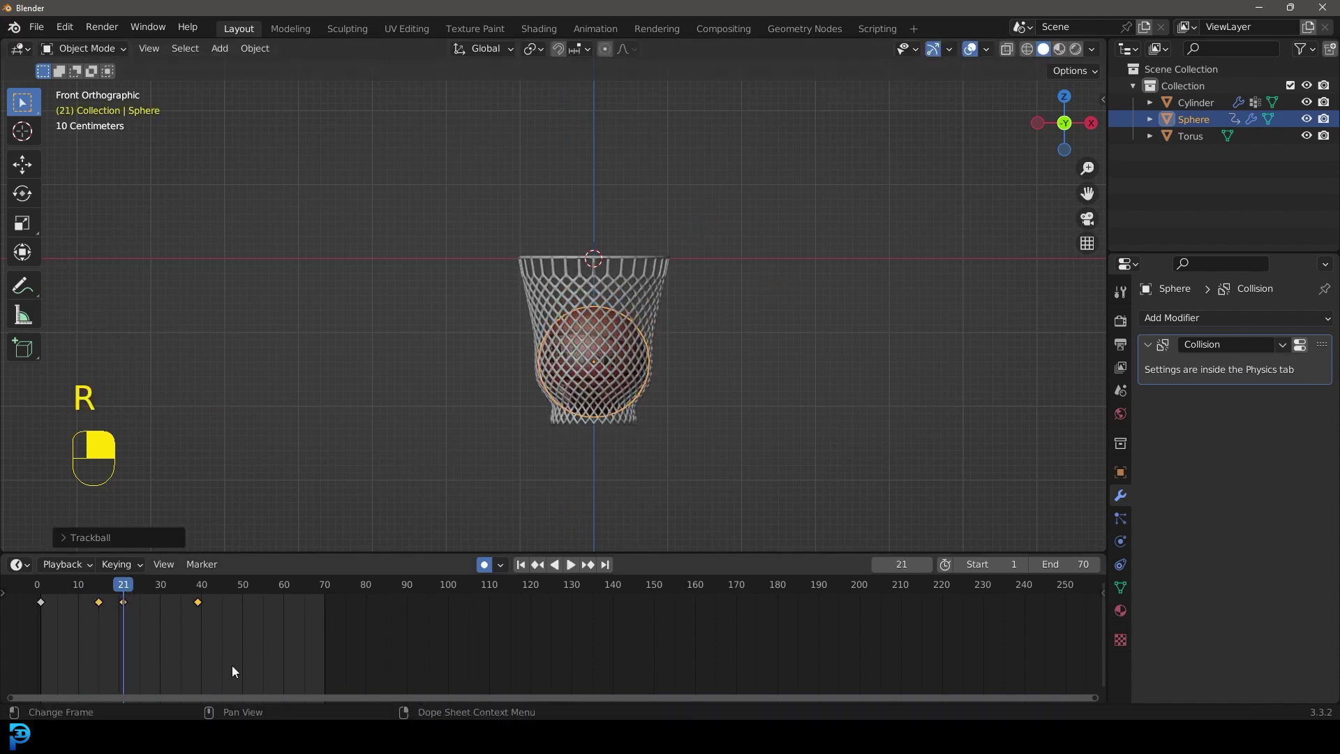
At frame 39, rotate the ball below the net with trackball rotation so the new orientation is auto-keyed.
key("space")
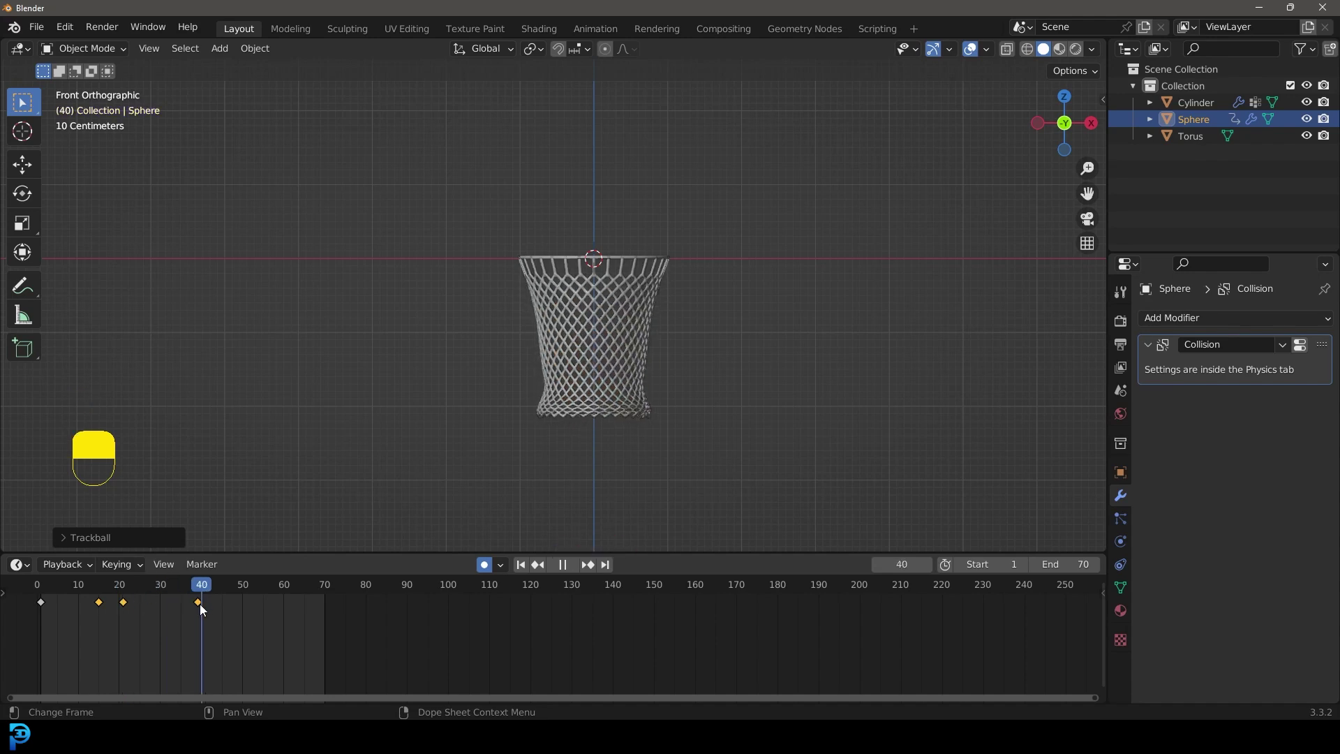
left_click_drag(199, 604, 198, 604)
key("space")
middle_click_drag(689, 428, 713, 211, "shift")
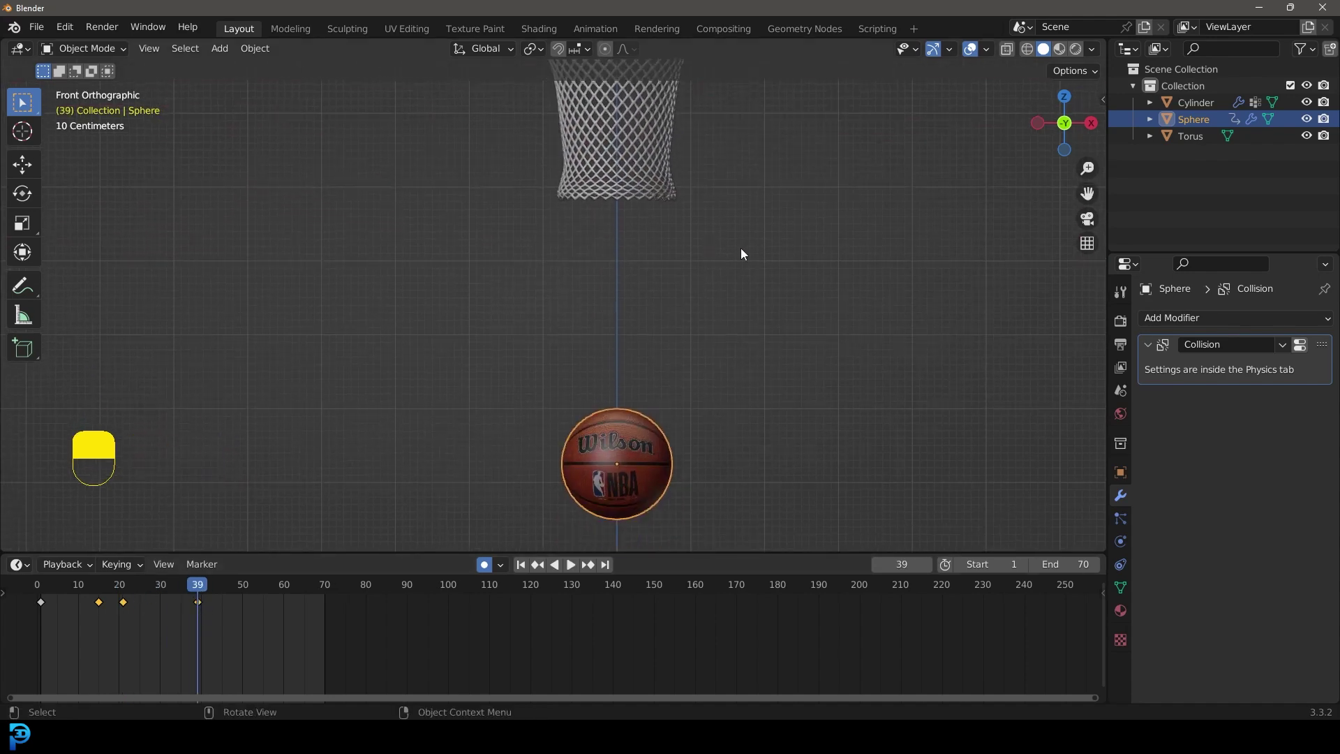
key("r")
key("r")
left_click(712, 284)
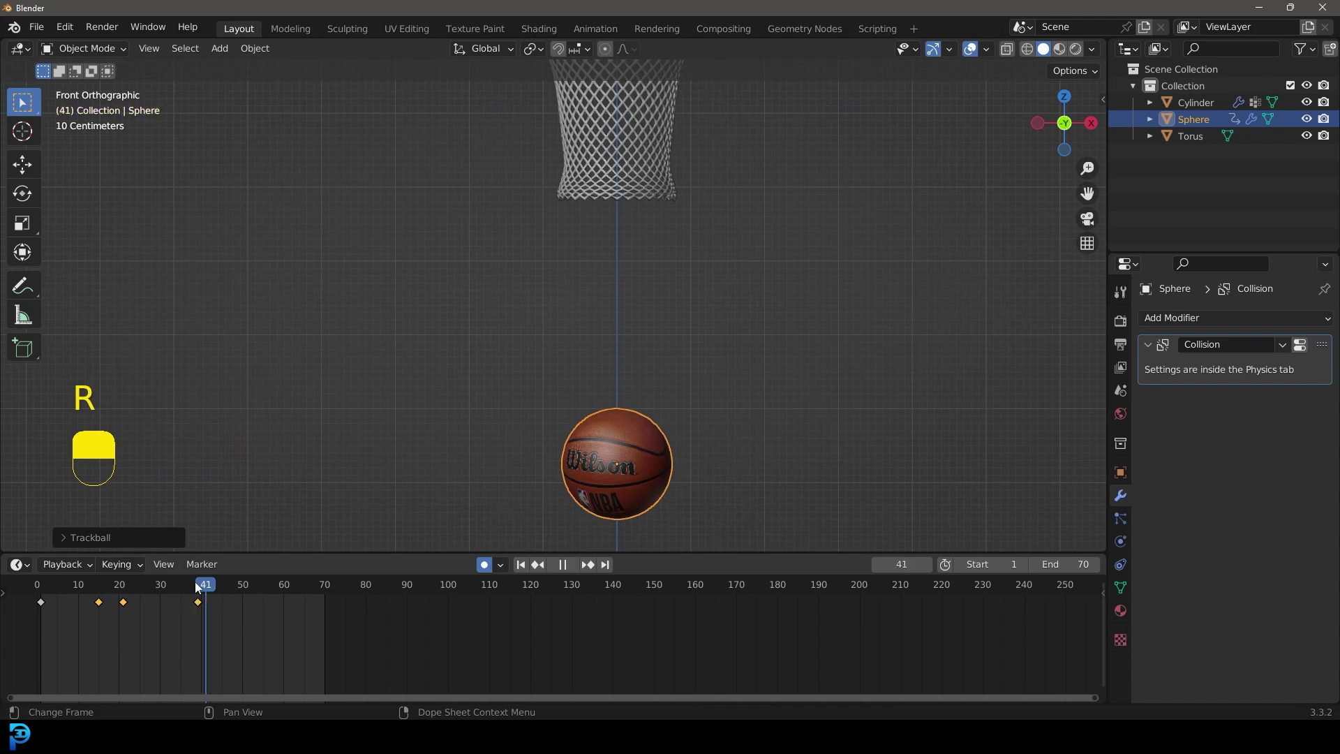
Play the animation from frame 1 in front view to check the ball's spin during the drop.
left_click_drag(195, 584, 41, 605)
scroll(632, 265, "down", 3)
middle_click_drag(638, 258, 646, 375, "shift")
key("space")
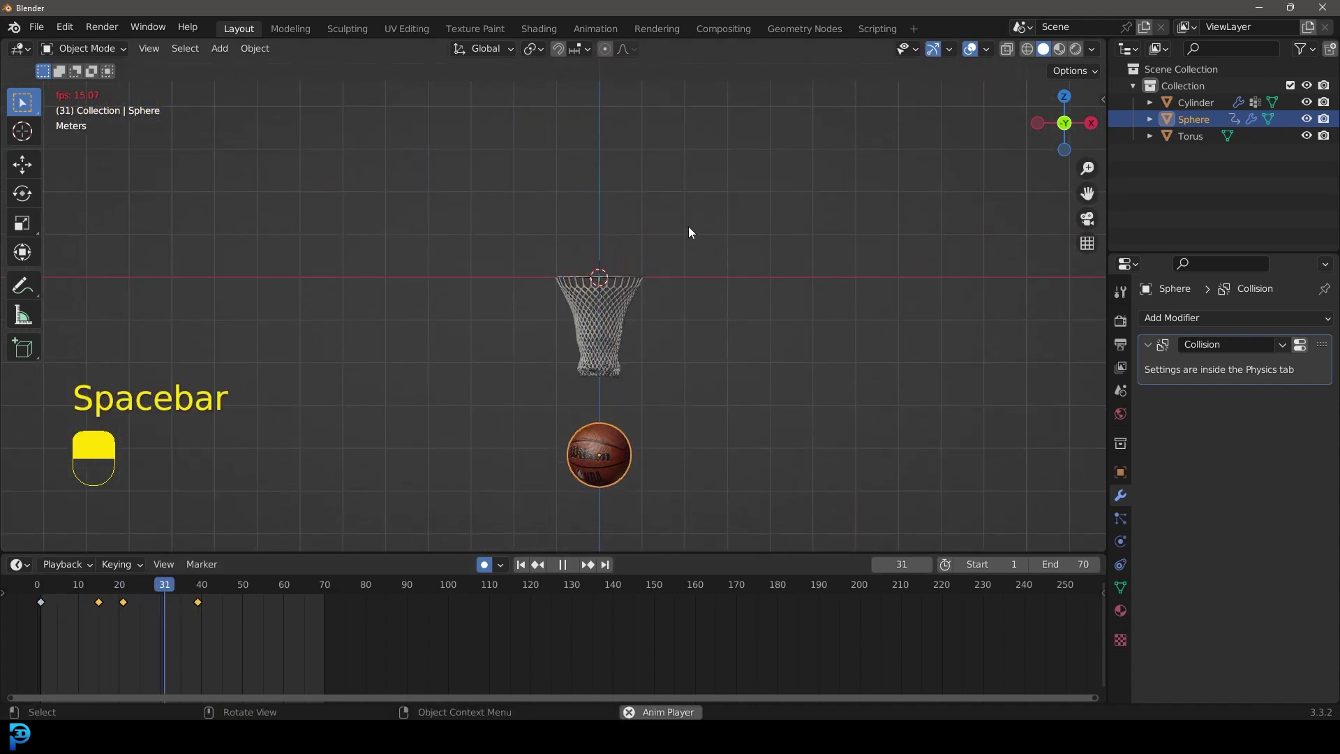
key("space")
Turn off auto keying and play the animation from frame 1 in an angled perspective view.
middle_click_drag(689, 340, 688, 311, "shift")
scroll(705, 296, "up", 2)
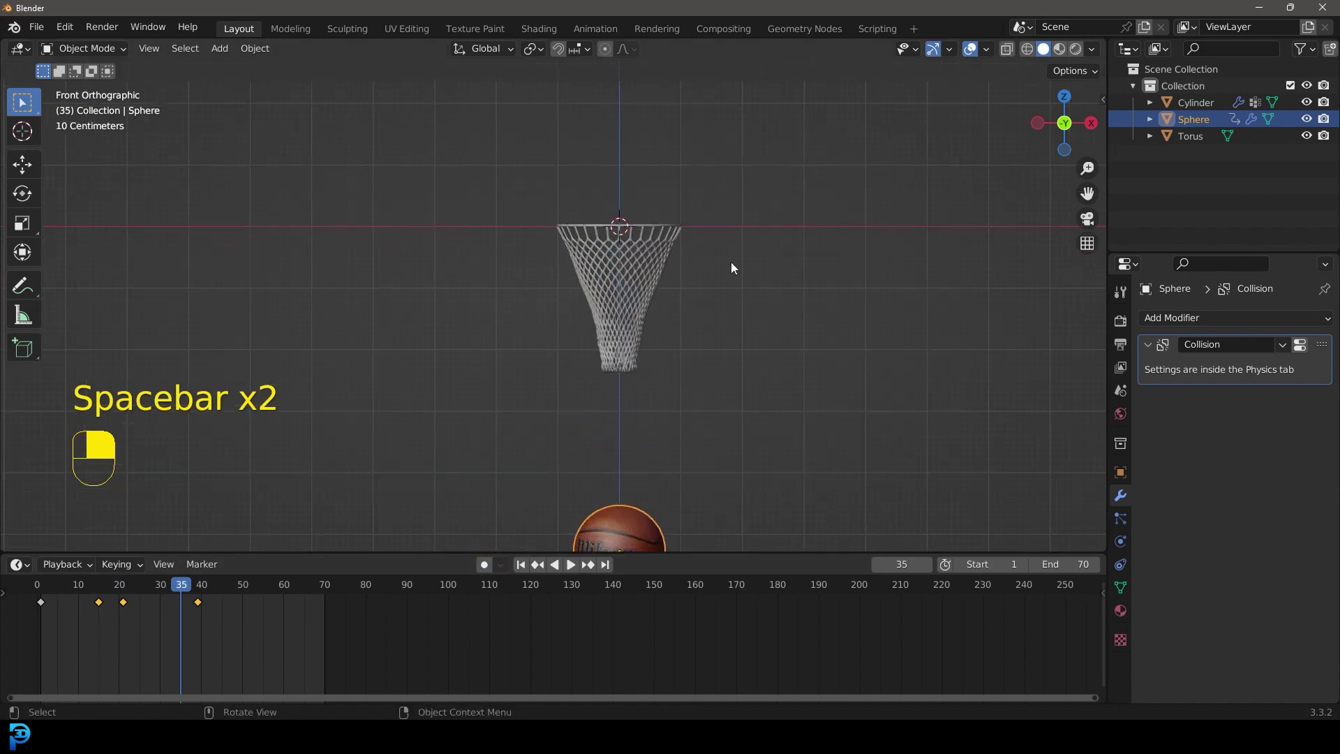
middle_click_drag(680, 241, 612, 201)
key("shift+Left")
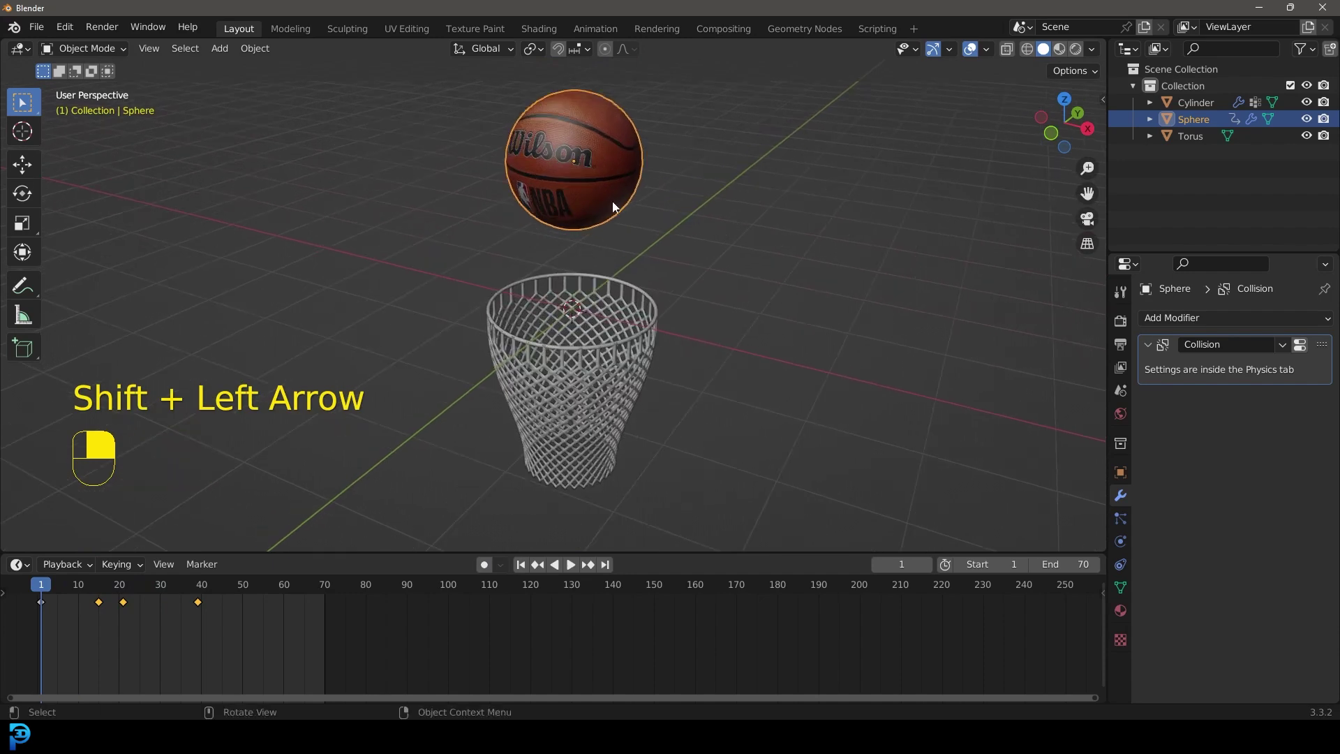
key("space")
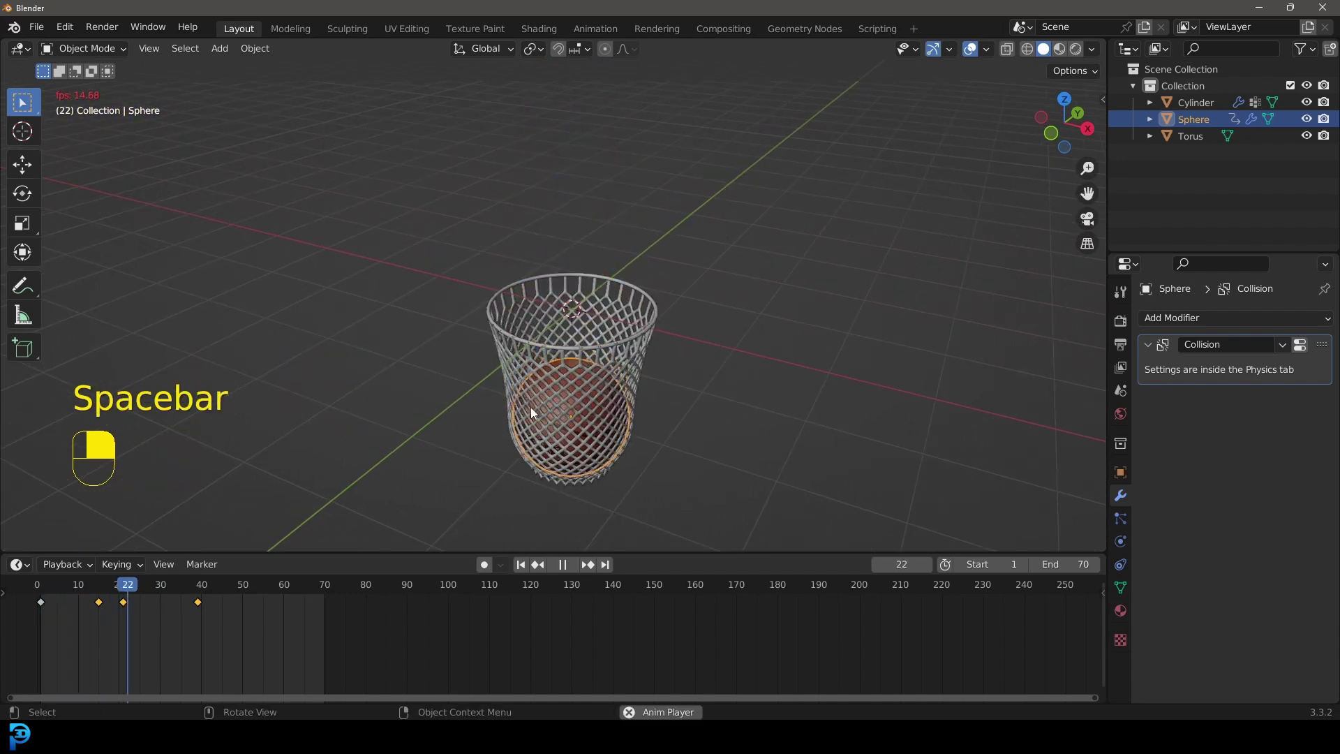